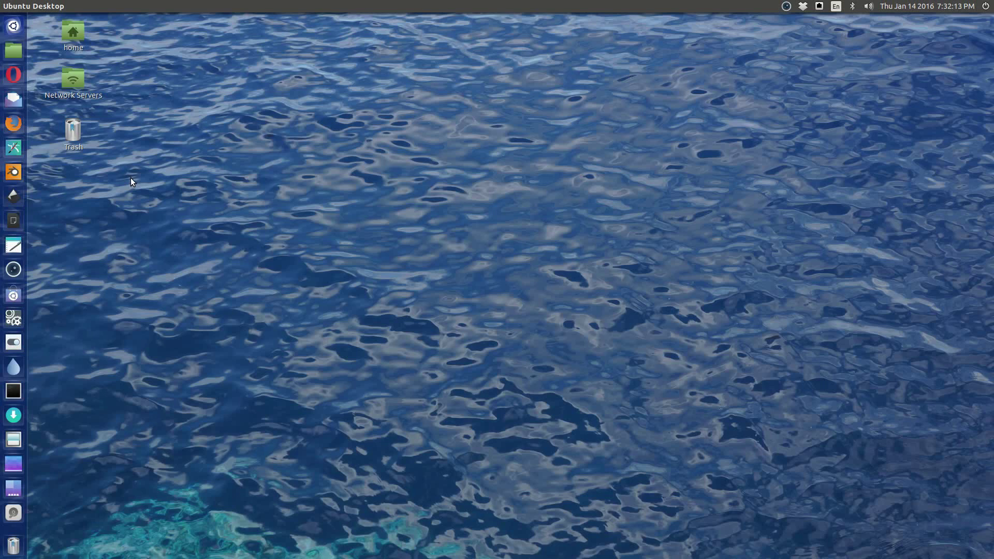
# Launch Synaptic Package Manager and authenticate with the administrator password.
pyautogui.click(14, 416)
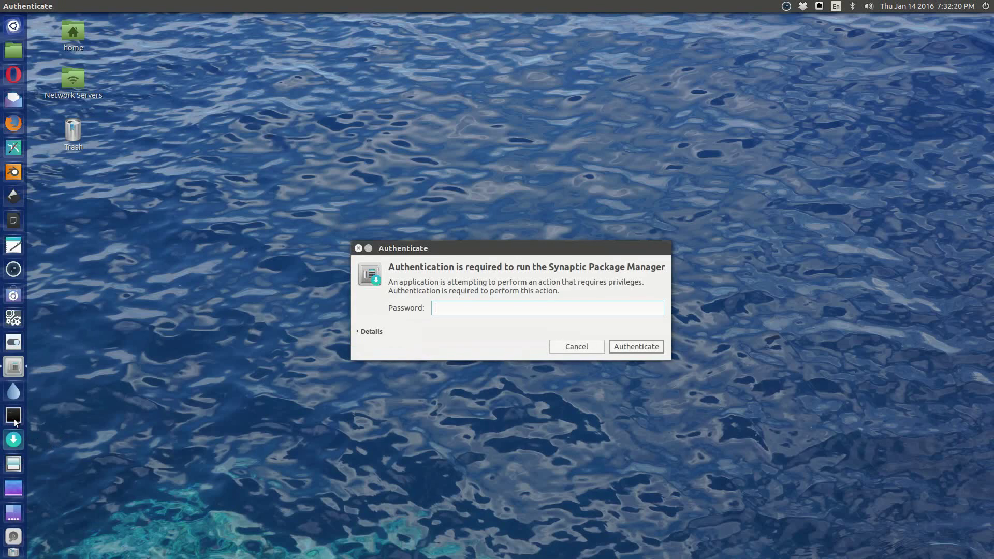
pyautogui.write('••••')
pyautogui.press('Return')
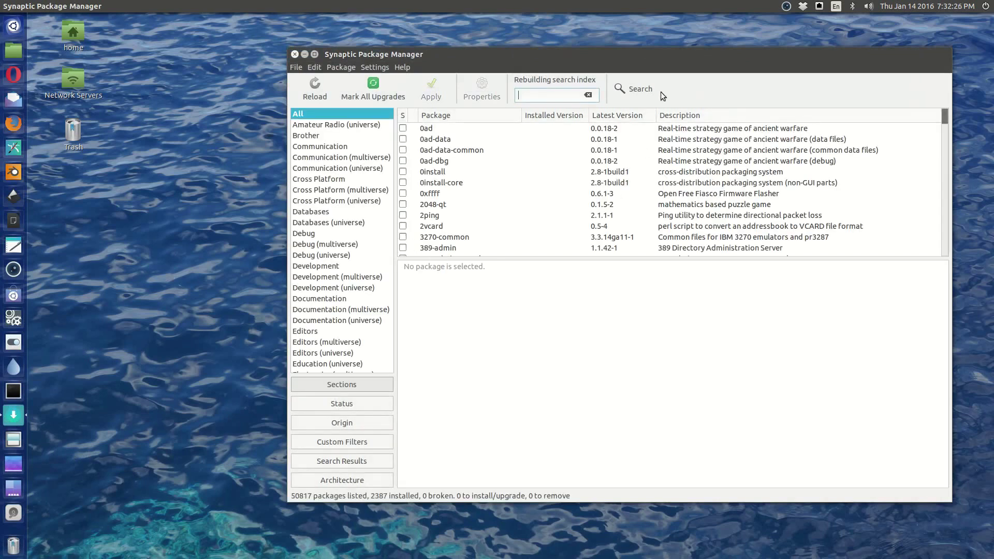
# Mark gimp-gap for installation, accept the required mplayer2 package, and apply the install.
pyautogui.write('gimp-gap')
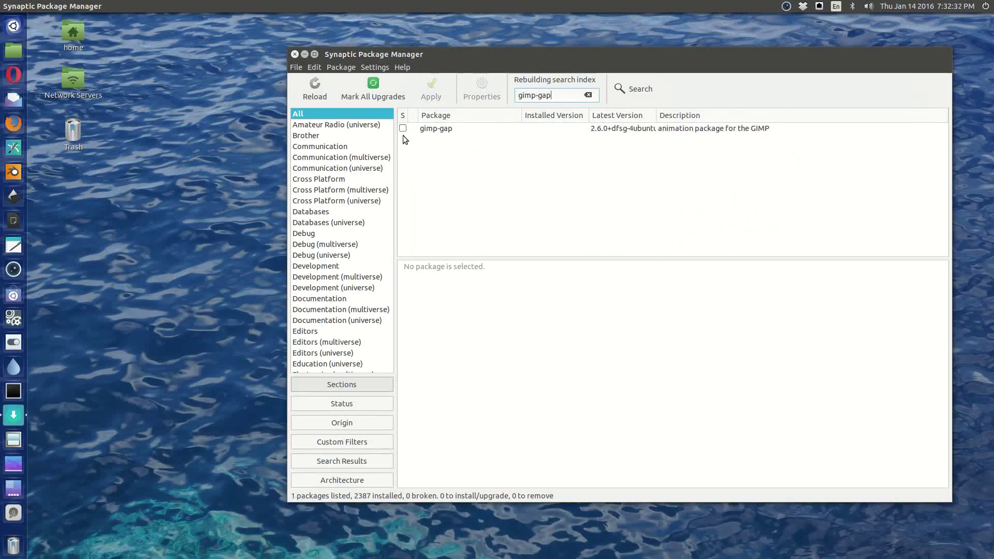
pyautogui.click(402, 126)
pyautogui.click(424, 144)
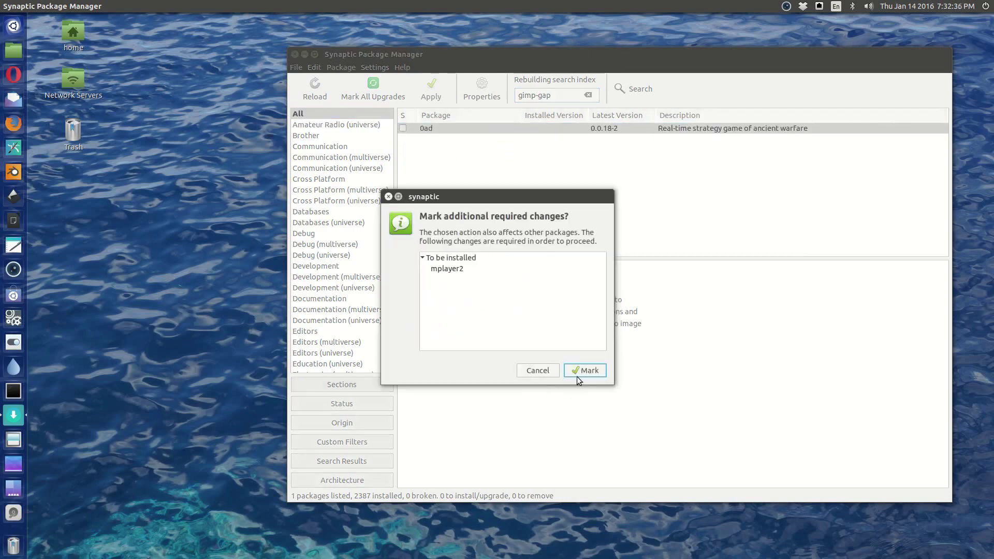
pyautogui.click(579, 373)
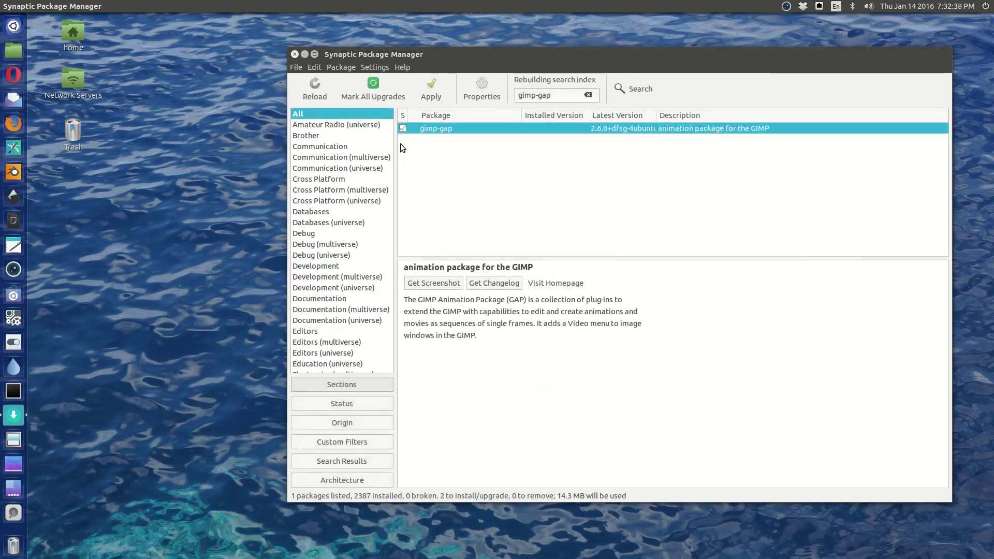
pyautogui.click(425, 98)
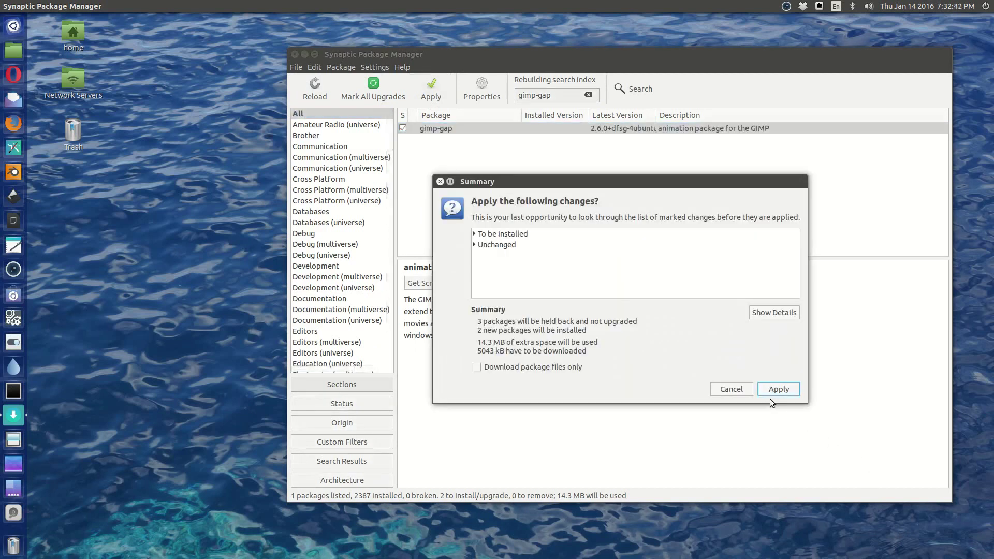
pyautogui.click(776, 389)
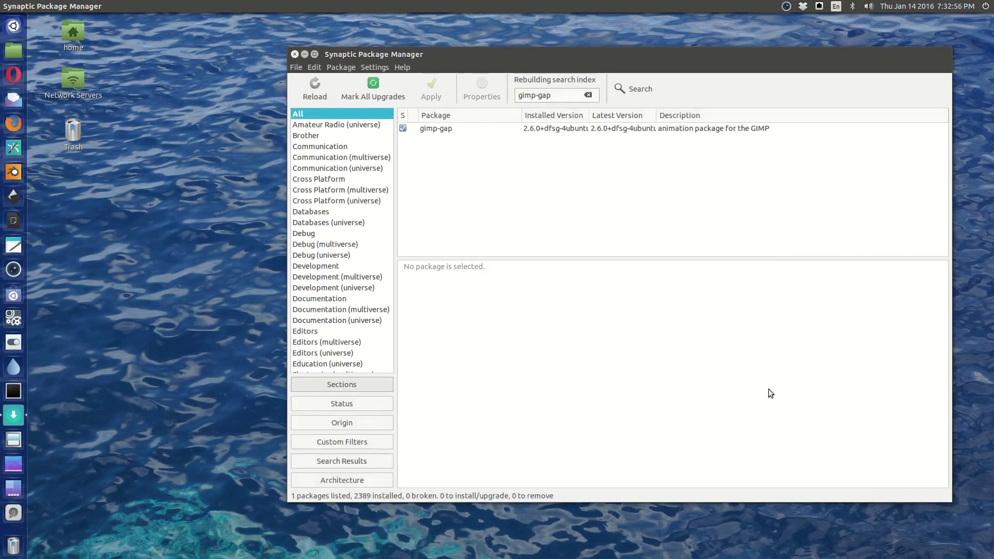
# Close Synaptic, start GIMP and open Video > Split Video into Frames > Extract Videorange.
pyautogui.click(294, 55)
pyautogui.click(14, 148)
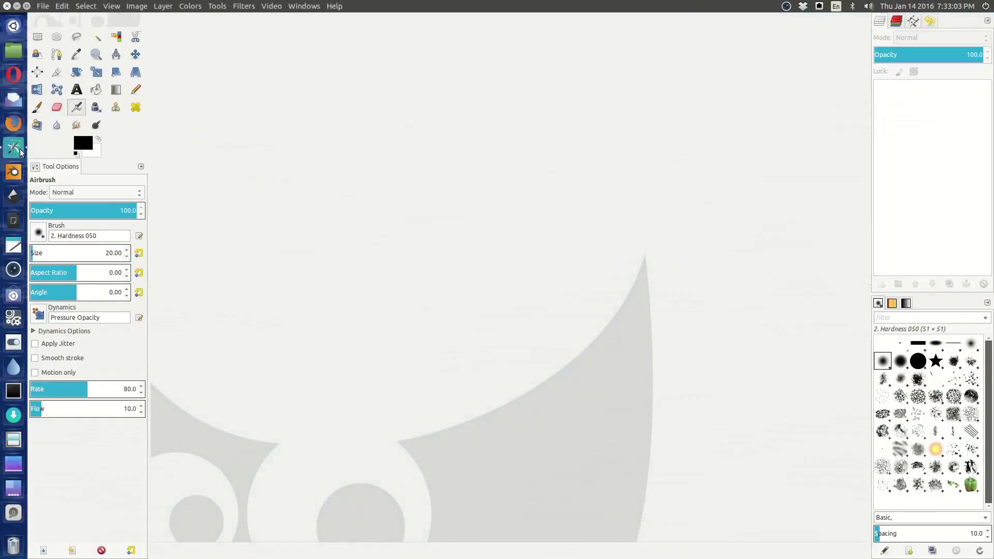
pyautogui.click(275, 7)
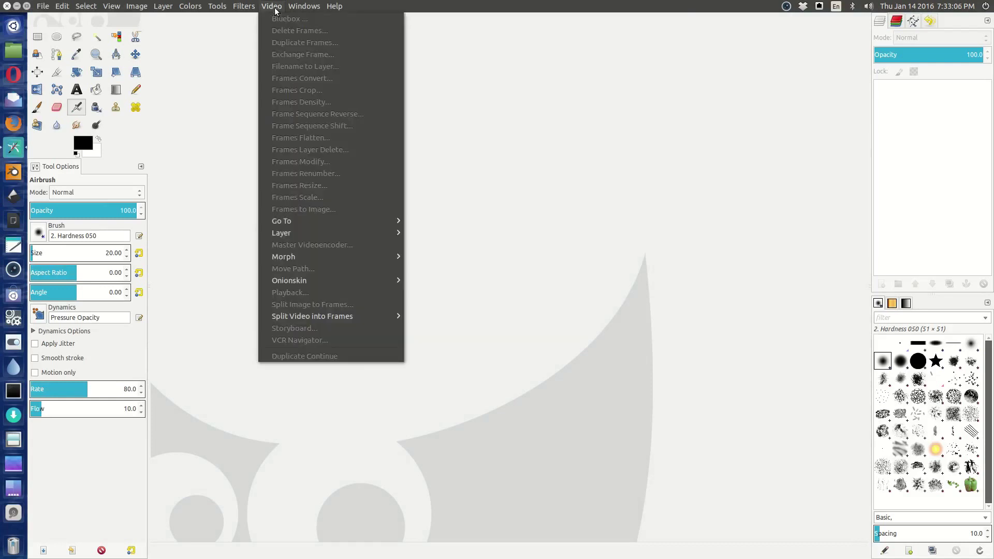
pyautogui.moveTo(319, 319)
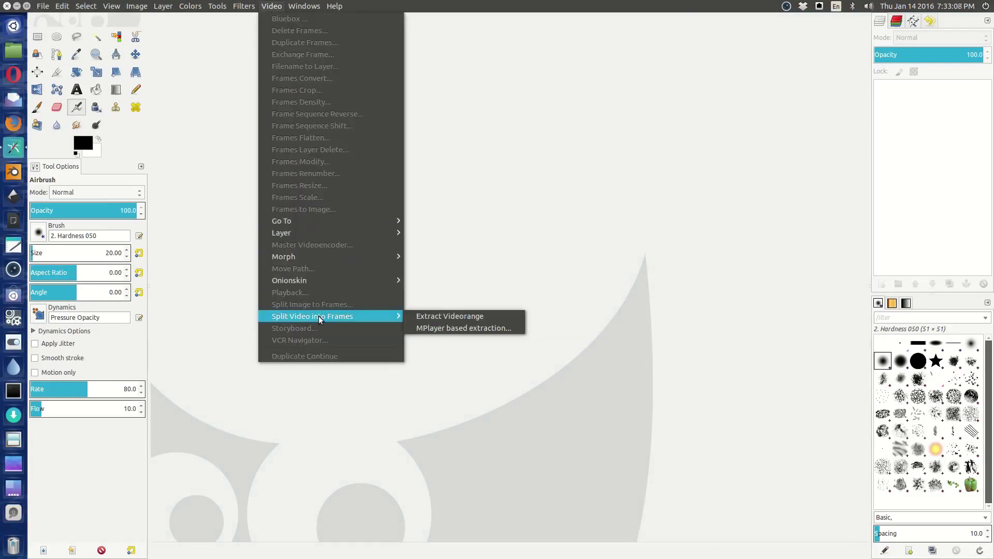
pyautogui.click(426, 317)
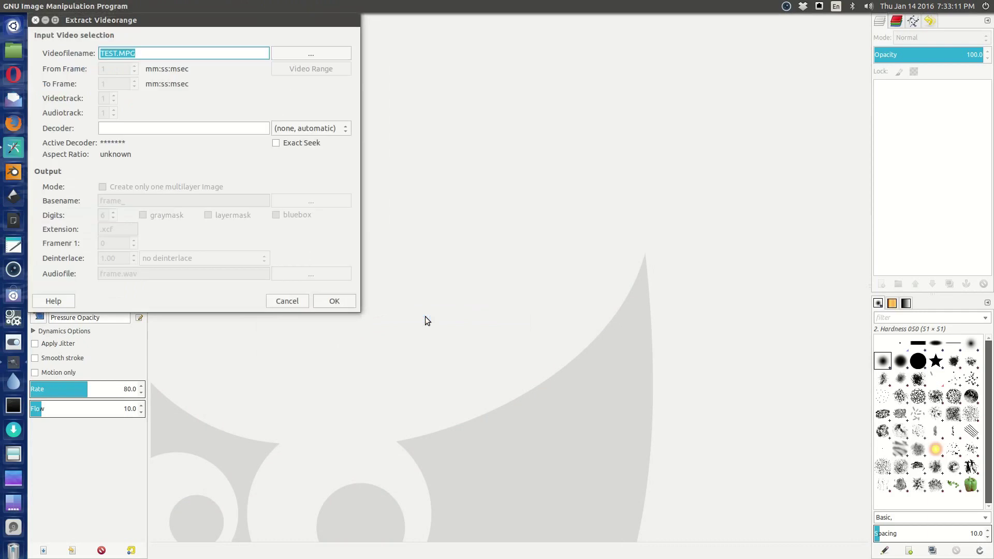
# Extract frames from Videos/Brother-scanner.m4v and dismiss the 'Unknown file type' error.
pyautogui.click(306, 54)
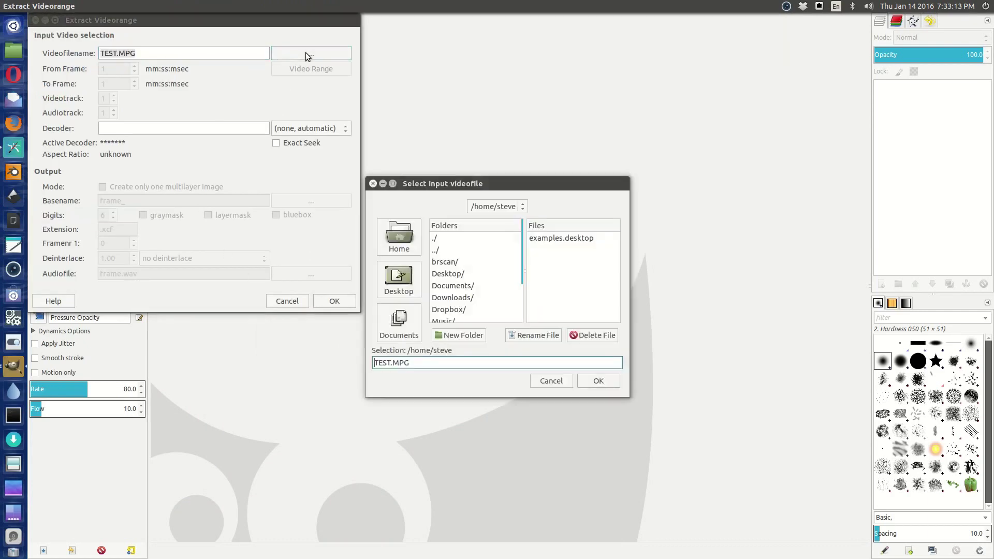
pyautogui.moveTo(522, 276); pyautogui.dragTo(531, 324)
pyautogui.doubleClick(449, 317)
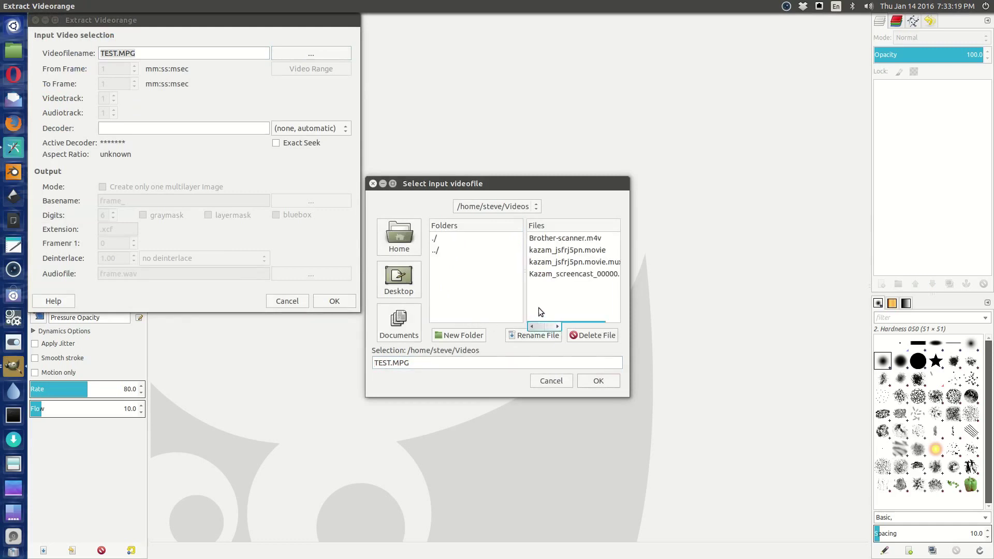
pyautogui.click(543, 240)
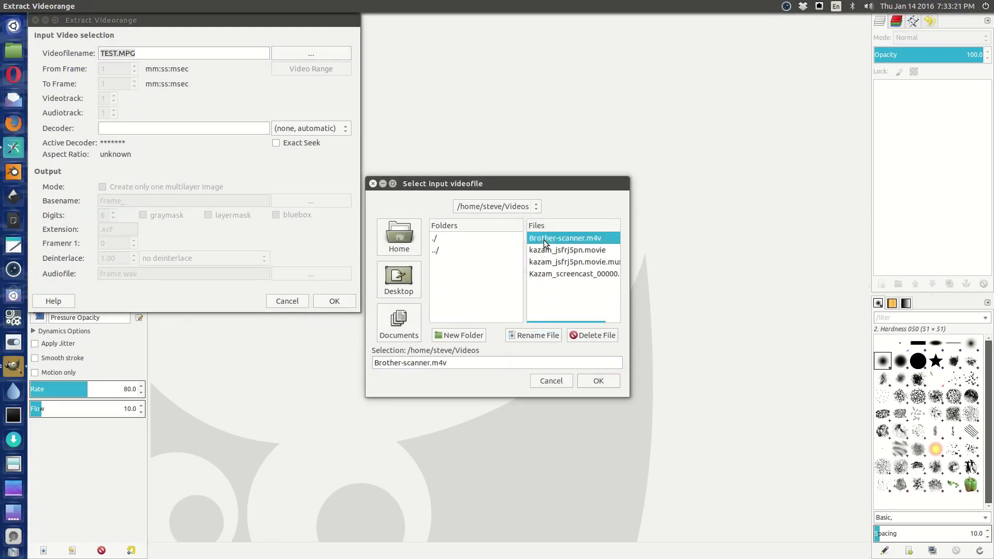
pyautogui.click(590, 381)
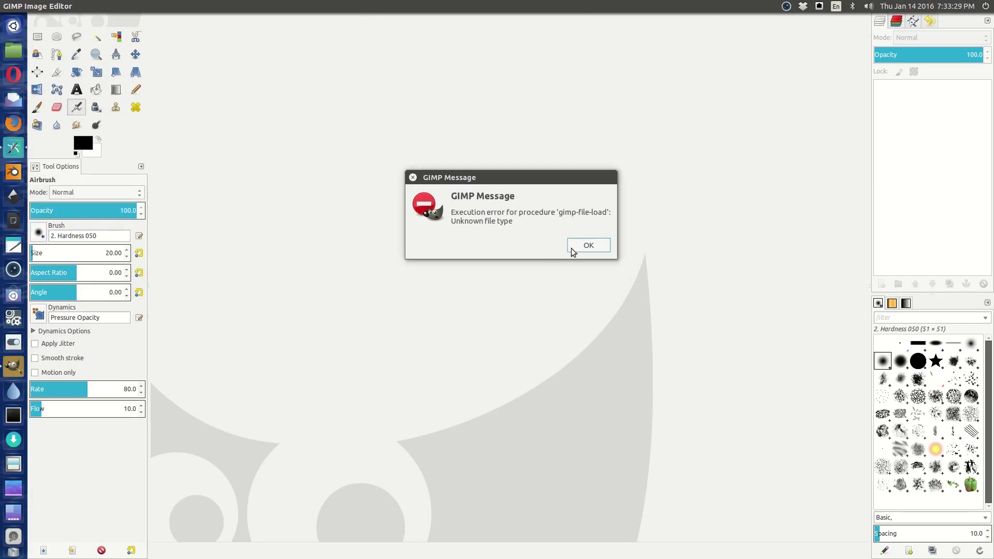
pyautogui.click(585, 247)
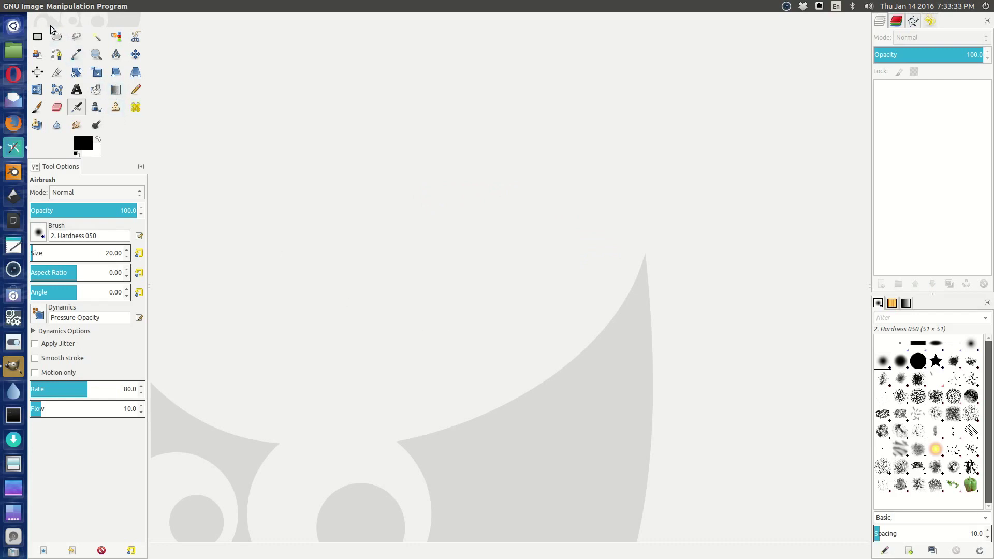
# Reopen Extract Videorange and set the decoder to libavformat.
pyautogui.click(268, 6)
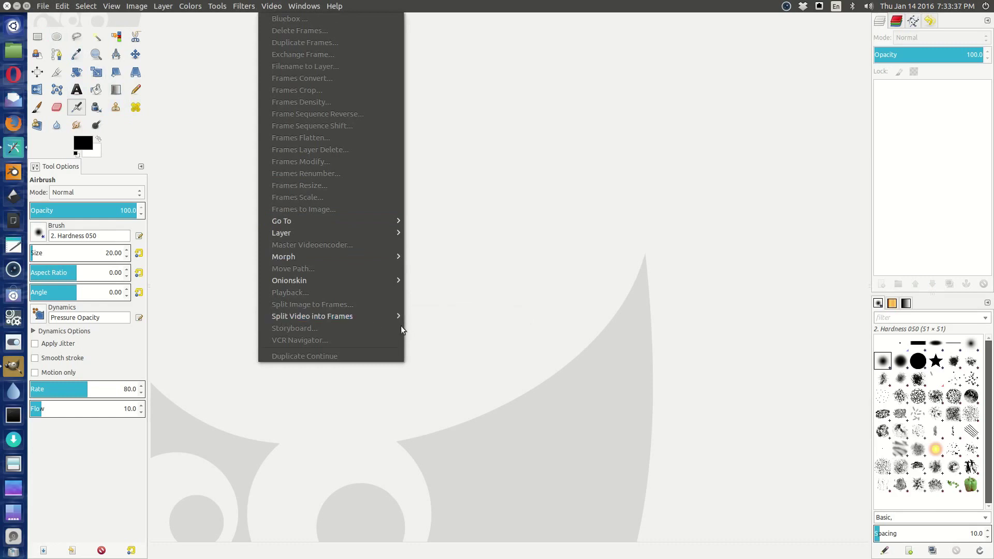
pyautogui.click(417, 317)
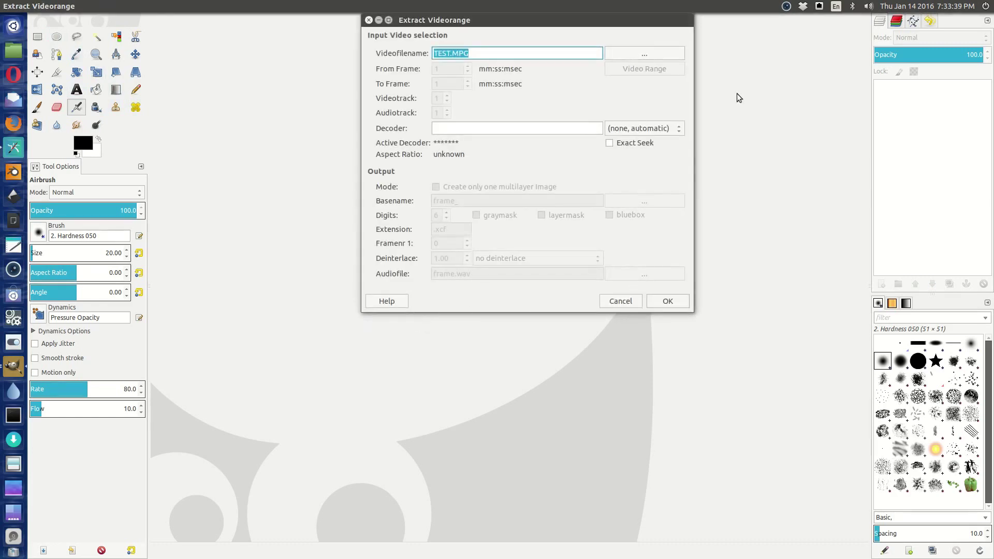
pyautogui.click(658, 129)
pyautogui.click(641, 157)
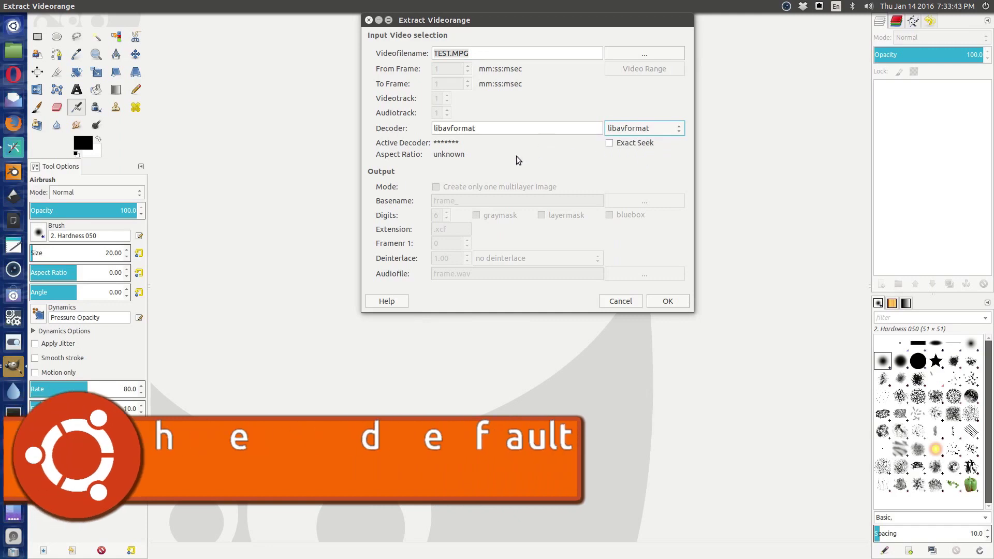
# Extract from Videos/Kazam_screencast_00000.mp4 and dismiss the resulting 'Unknown file type' error.
pyautogui.click(653, 57)
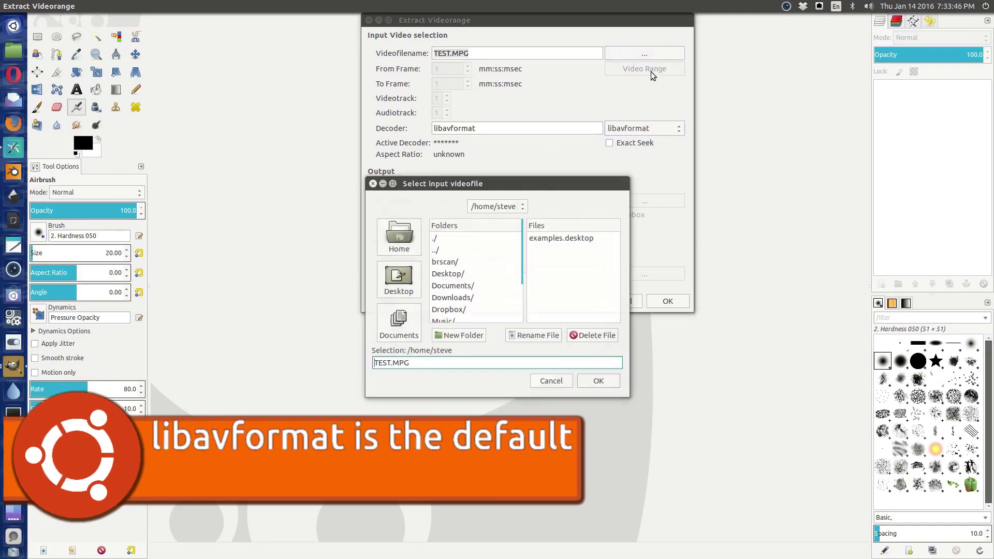
pyautogui.click(519, 276)
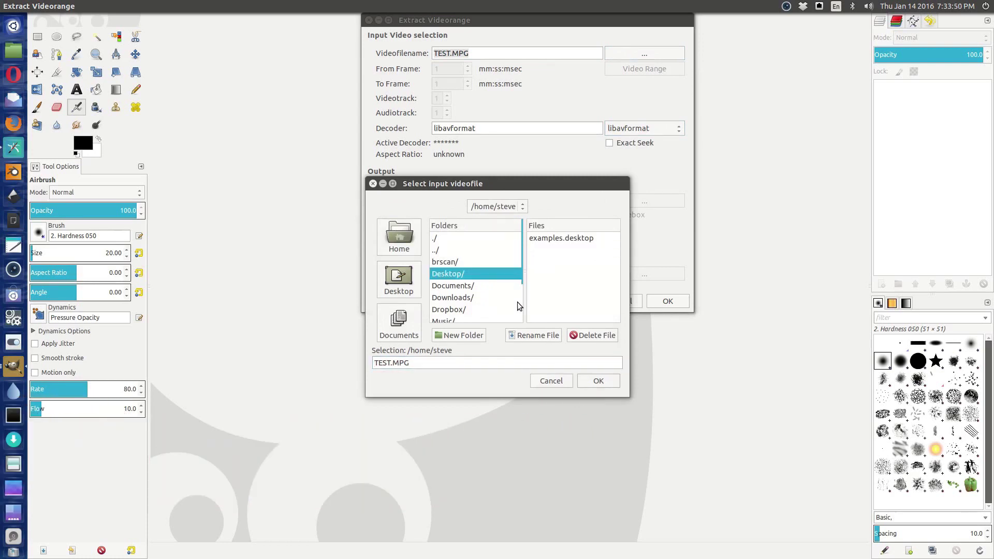
pyautogui.scroll(-3, 522, 279)
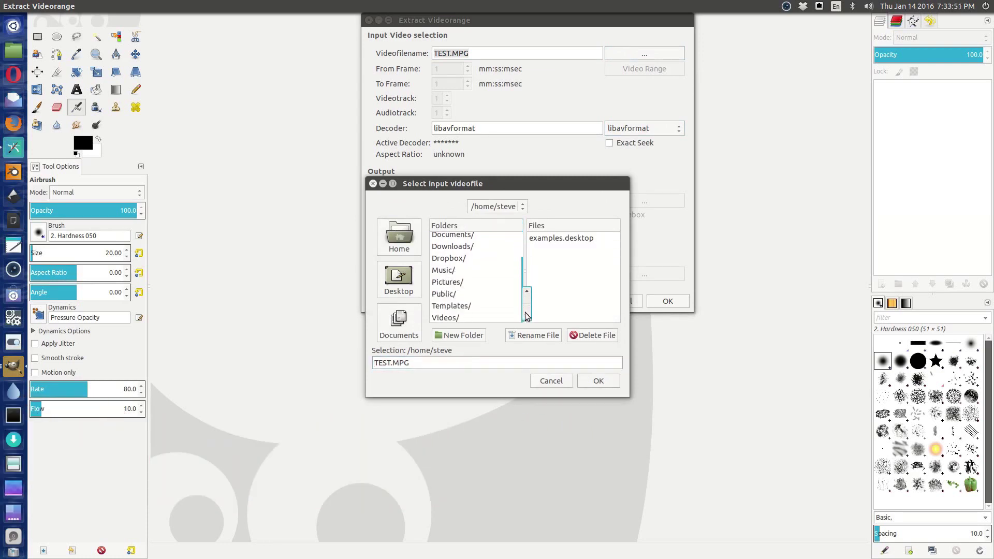
pyautogui.click(452, 317)
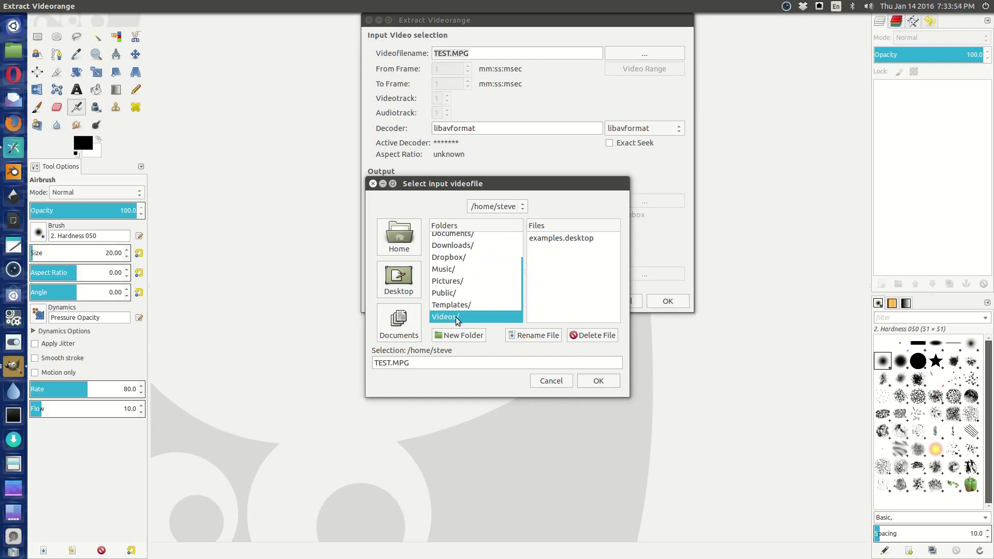
pyautogui.doubleClick(457, 320)
pyautogui.click(548, 273)
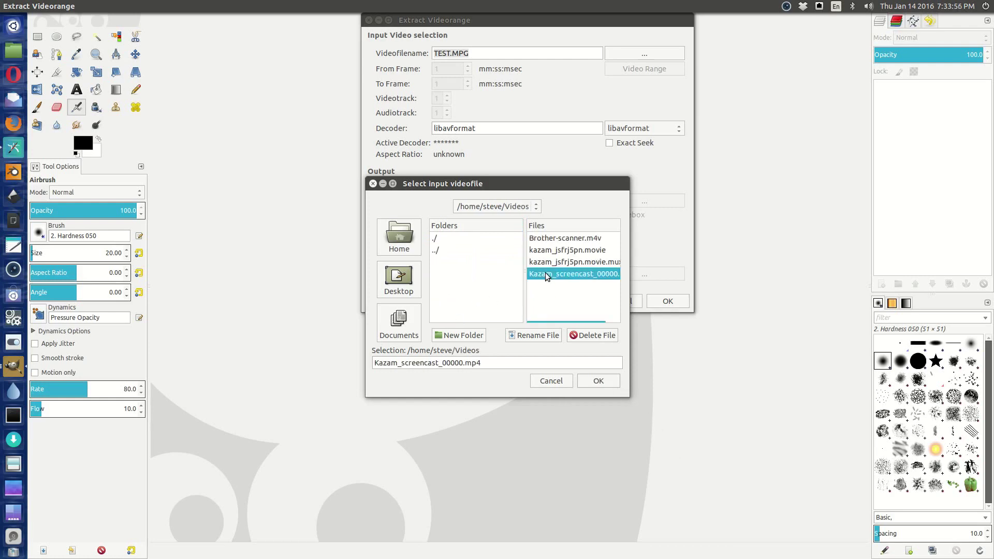
pyautogui.doubleClick(545, 240)
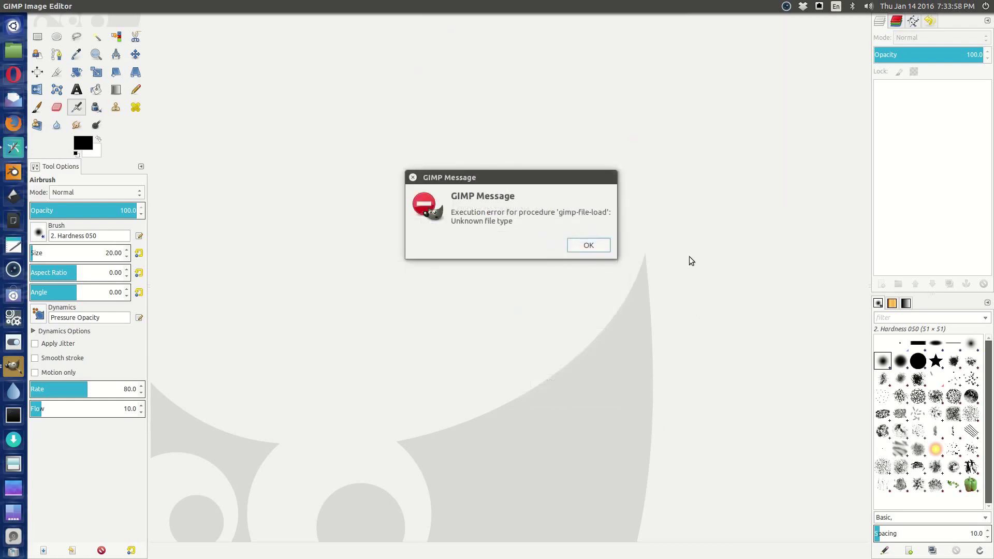
pyautogui.click(588, 245)
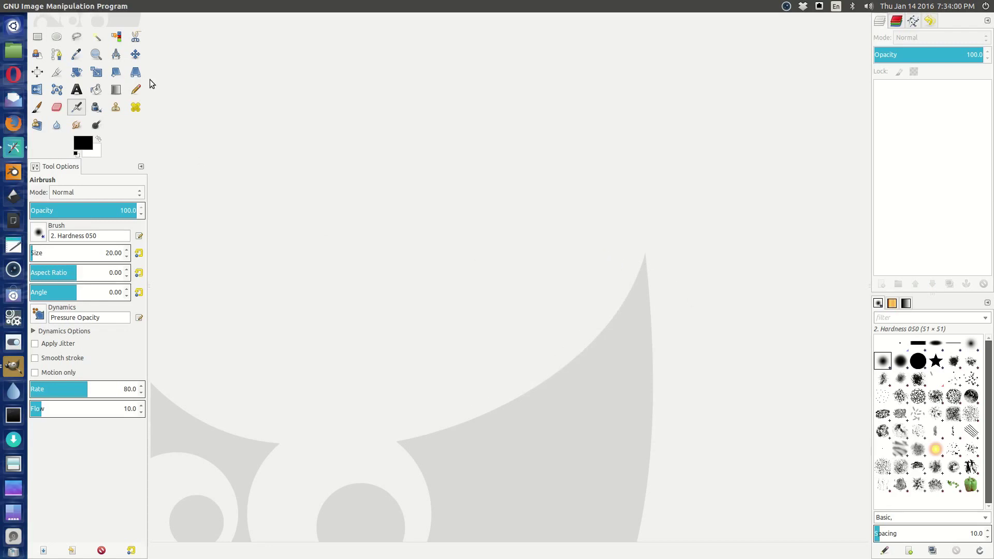
# Quit GIMP from the File menu.
pyautogui.click(46, 7)
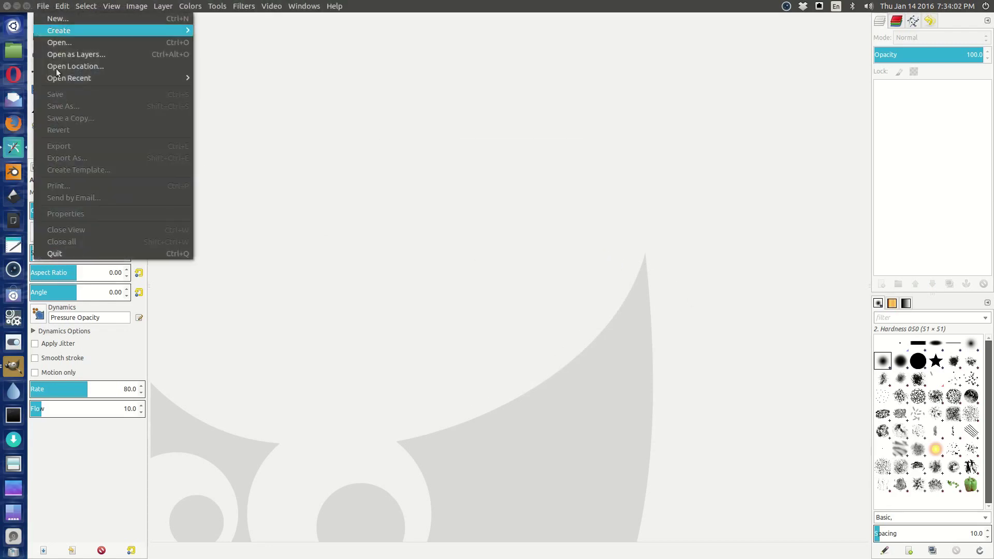
pyautogui.click(67, 252)
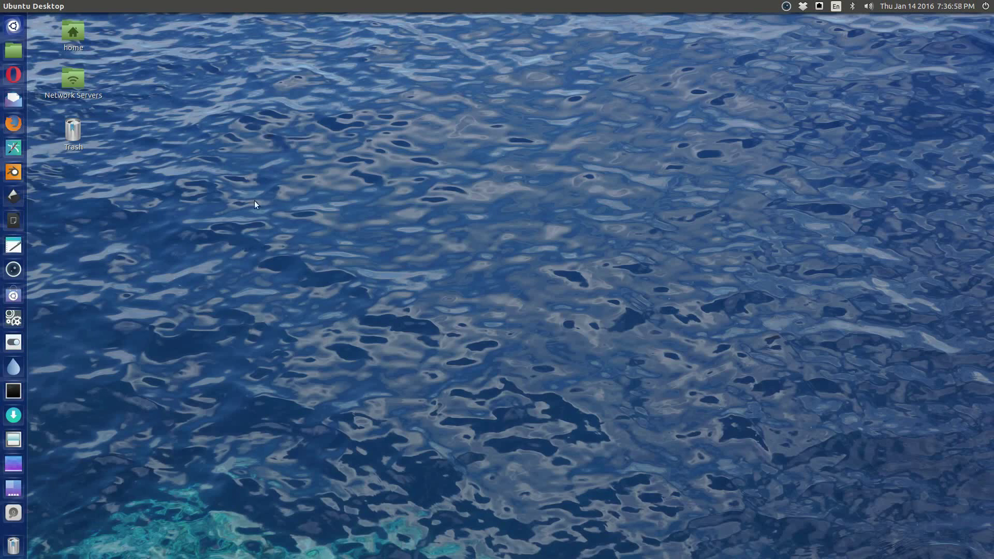
# Run sudo chmod u+rwx /usr/local/src, then open Files to find gimp-gap-master.zip.
pyautogui.click(13, 75)
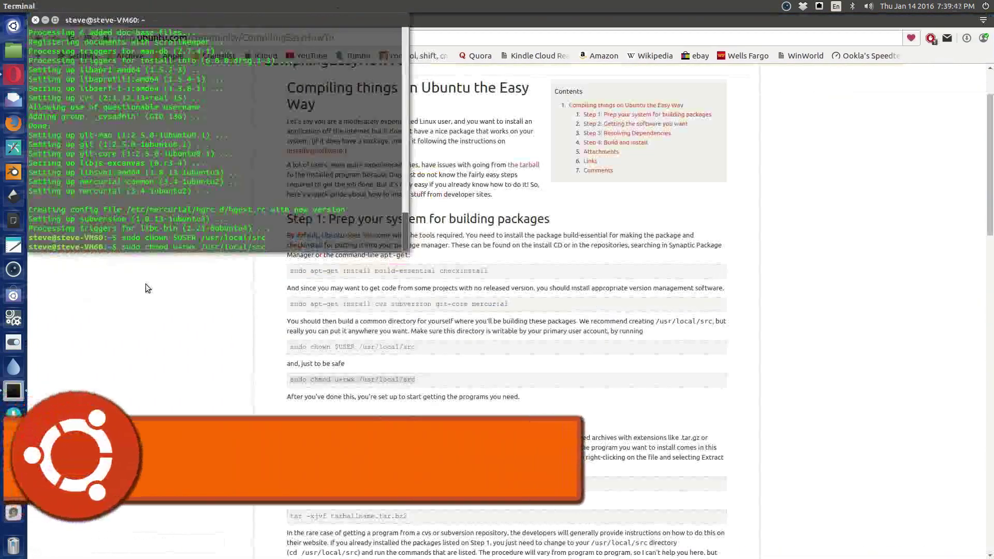
pyautogui.press('Return')
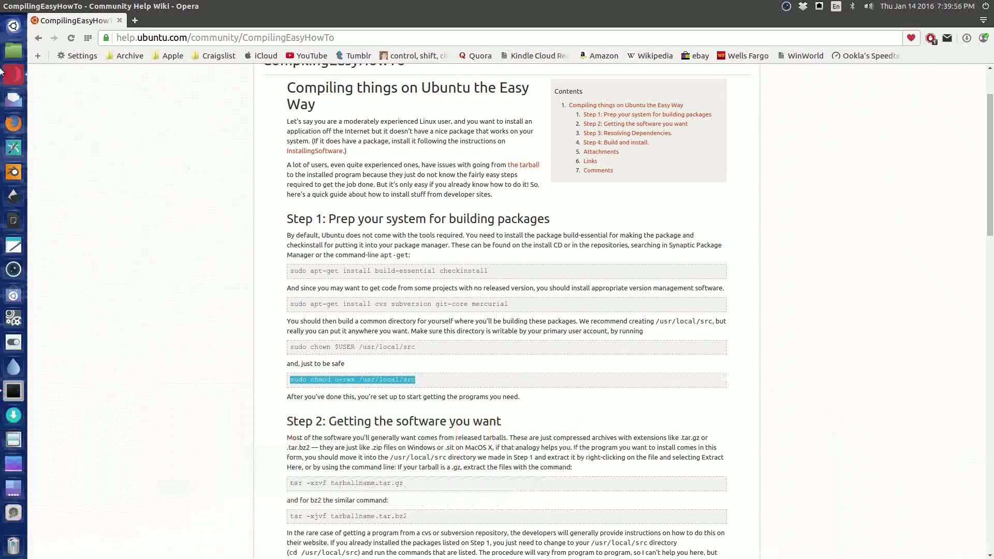
pyautogui.click(13, 52)
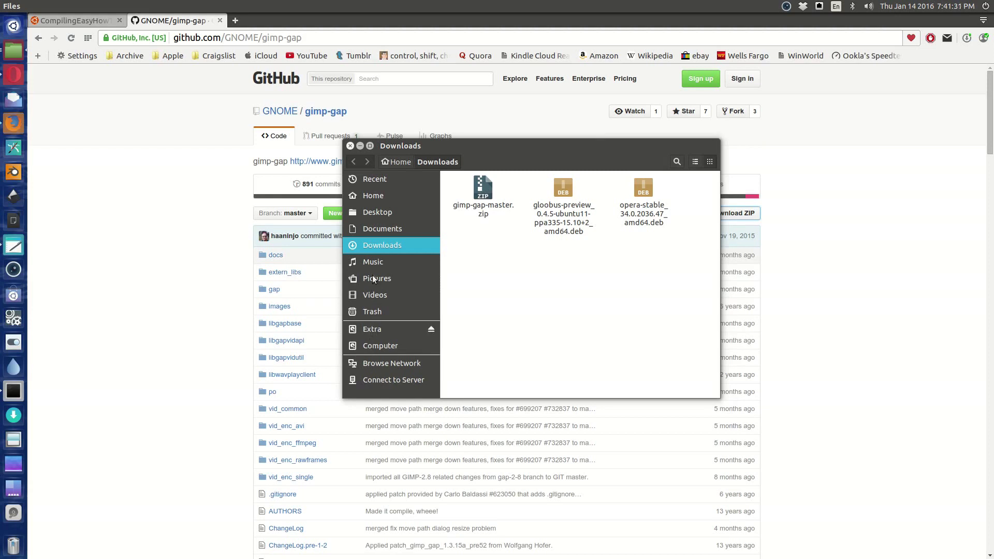
# Browse in Files from the computer root to /usr/local/src.
pyautogui.click(379, 346)
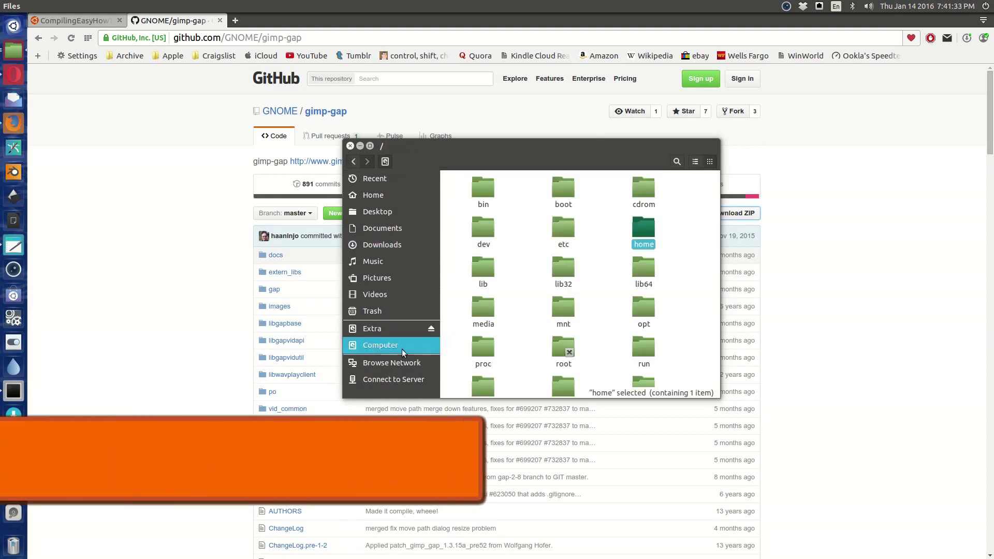
pyautogui.scroll(-3, 515, 346)
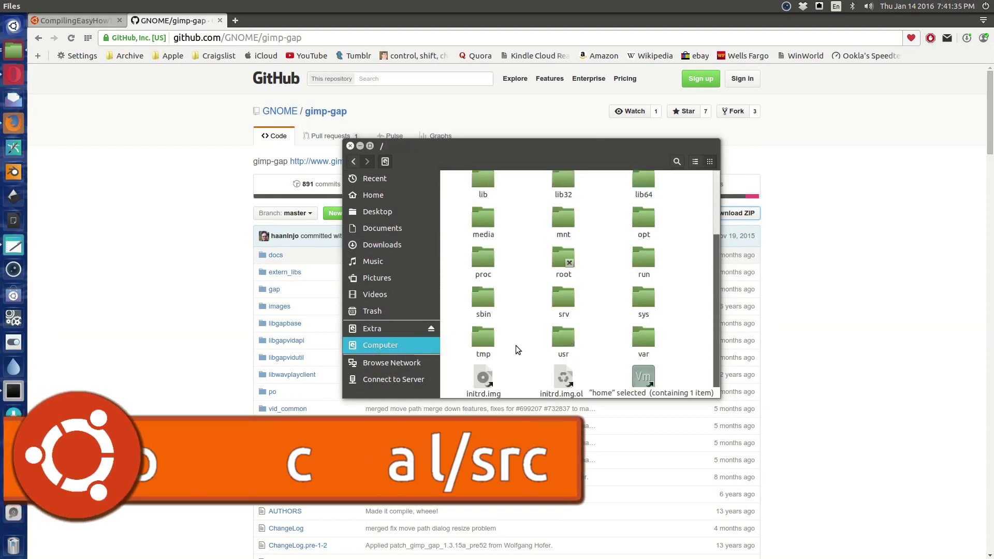
pyautogui.doubleClick(560, 339)
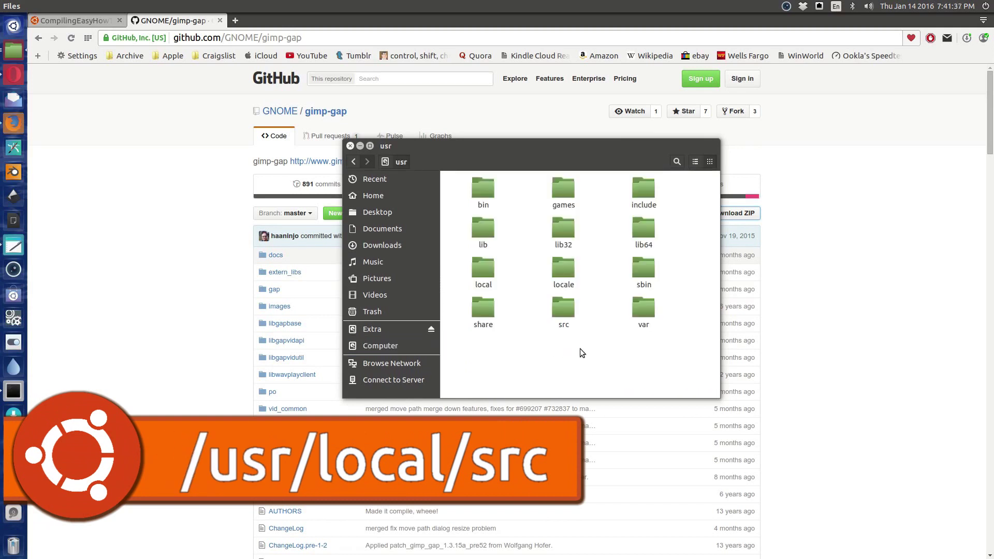
pyautogui.doubleClick(480, 269)
pyautogui.doubleClick(638, 270)
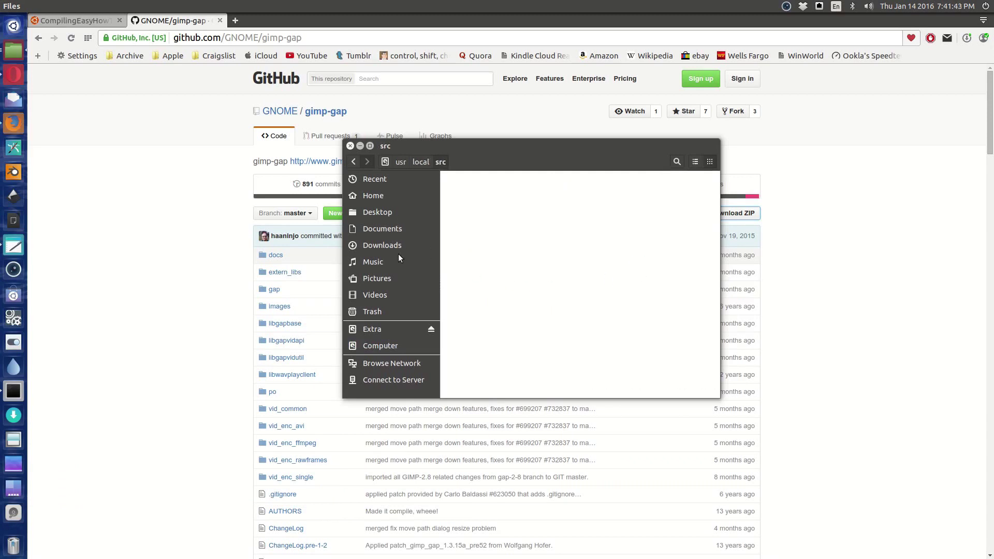
# Drag gimp-gap-master.zip from a separate Downloads window into src and use Extract Here.
pyautogui.rightClick(380, 244)
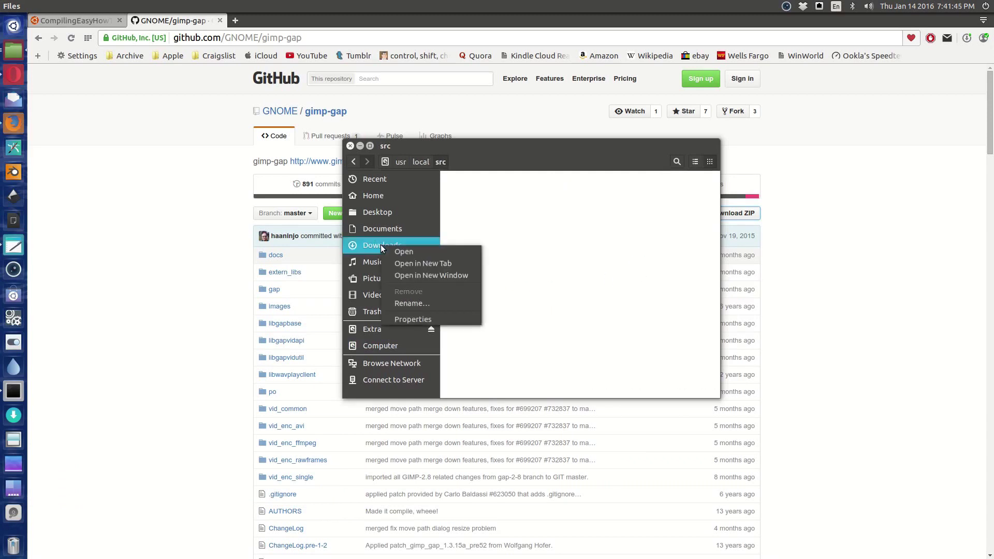
pyautogui.click(401, 273)
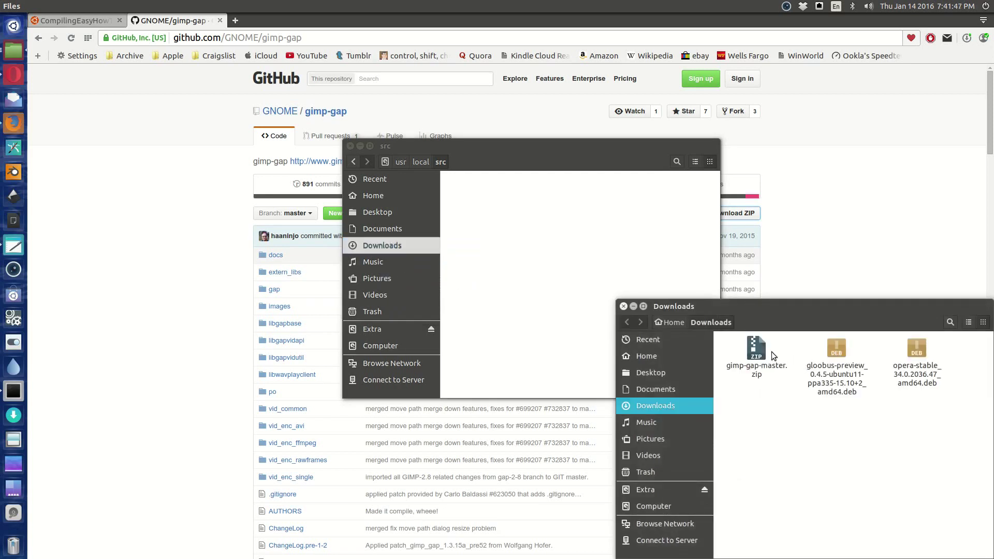
pyautogui.moveTo(771, 352); pyautogui.dragTo(567, 272)
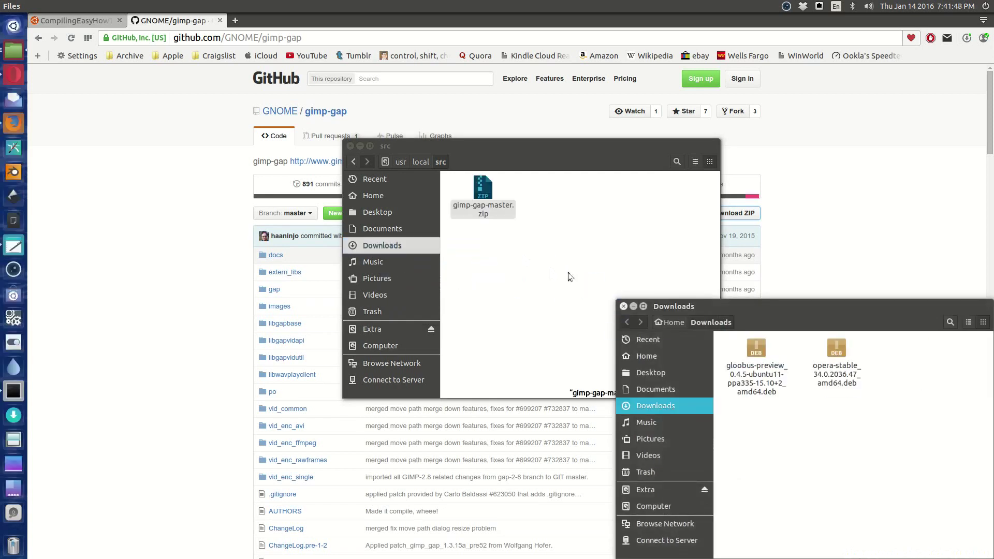
pyautogui.click(623, 307)
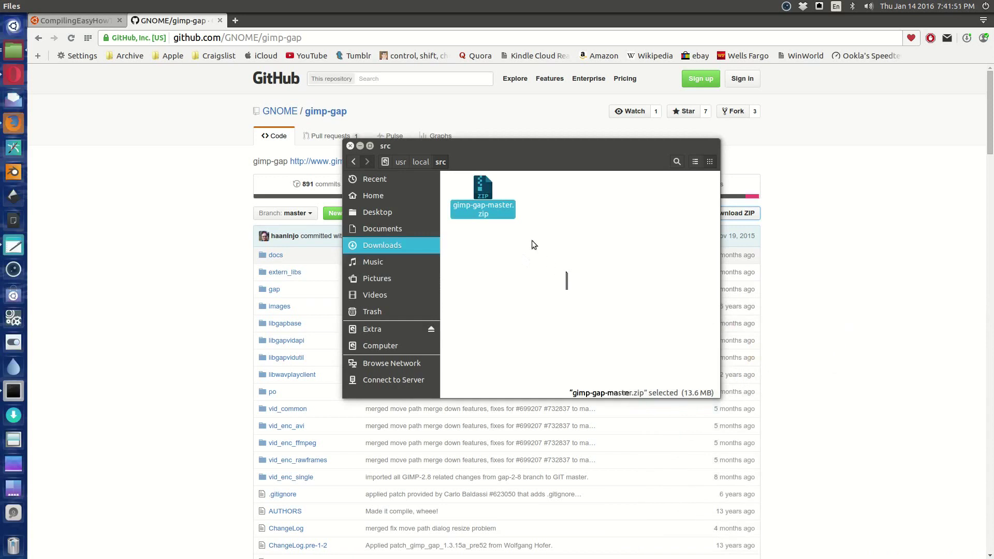
pyautogui.rightClick(485, 196)
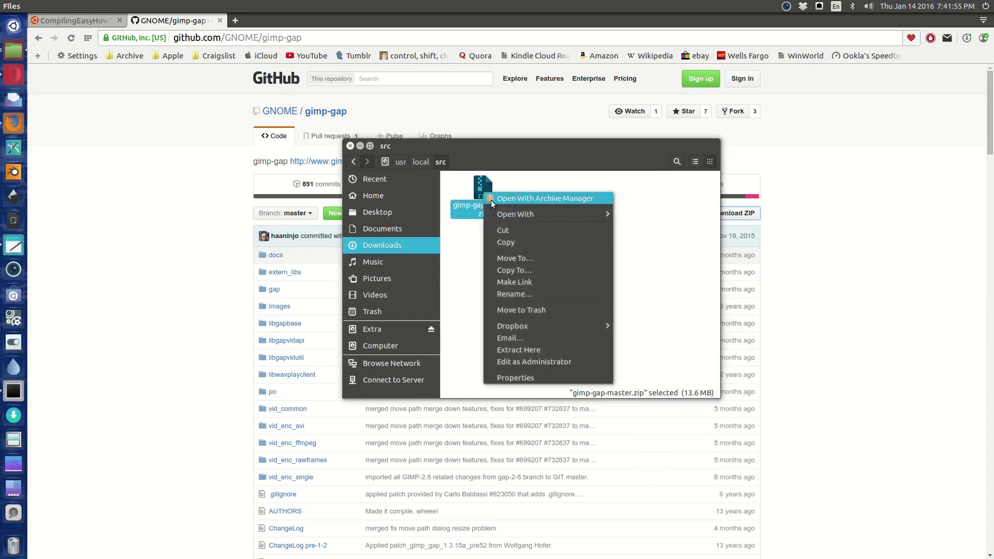
pyautogui.click(534, 349)
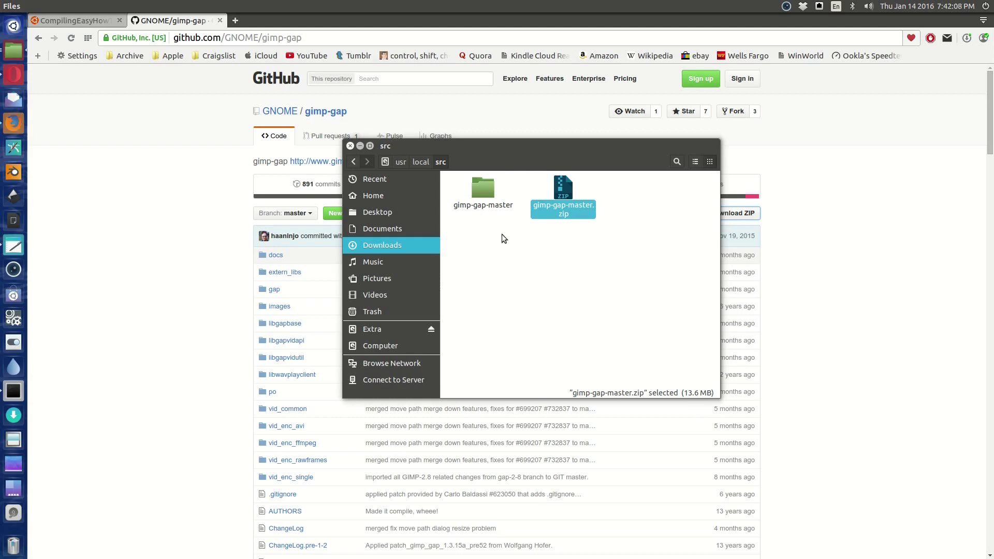
# Minimize src, close the browser, enlarge gedit to show autogen through yasm, and close GAP Notes.
pyautogui.click(360, 146)
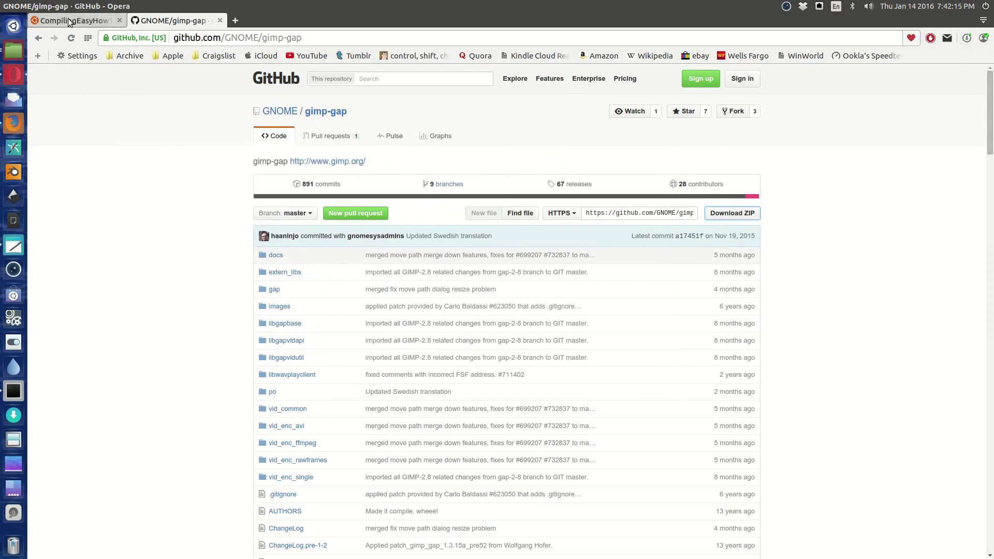
pyautogui.click(11, 4)
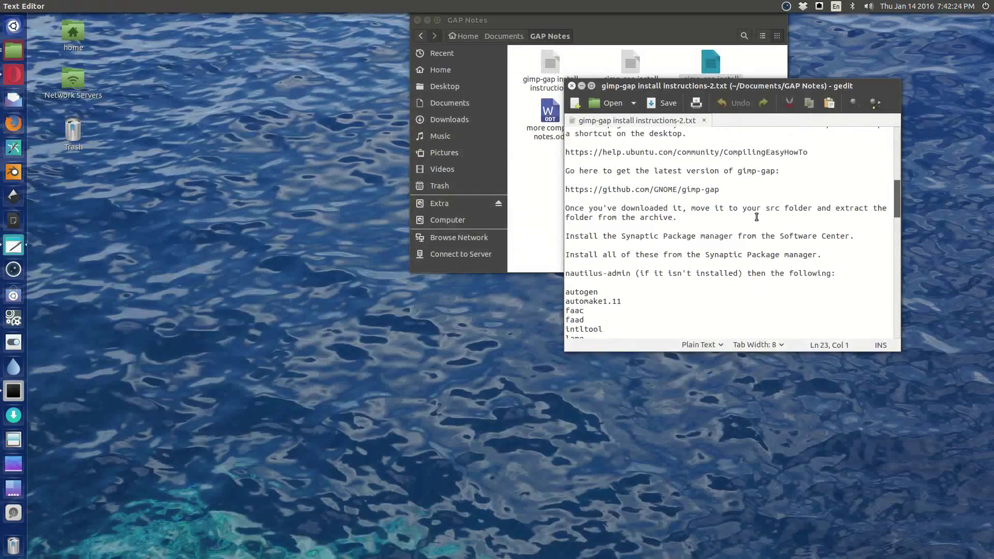
pyautogui.scroll(-5, 758, 217)
pyautogui.scroll(-1, 758, 218)
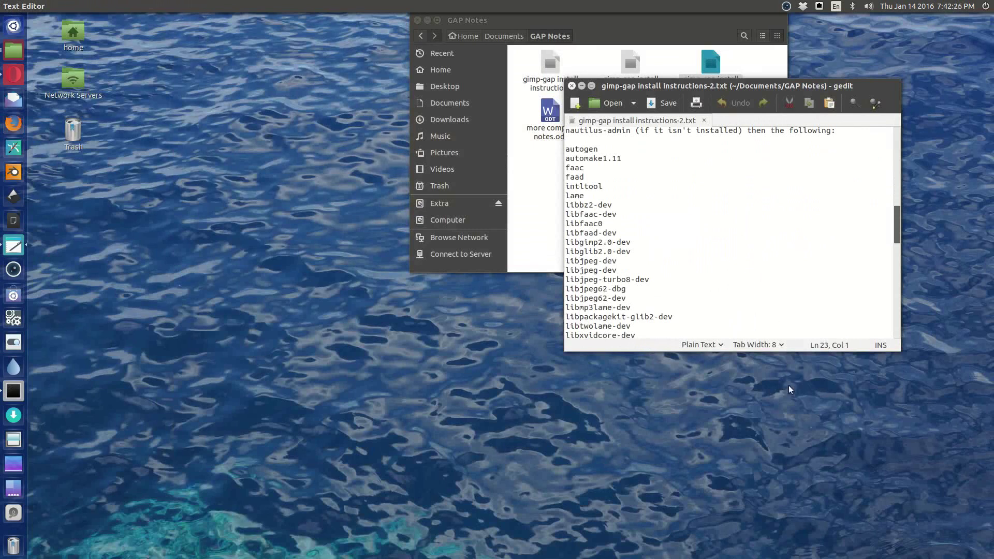
pyautogui.moveTo(786, 353); pyautogui.dragTo(786, 436)
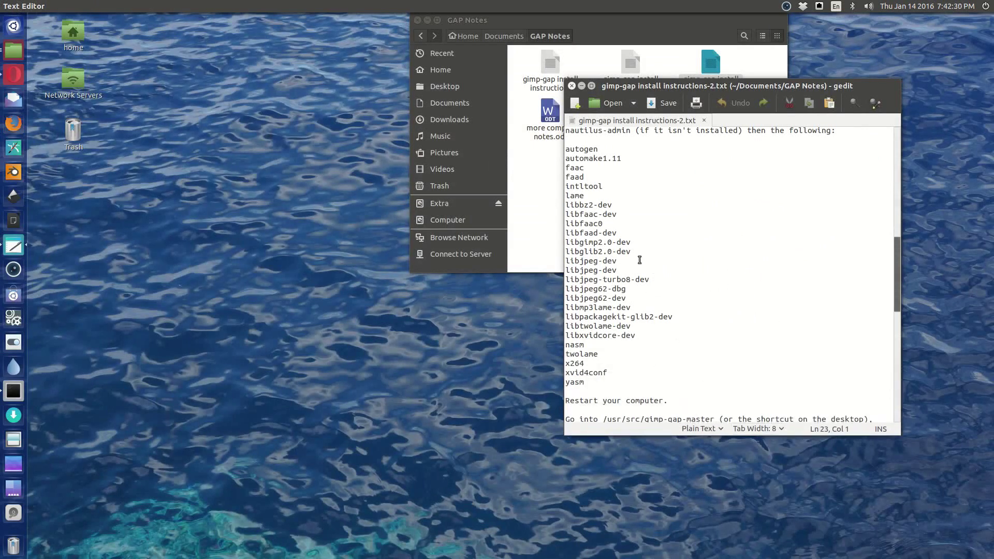
pyautogui.click(505, 30)
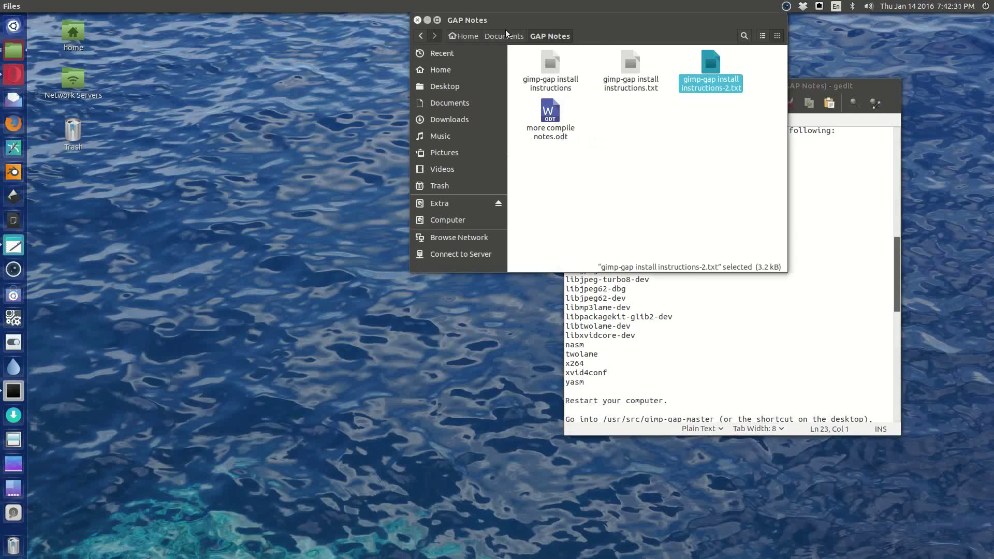
pyautogui.click(417, 19)
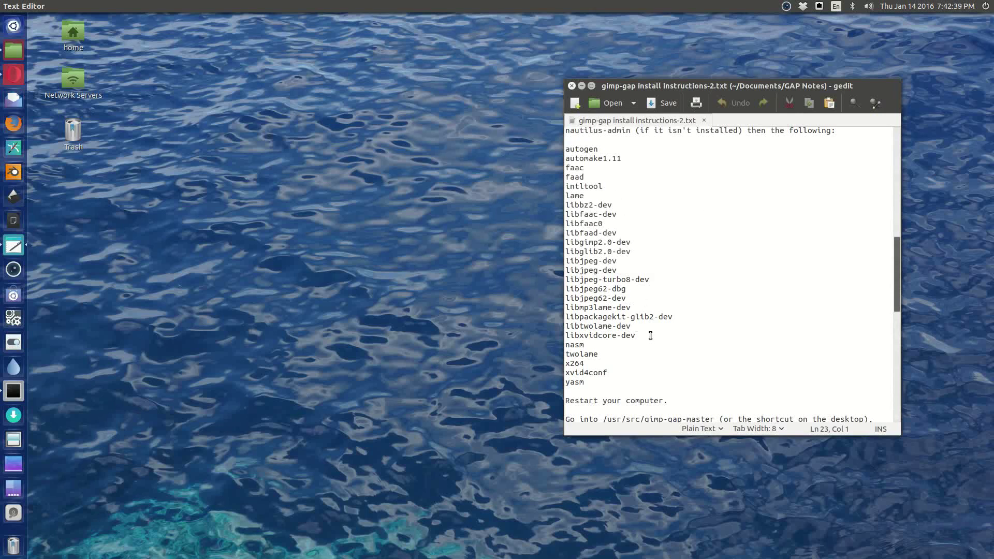
# Authenticate Synaptic and apply Mark for Complete Removal on gimp-gap.
pyautogui.click(14, 417)
pyautogui.write('•••••')
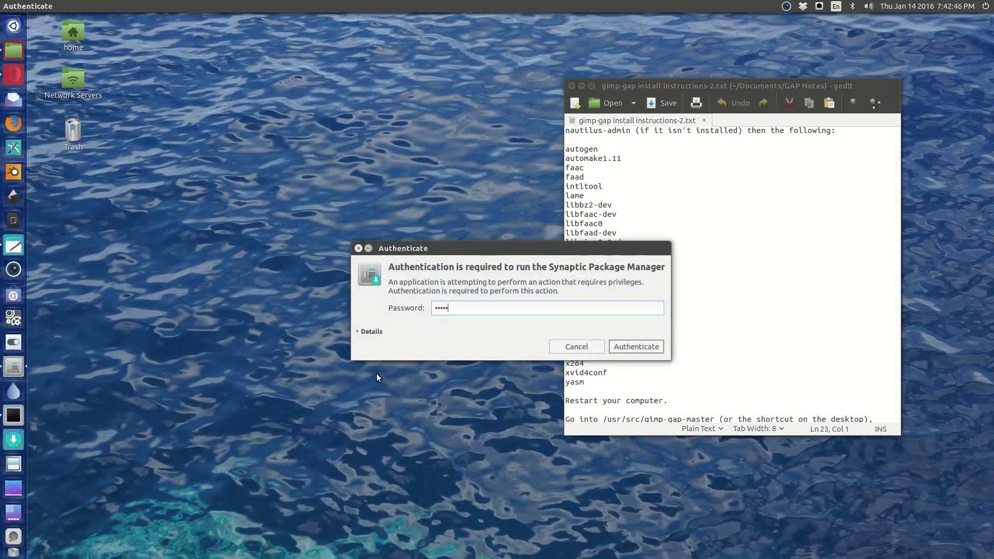
pyautogui.press('Return')
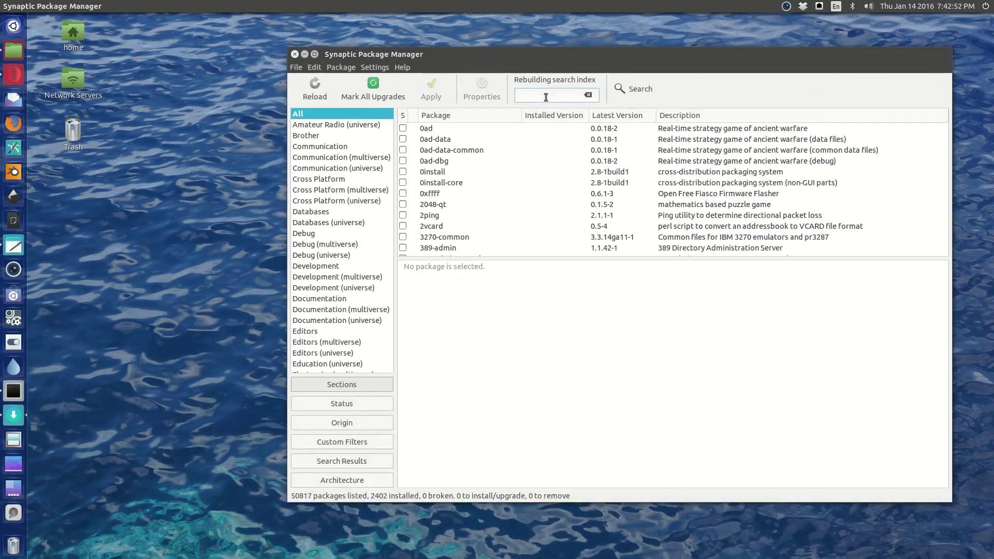
pyautogui.write('gimp-')
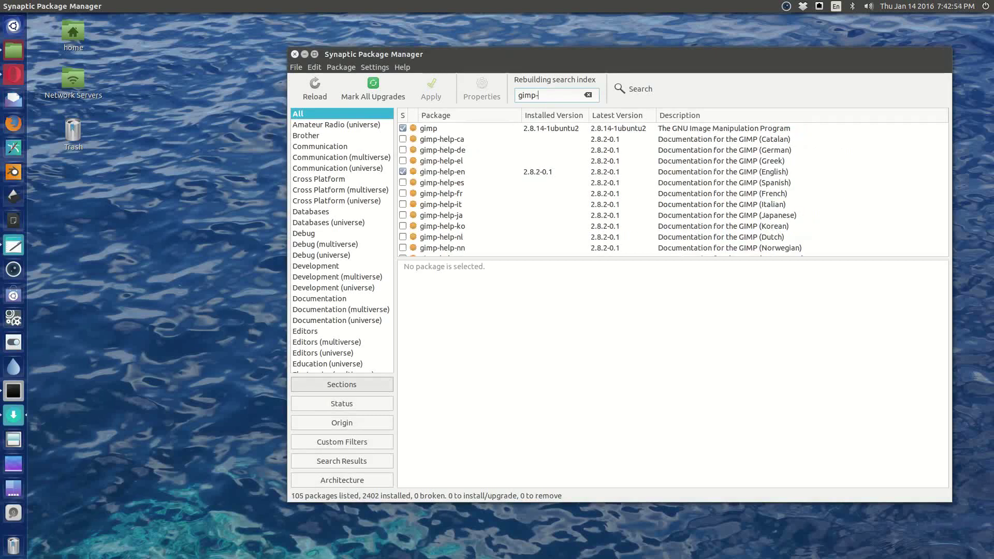
pyautogui.write('gap')
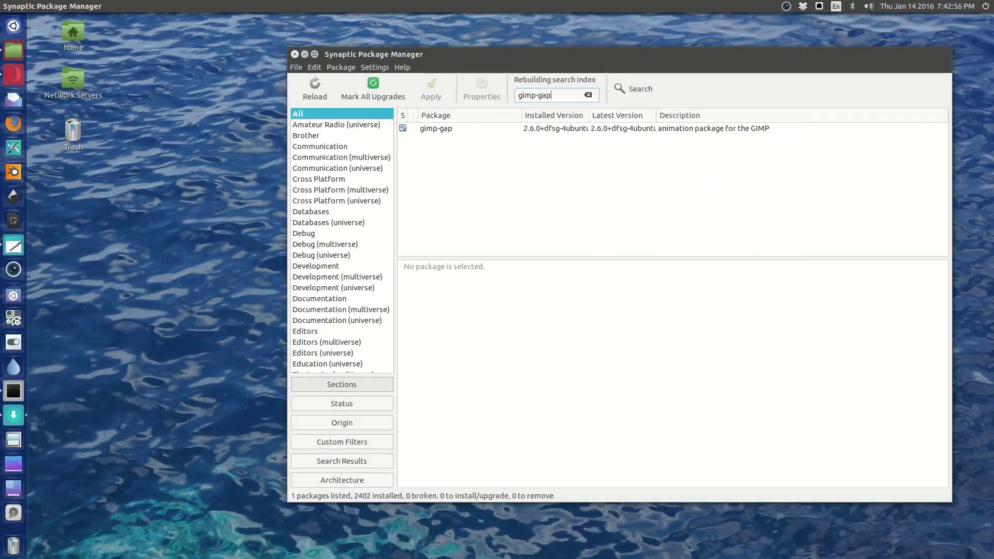
pyautogui.click(404, 126)
pyautogui.click(454, 194)
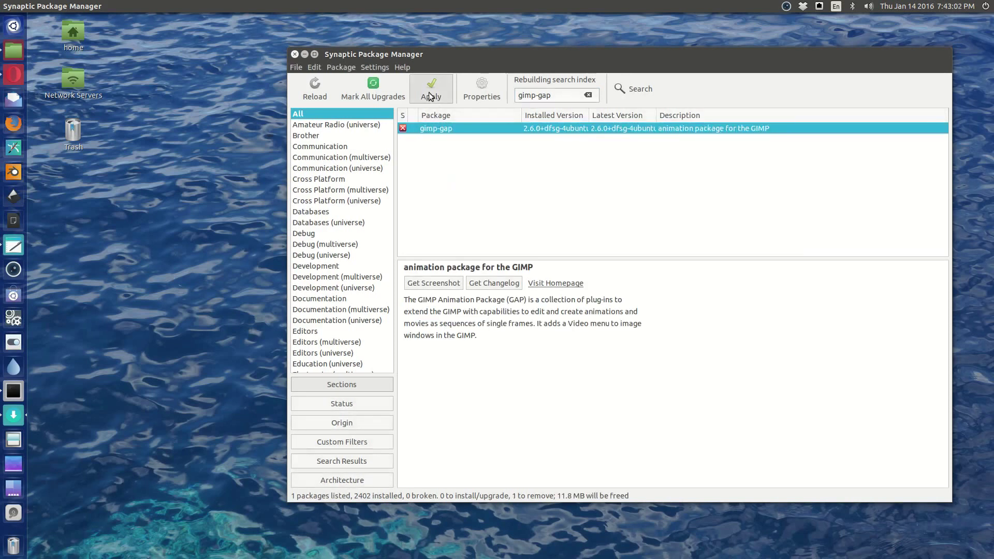
pyautogui.click(430, 95)
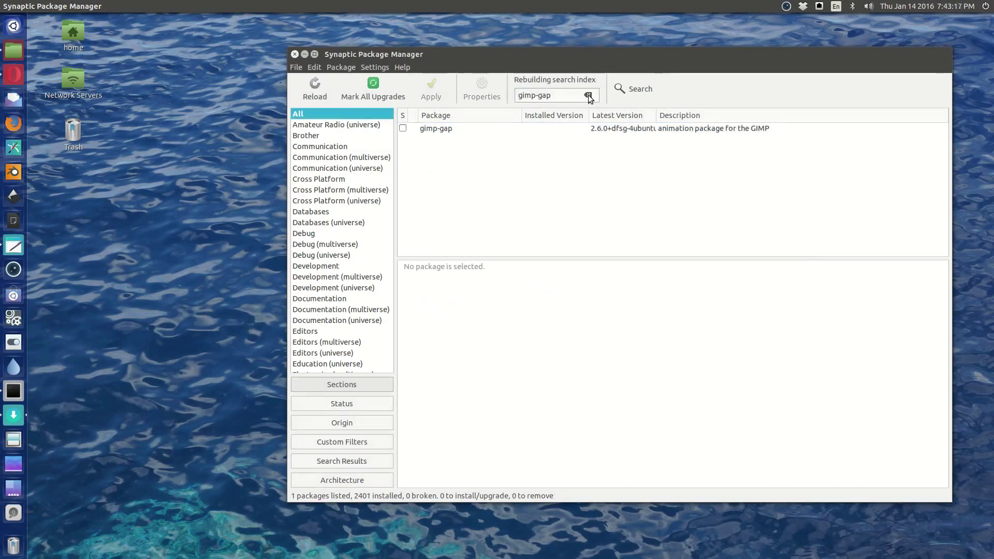
# Clear the search, tile Synaptic beside gedit, and apply the marked dependency installs including yasm.
pyautogui.click(588, 95)
pyautogui.moveTo(613, 54); pyautogui.dragTo(2, 78)
pyautogui.moveTo(736, 83); pyautogui.dragTo(993, 197)
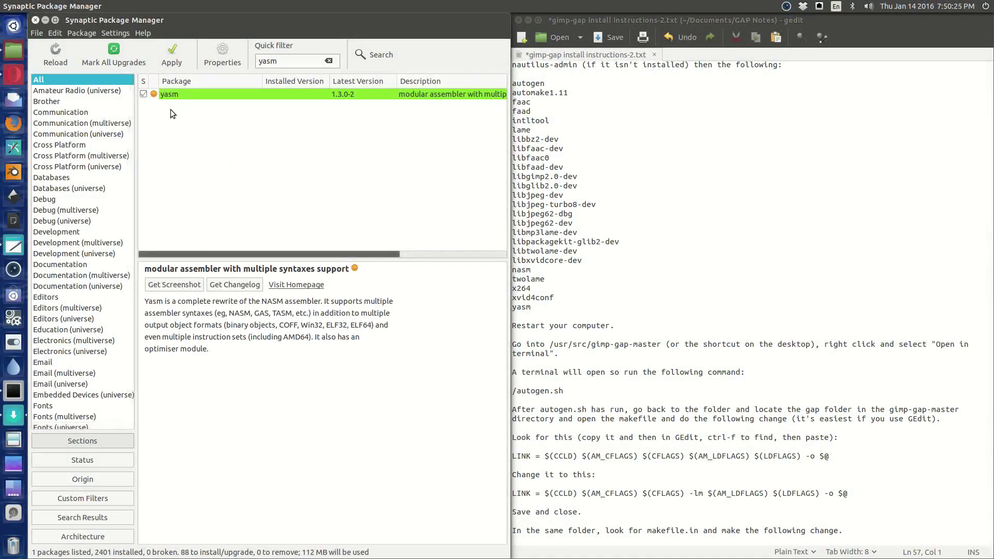
pyautogui.click(181, 62)
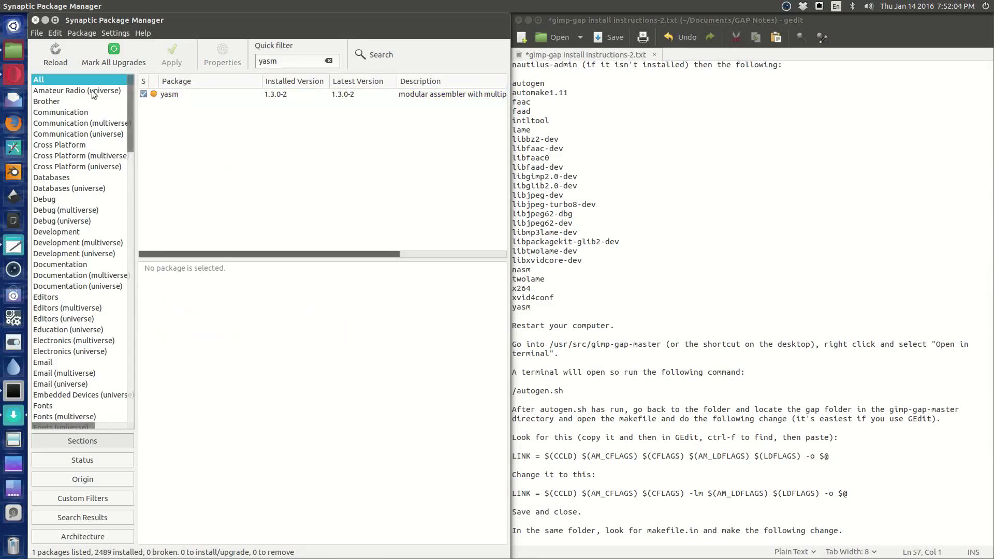
# Close Synaptic and open a terminal inside /usr/local/src/gimp-gap-master.
pyautogui.click(37, 19)
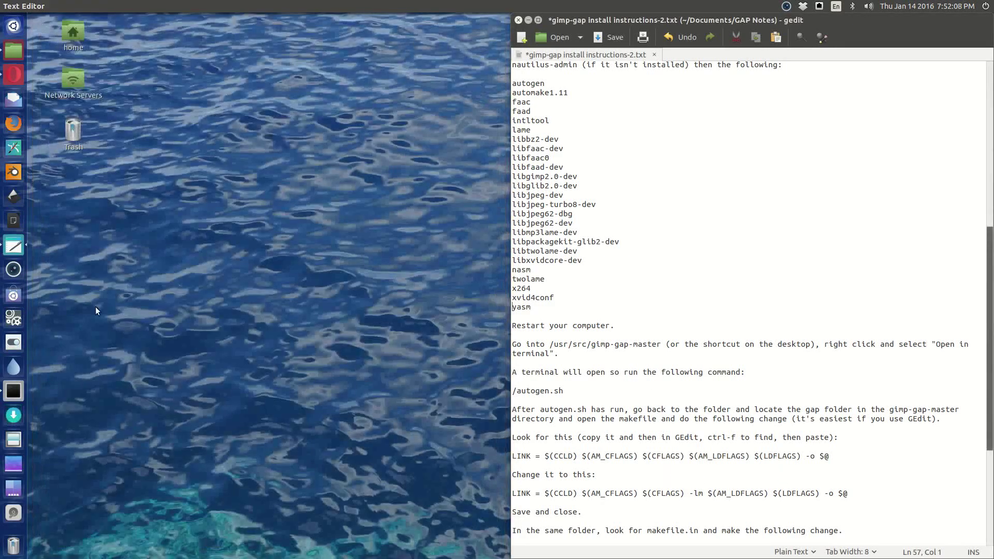
pyautogui.click(15, 57)
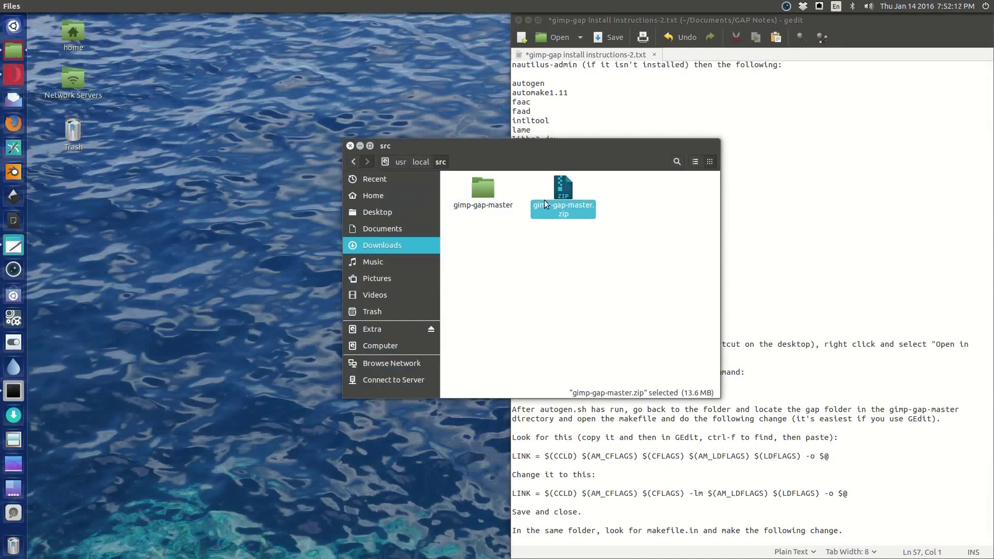
pyautogui.doubleClick(489, 191)
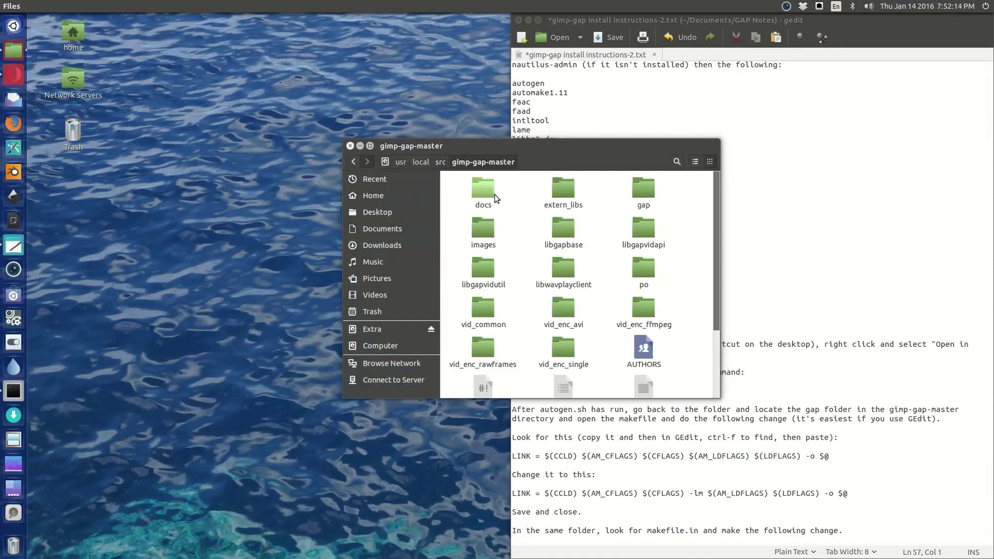
pyautogui.rightClick(521, 288)
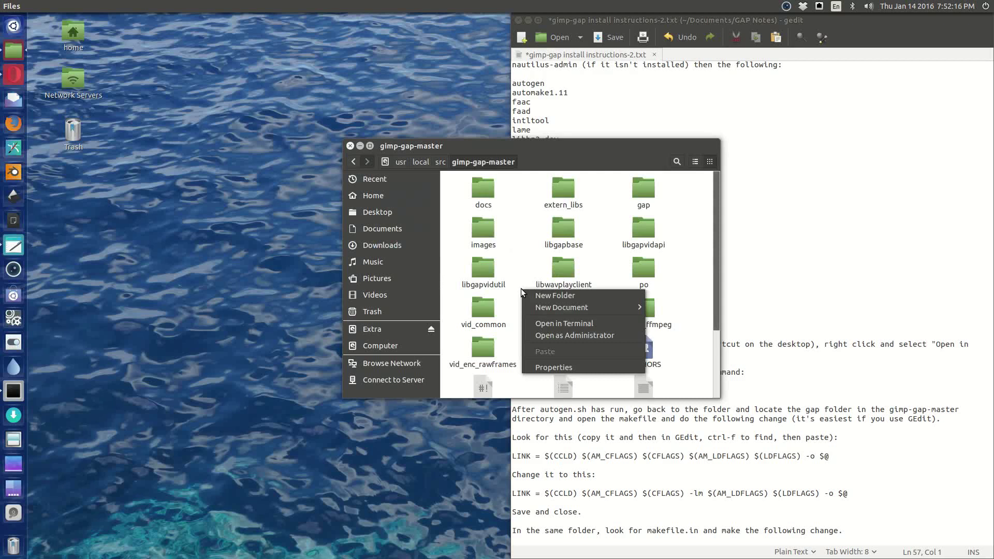
pyautogui.click(551, 324)
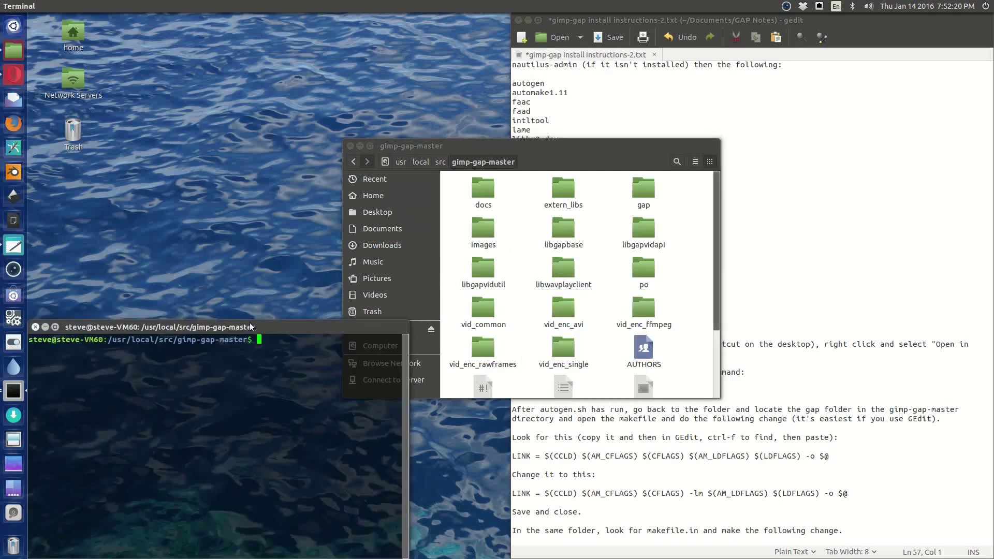
pyautogui.moveTo(251, 325); pyautogui.dragTo(354, 160)
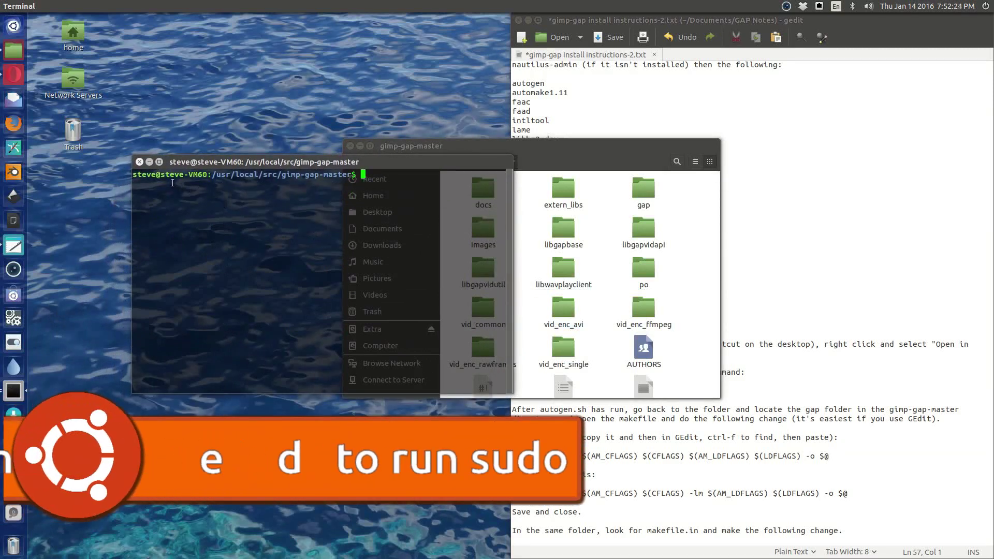
# Uncheck 'Use transparent background' in the profile's Colors settings.
pyautogui.click(80, 7)
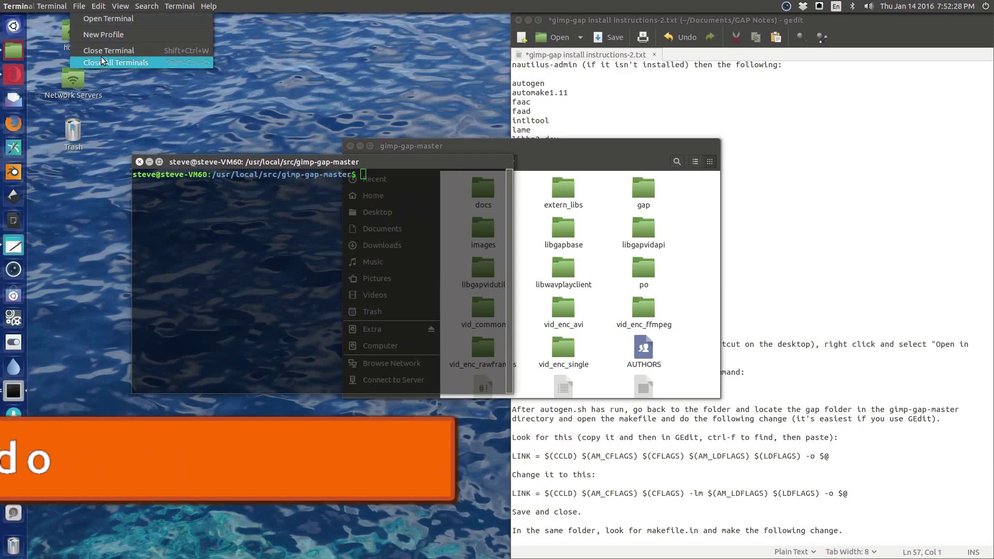
pyautogui.moveTo(101, 6)
pyautogui.click(129, 76)
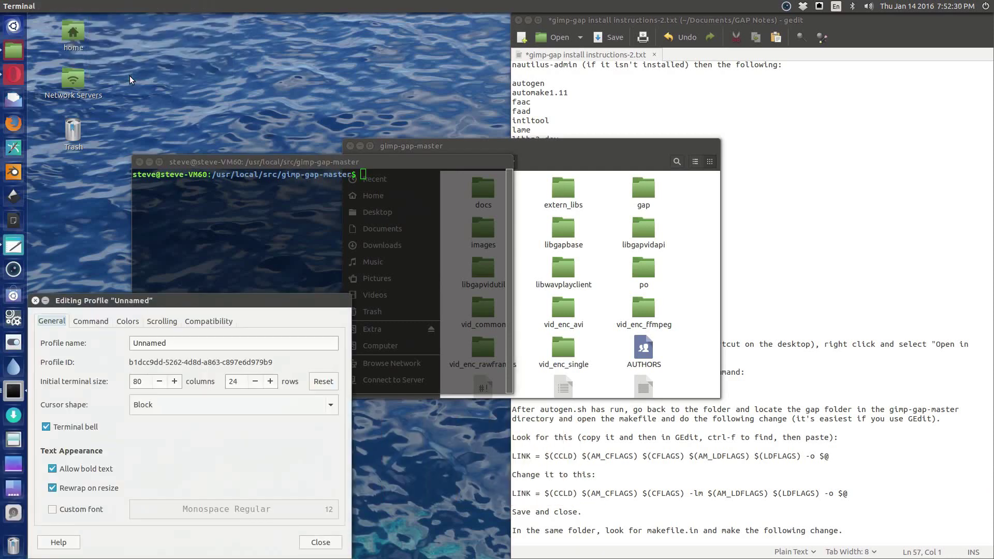
pyautogui.click(125, 321)
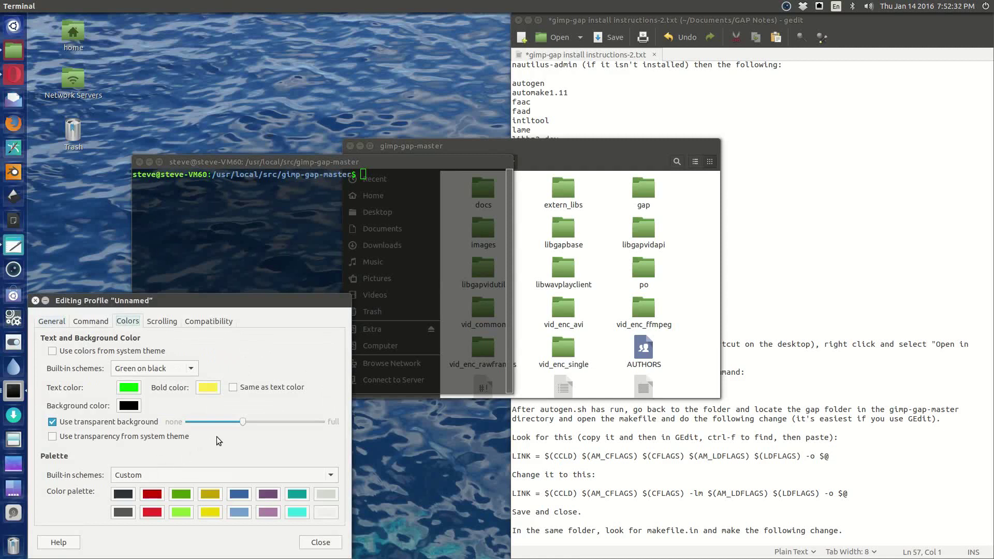
pyautogui.click(52, 422)
pyautogui.click(35, 301)
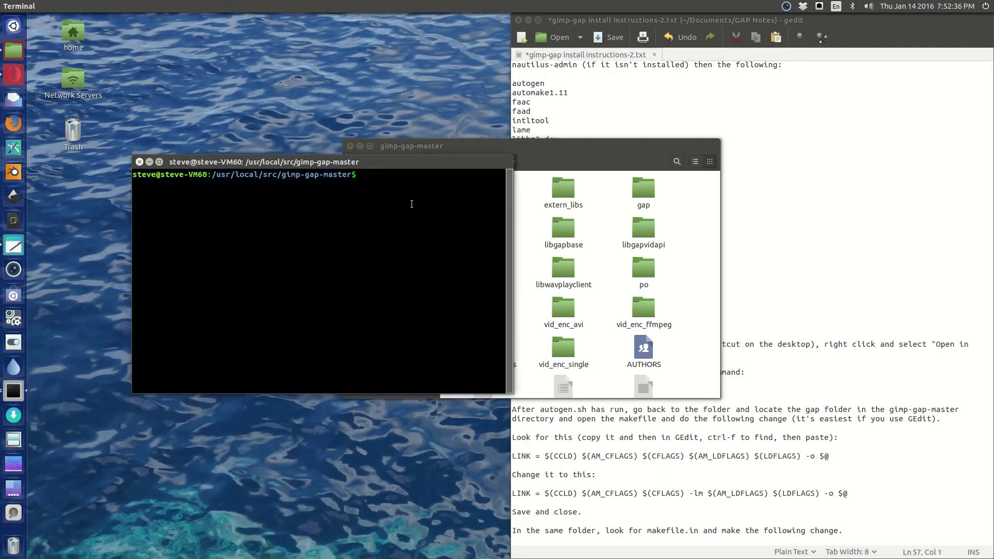
# Run ./autogen.sh in gimp-gap-master, tab-completing the script name.
pyautogui.moveTo(398, 162); pyautogui.dragTo(404, 149)
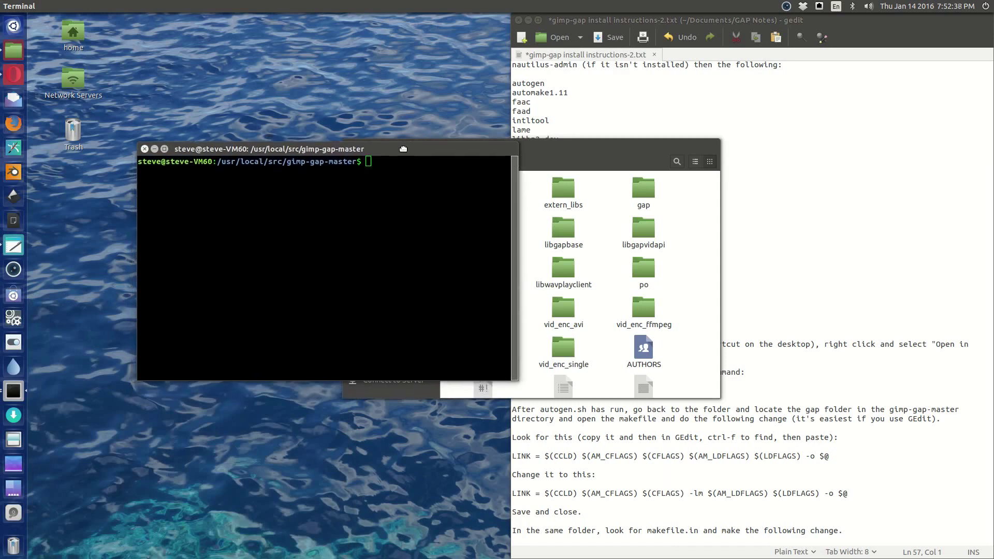
pyautogui.write('./au')
pyautogui.write('g')
pyautogui.press('Tab')
pyautogui.press('BackSpace')
pyautogui.press('Return')
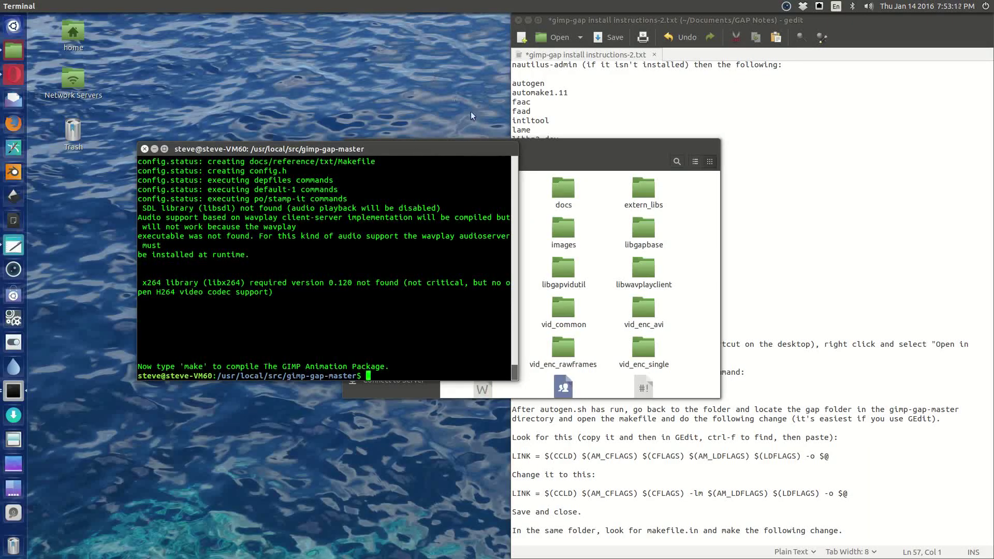
# Hide the terminal, reposition Files, and open the gap folder.
pyautogui.click(155, 149)
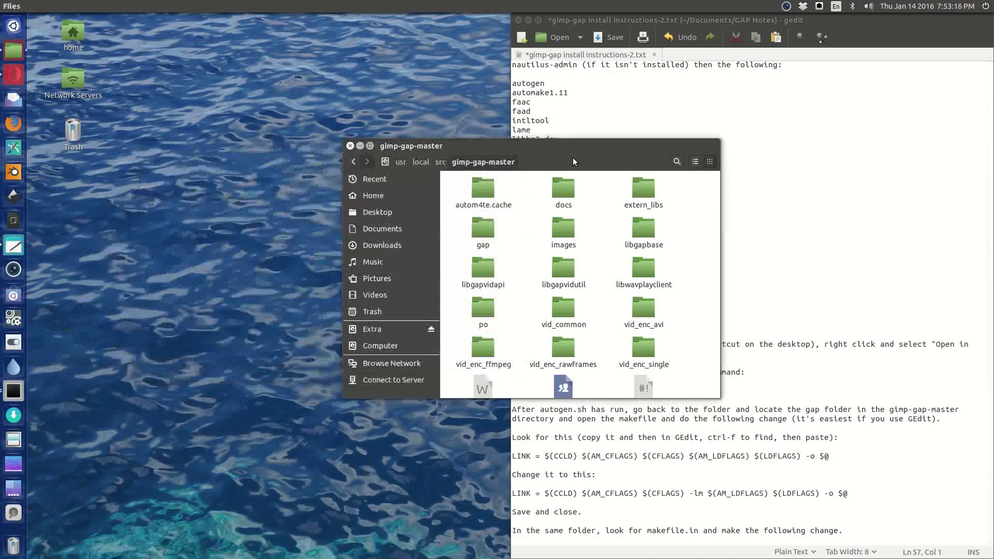
pyautogui.moveTo(571, 147); pyautogui.dragTo(322, 113)
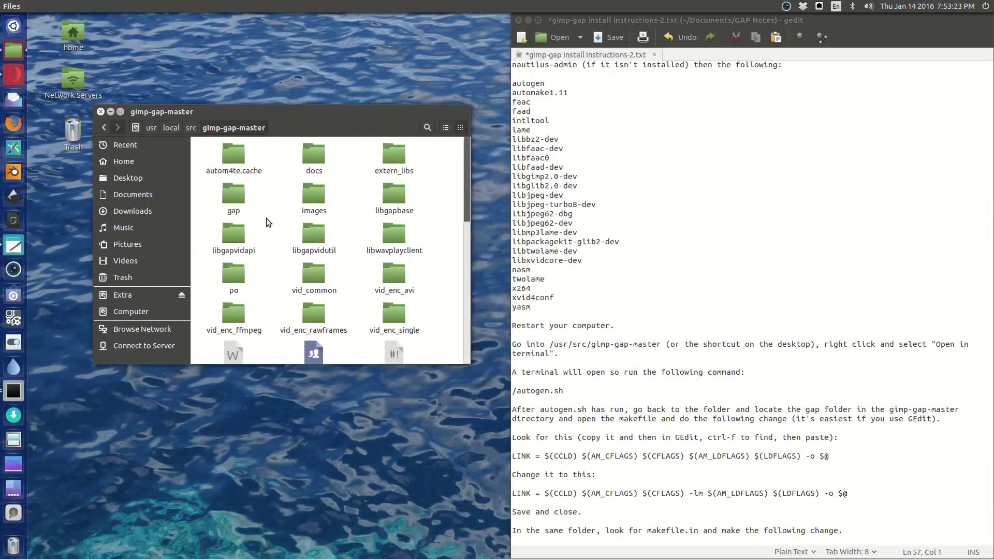
pyautogui.doubleClick(236, 196)
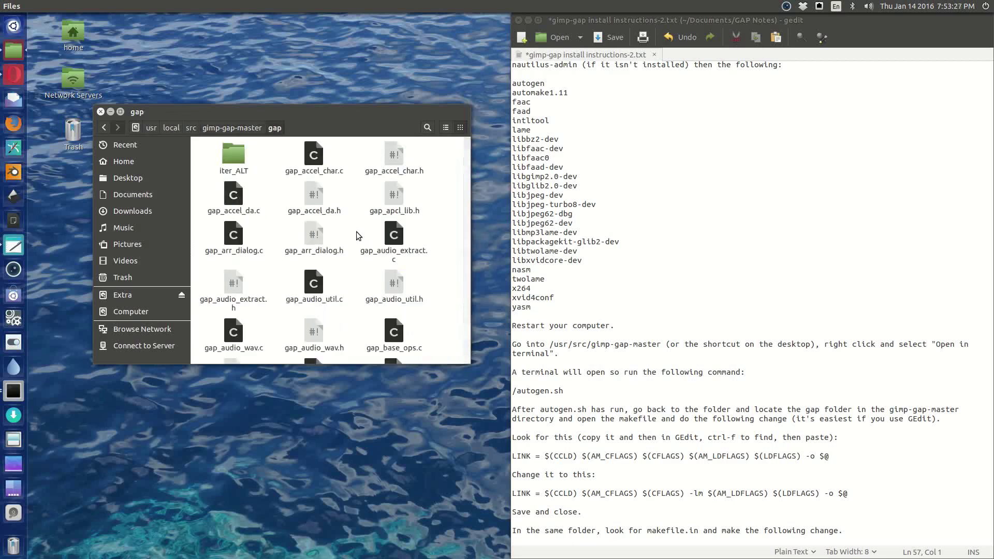
pyautogui.scroll(-20, 356, 231)
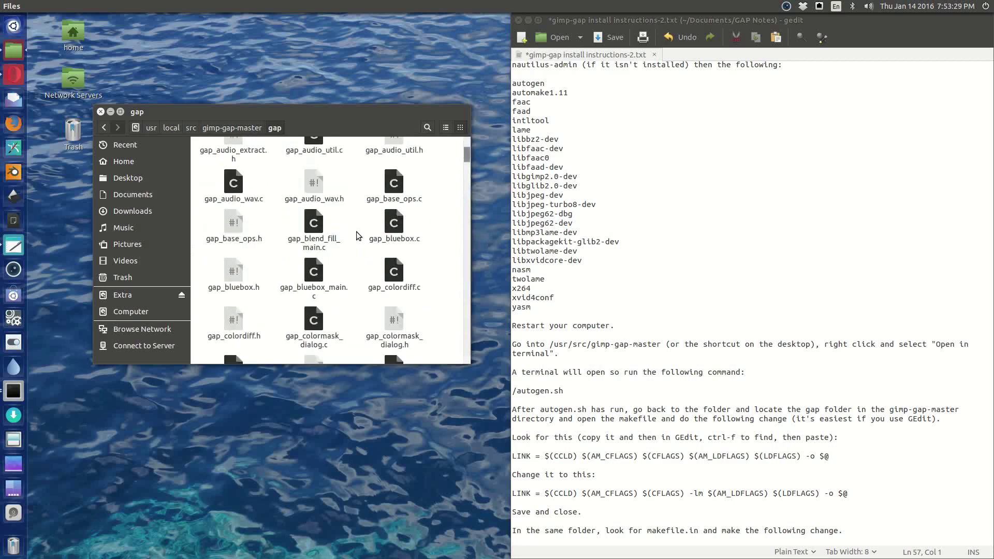
# Open the Makefile with gedit as a separate window snapped to the left half.
pyautogui.rightClick(316, 253)
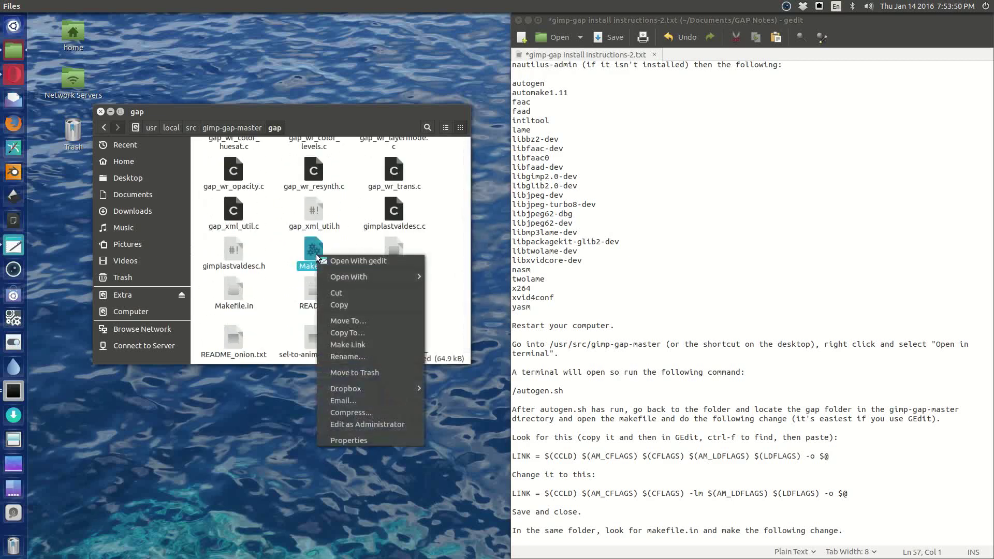
pyautogui.click(332, 263)
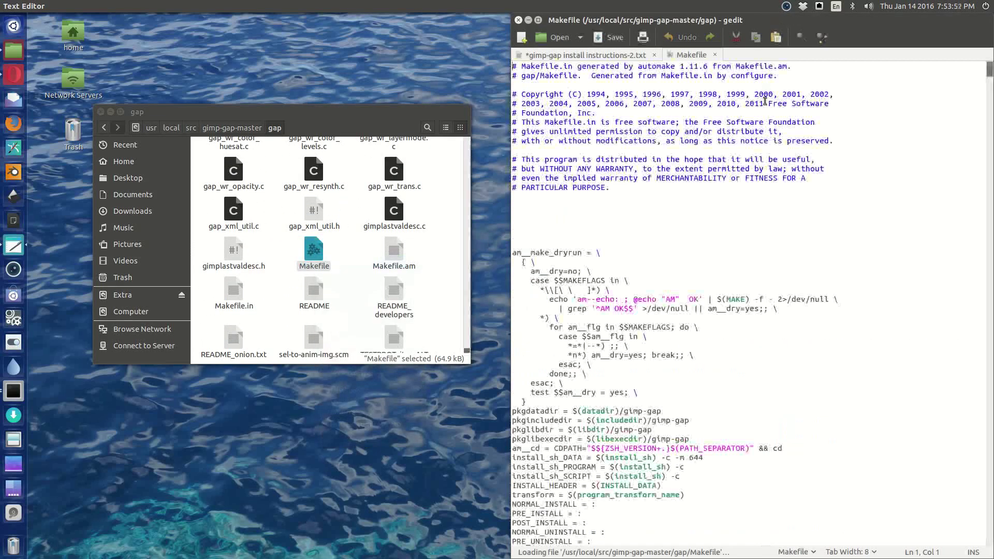
pyautogui.moveTo(699, 57); pyautogui.dragTo(262, 46)
pyautogui.moveTo(324, 39); pyautogui.dragTo(1, 41)
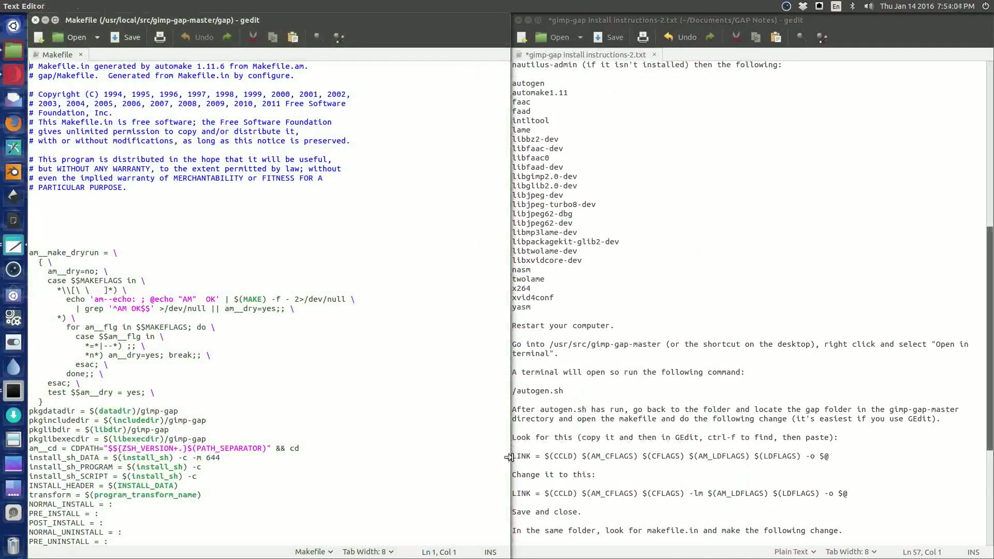
# Copy the original LINK line from the install instructions and search for it in the Makefile.
pyautogui.click(840, 440)
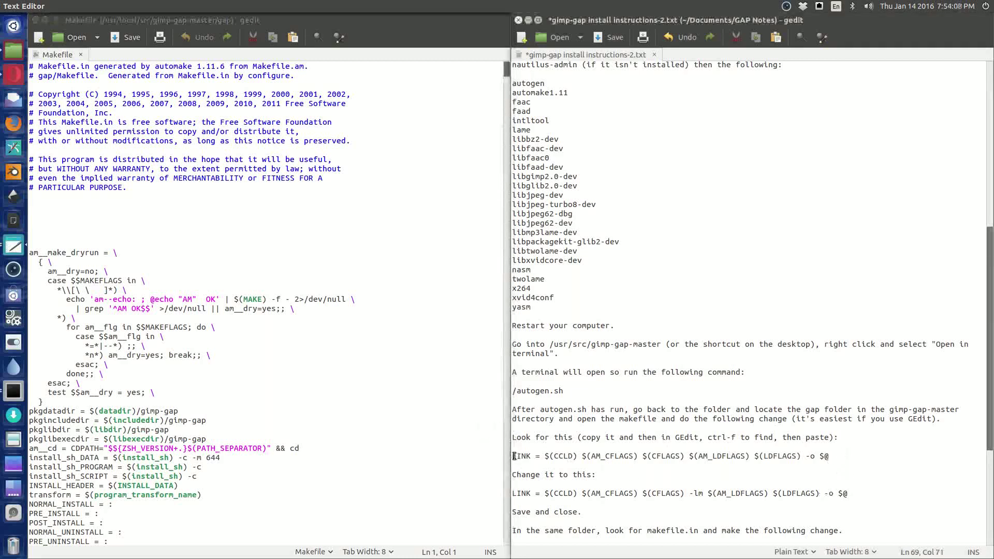
pyautogui.moveTo(514, 455); pyautogui.dragTo(828, 456)
pyautogui.rightClick(786, 456)
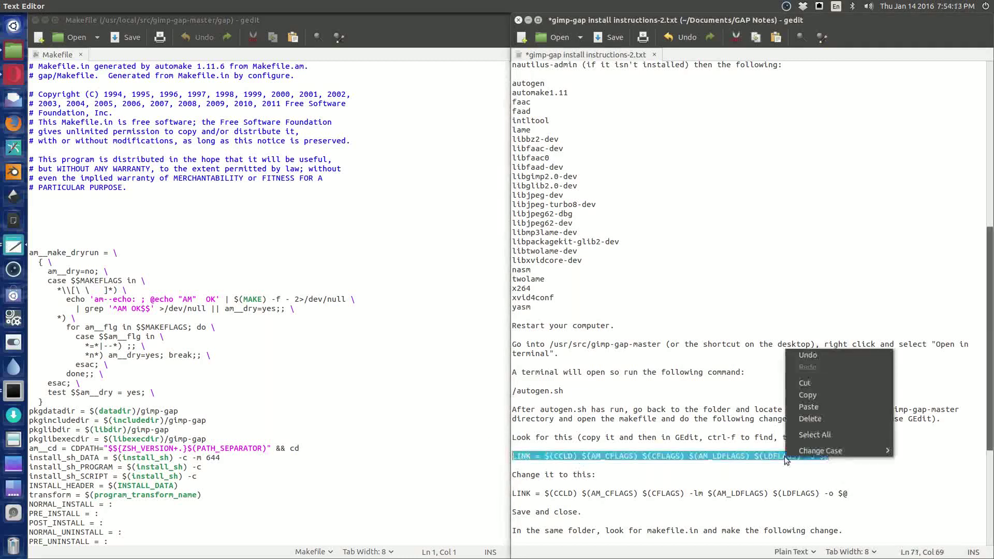
pyautogui.click(806, 395)
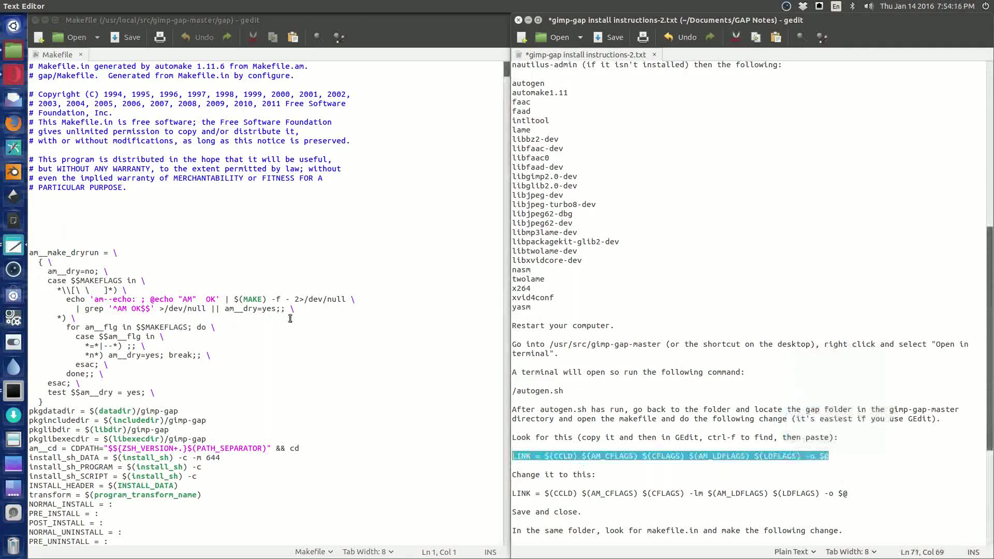
pyautogui.click(374, 369)
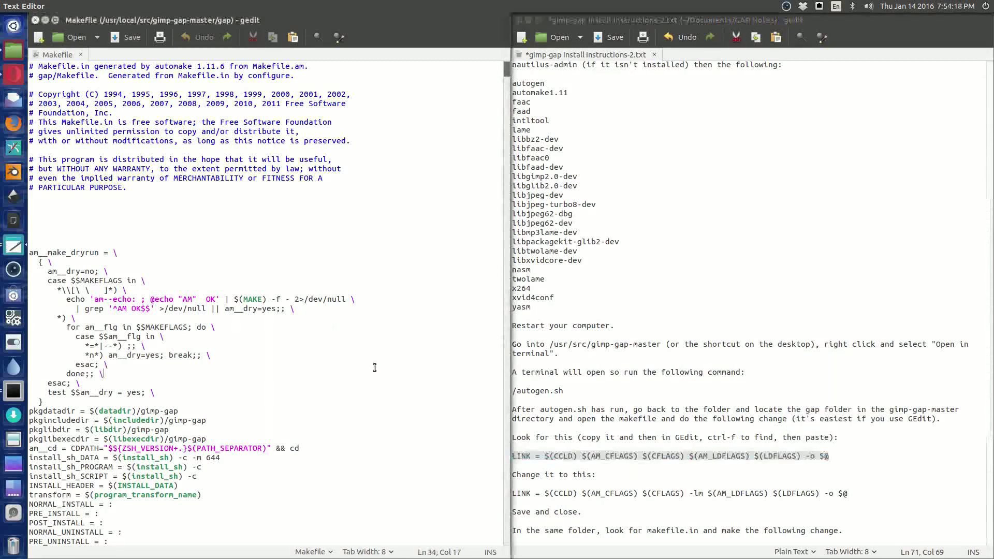
pyautogui.hotkey('ctrl', 'f')
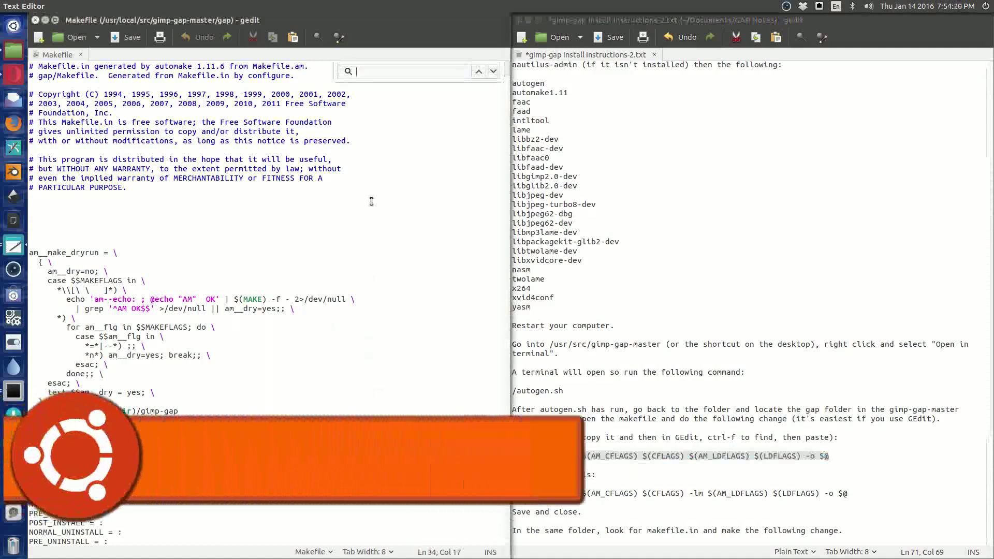
pyautogui.hotkey('ctrl', 'v')
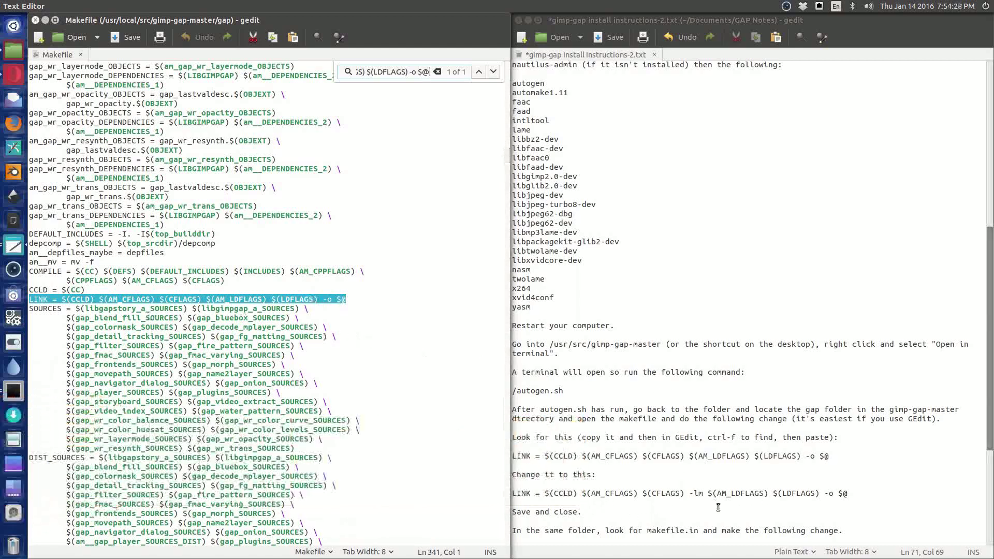
# Replace the Makefile's LINK line with the -lm version, then save and close it.
pyautogui.click(581, 510)
pyautogui.moveTo(513, 492); pyautogui.dragTo(860, 489)
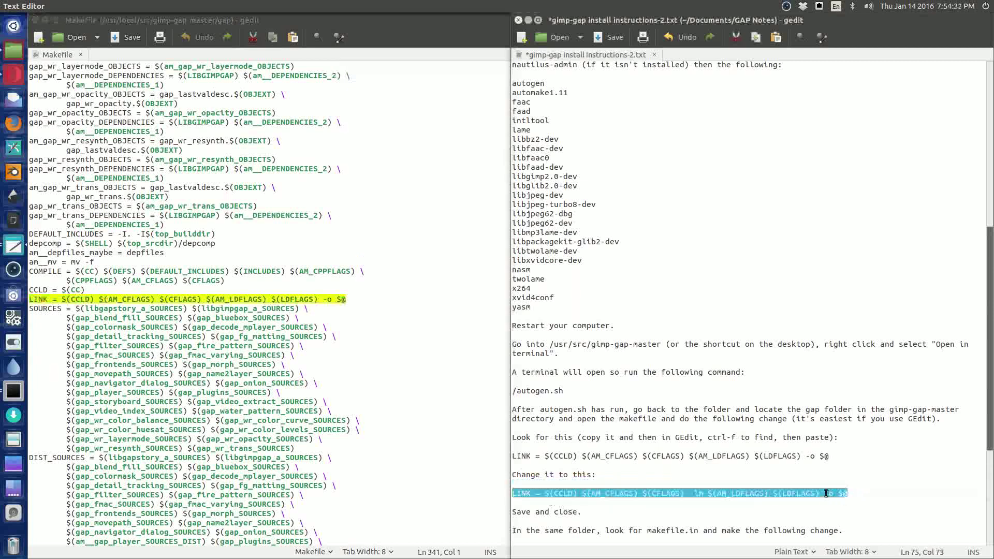
pyautogui.rightClick(852, 498)
pyautogui.click(845, 433)
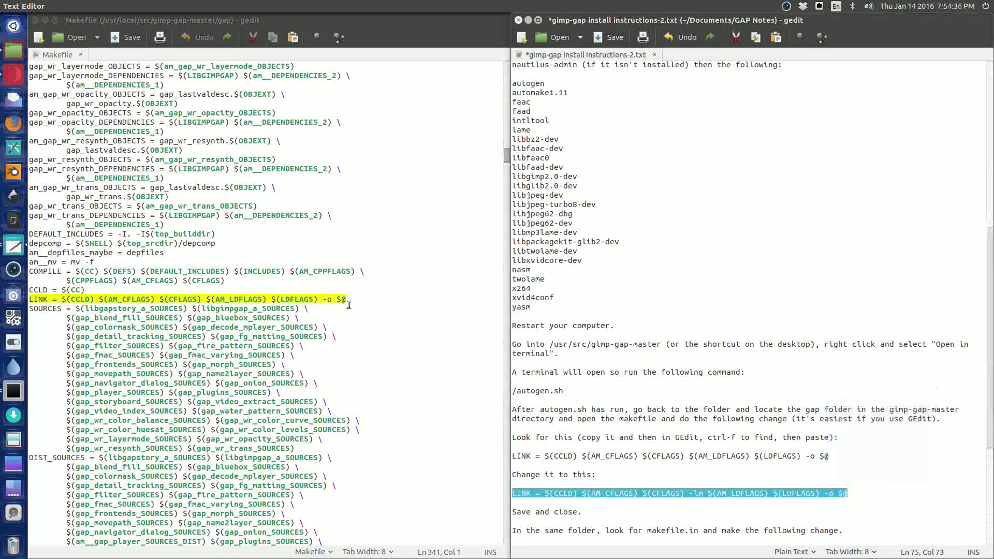
pyautogui.moveTo(345, 299); pyautogui.dragTo(29, 299)
pyautogui.rightClick(85, 300)
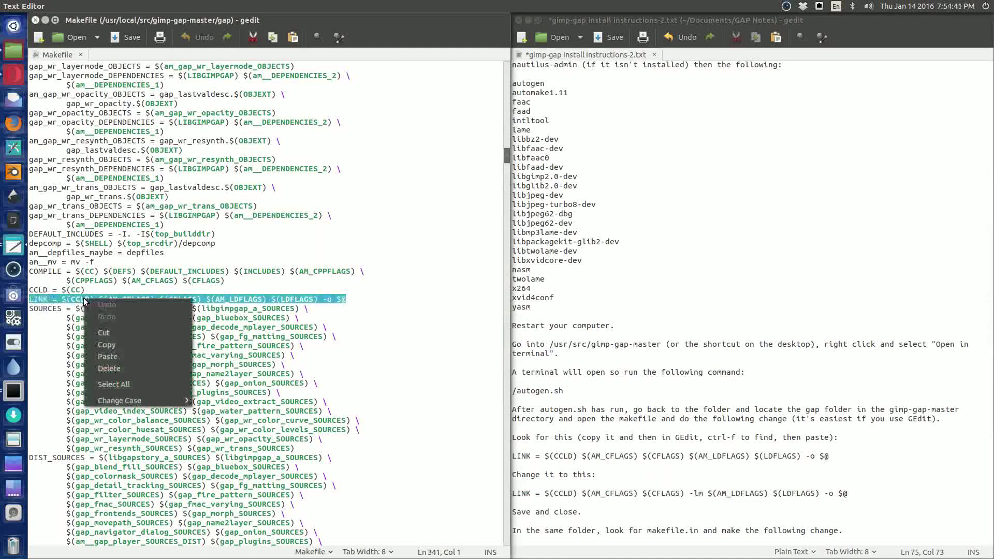
pyautogui.click(106, 356)
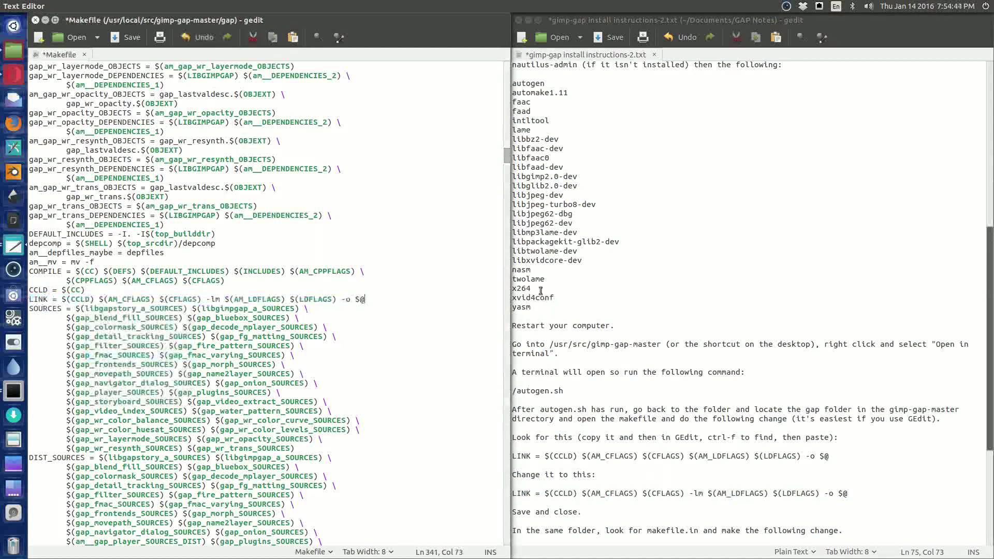
pyautogui.click(132, 37)
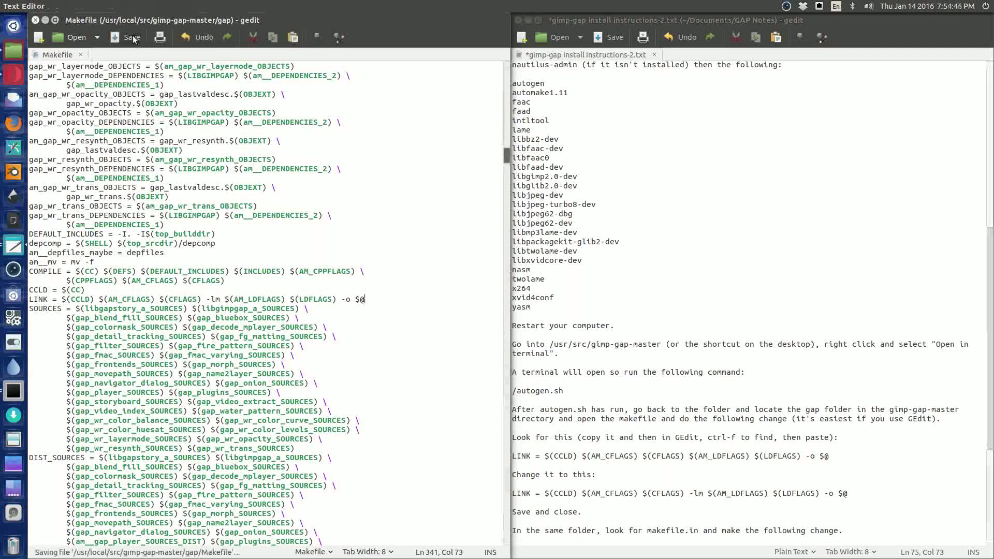
pyautogui.click(35, 19)
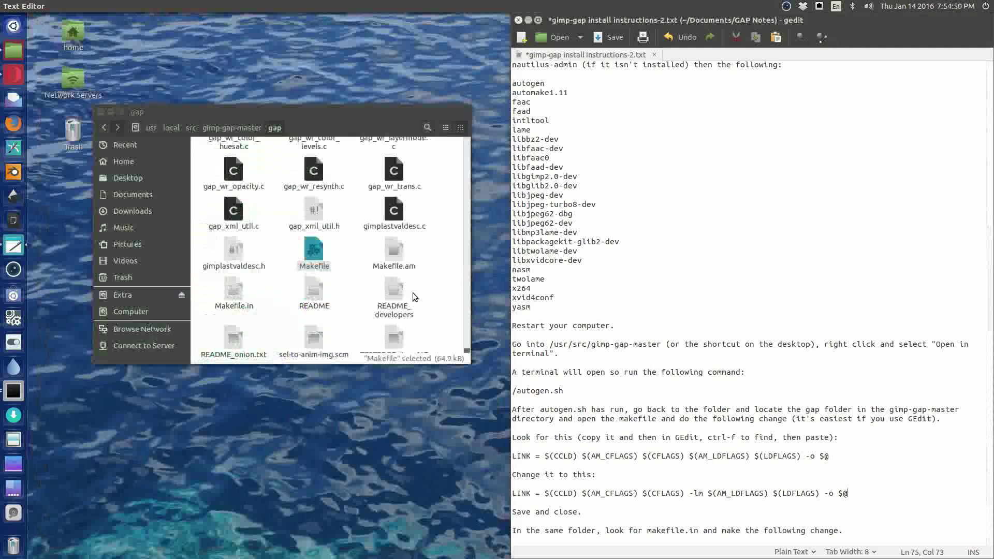
# Open Makefile.in in gedit and search it for the copied GIMP_LIBS line.
pyautogui.scroll(-5, 774, 461)
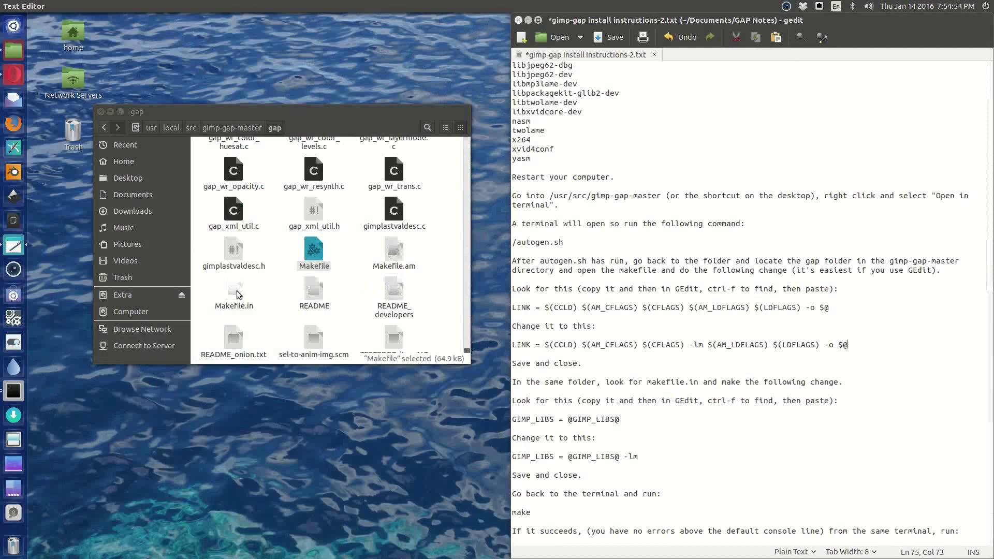
pyautogui.doubleClick(233, 293)
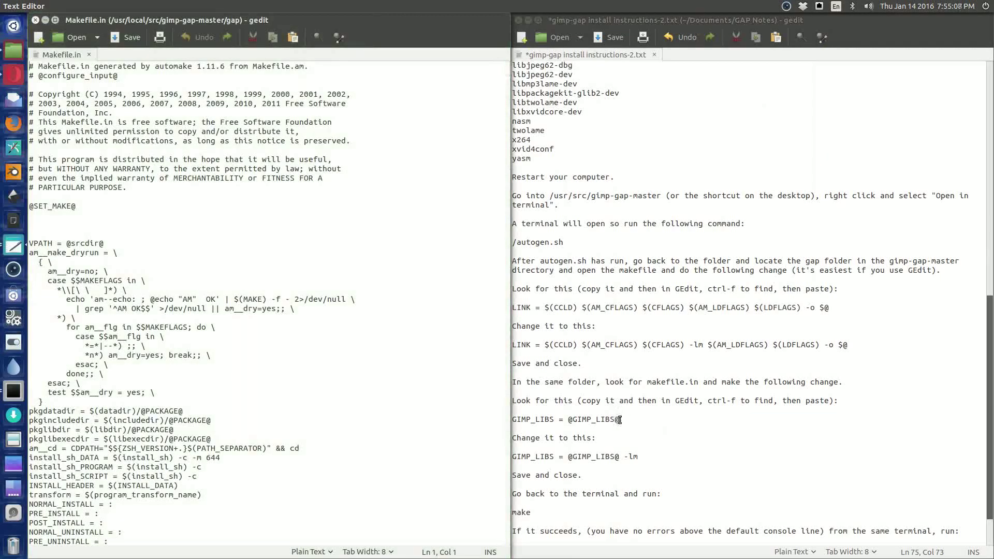
pyautogui.moveTo(619, 419); pyautogui.dragTo(512, 419)
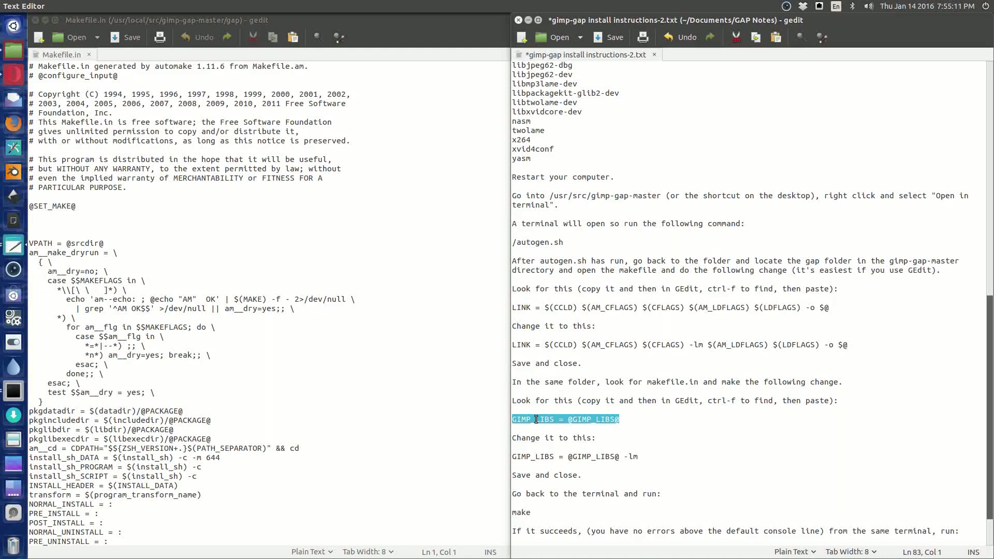
pyautogui.rightClick(535, 420)
pyautogui.click(560, 454)
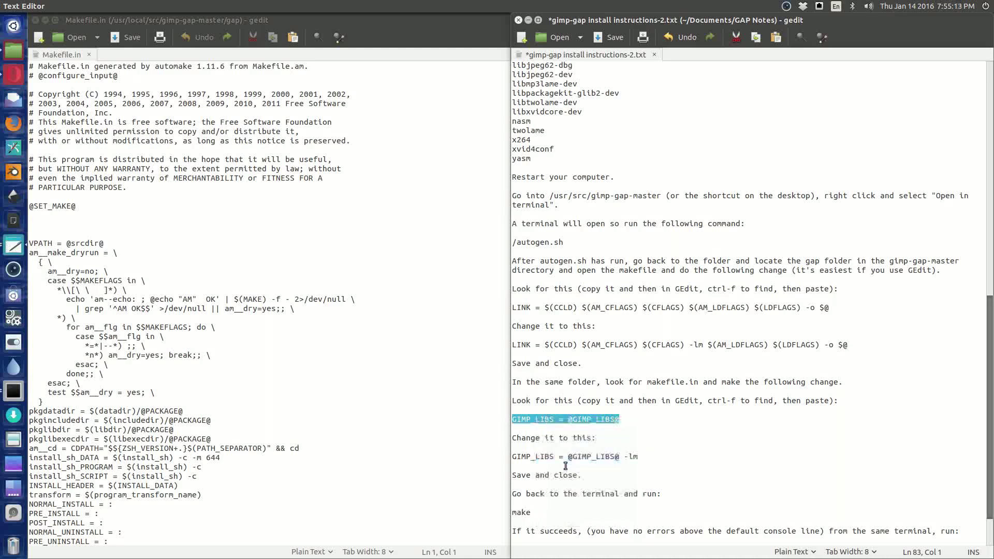
pyautogui.click(402, 364)
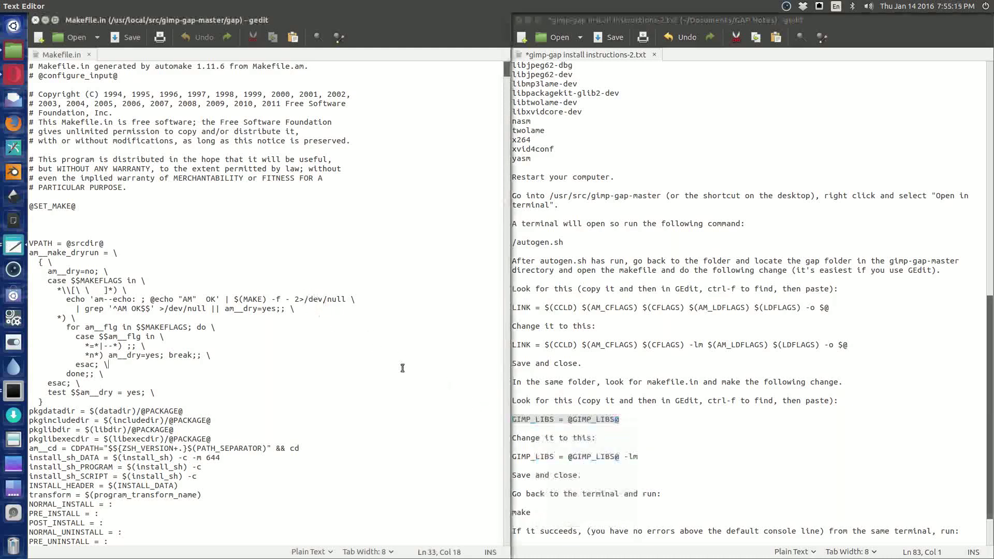
pyautogui.hotkey('ctrl', 'f')
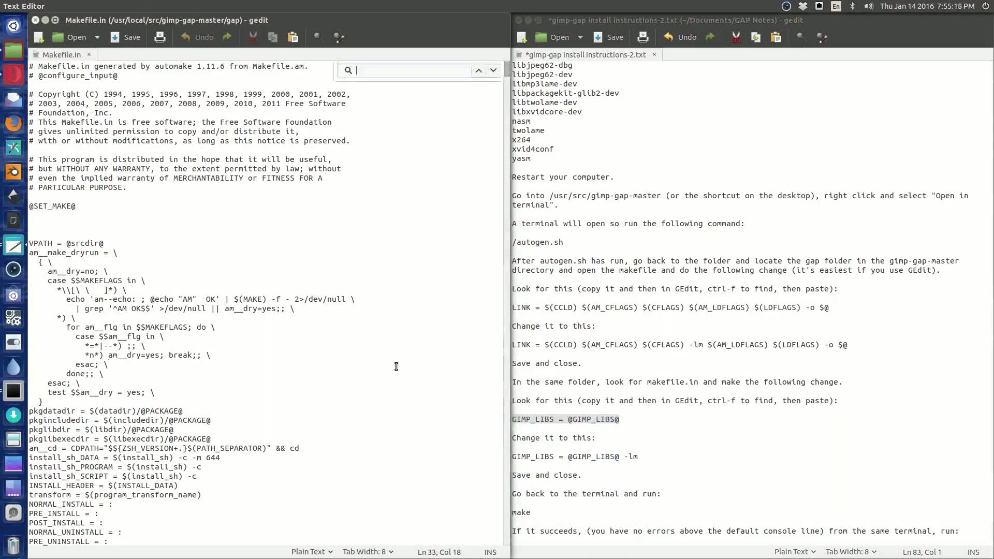
pyautogui.rightClick(376, 72)
pyautogui.click(406, 150)
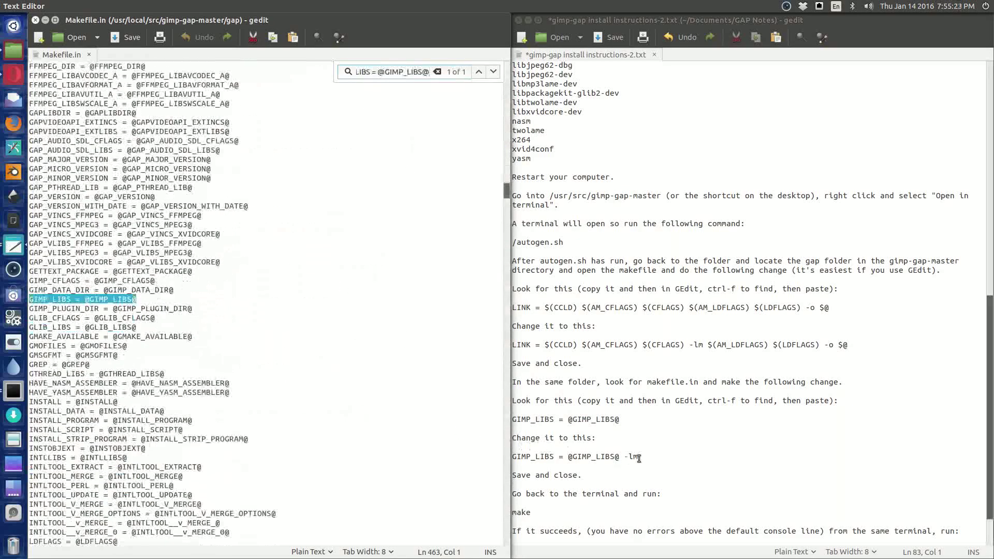
pyautogui.moveTo(638, 457); pyautogui.dragTo(628, 456)
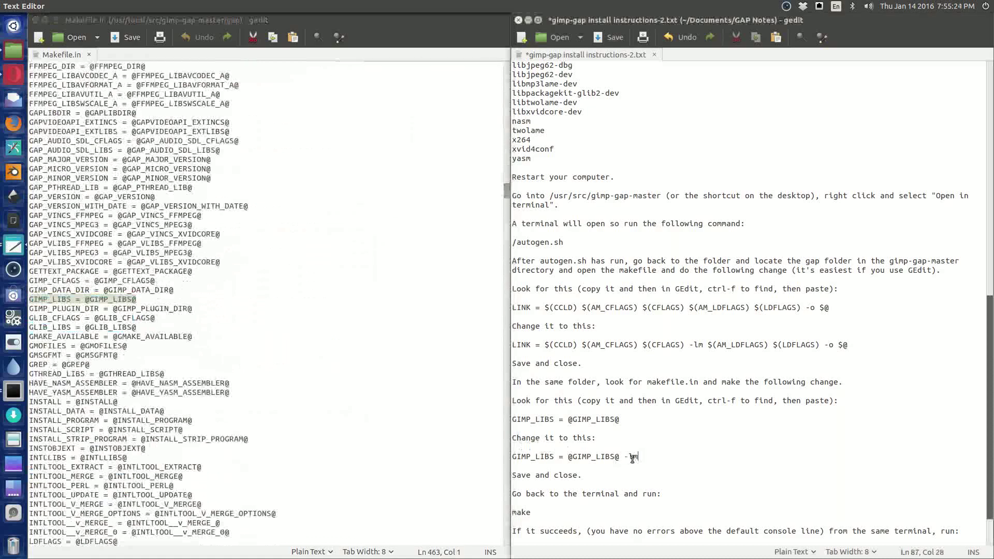
pyautogui.click(146, 299)
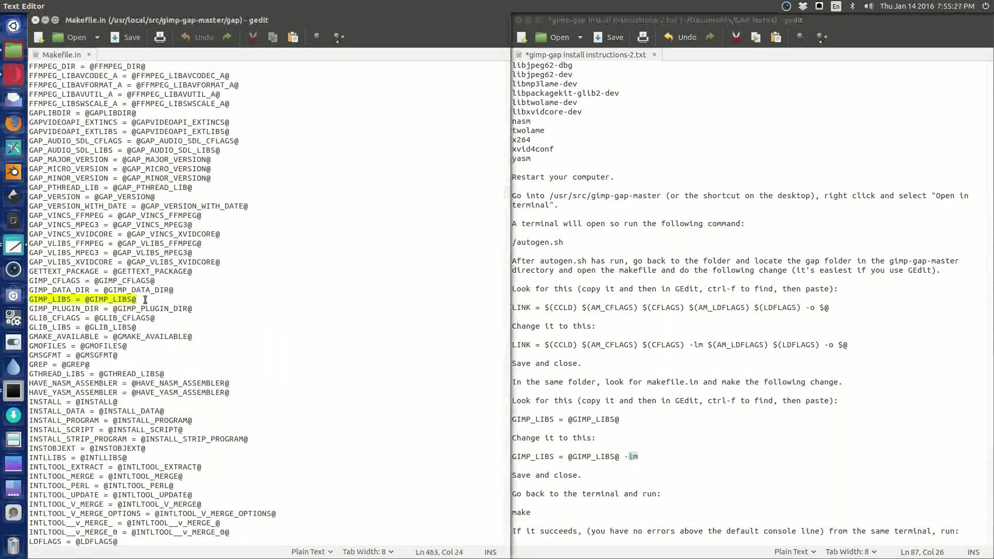
pyautogui.write('-lm')
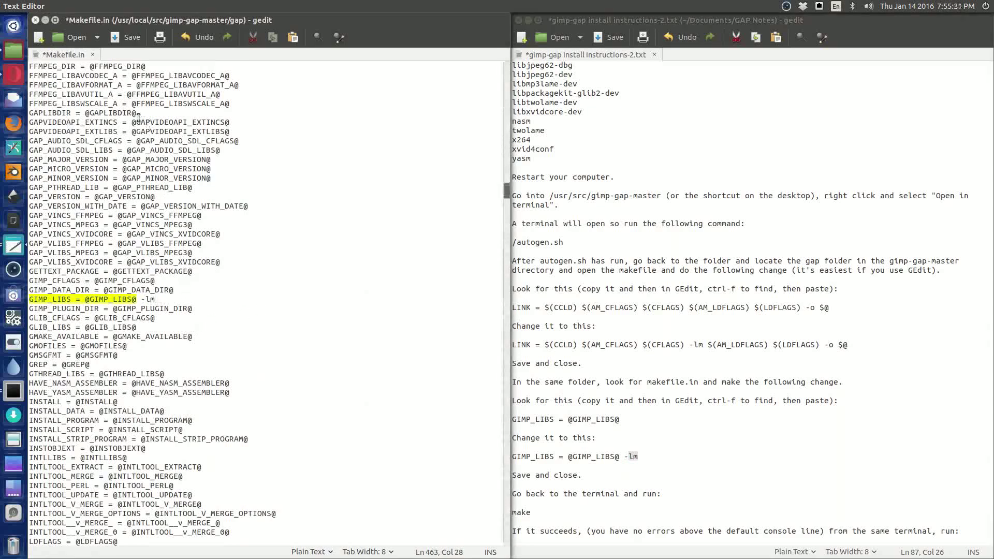
pyautogui.click(127, 39)
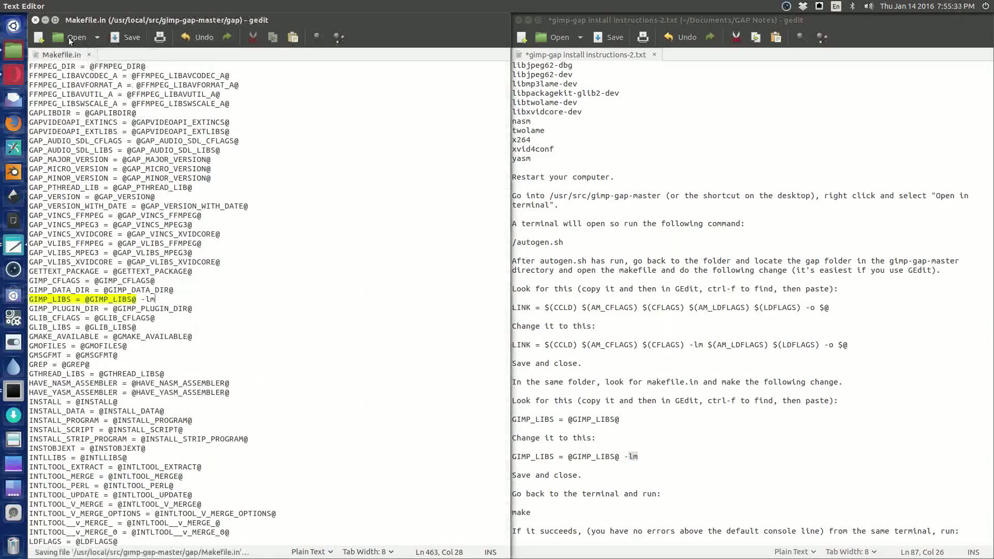
pyautogui.click(36, 20)
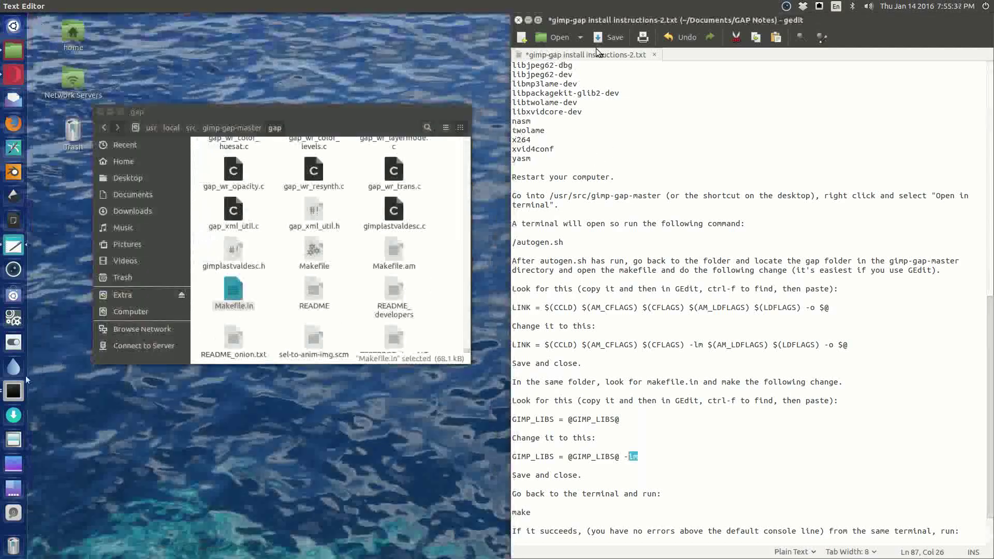
# Build gimp-gap-master by running make in the terminal.
pyautogui.click(14, 392)
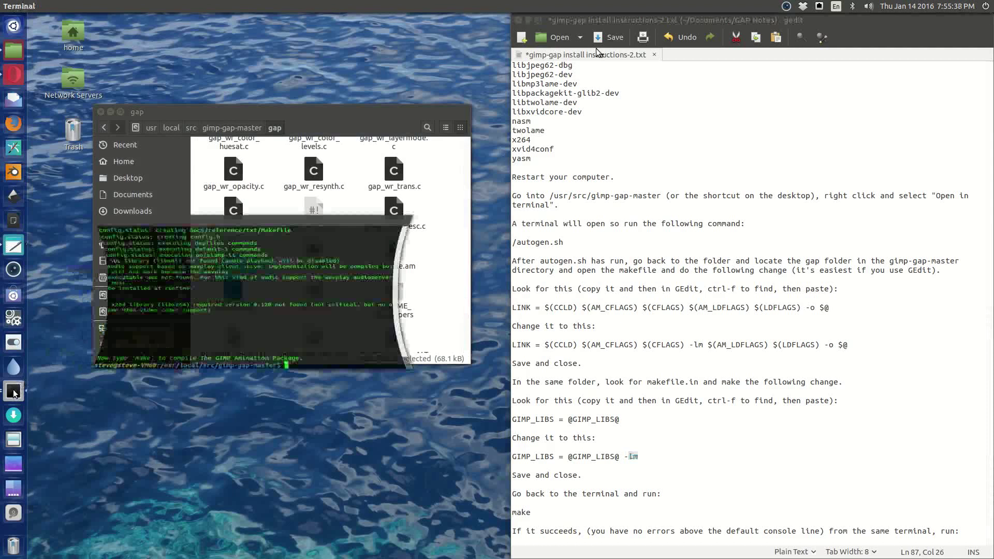
pyautogui.write('make')
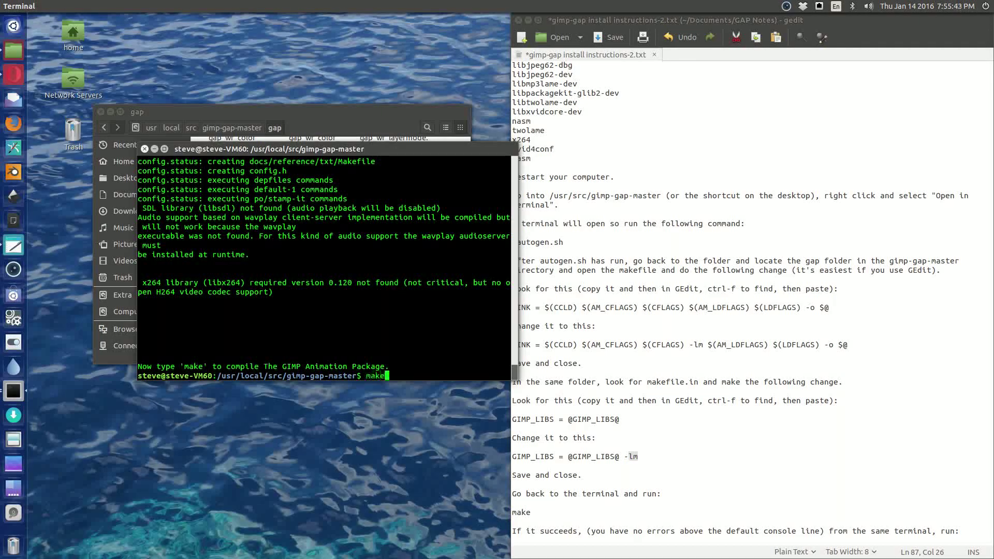
pyautogui.press('Return')
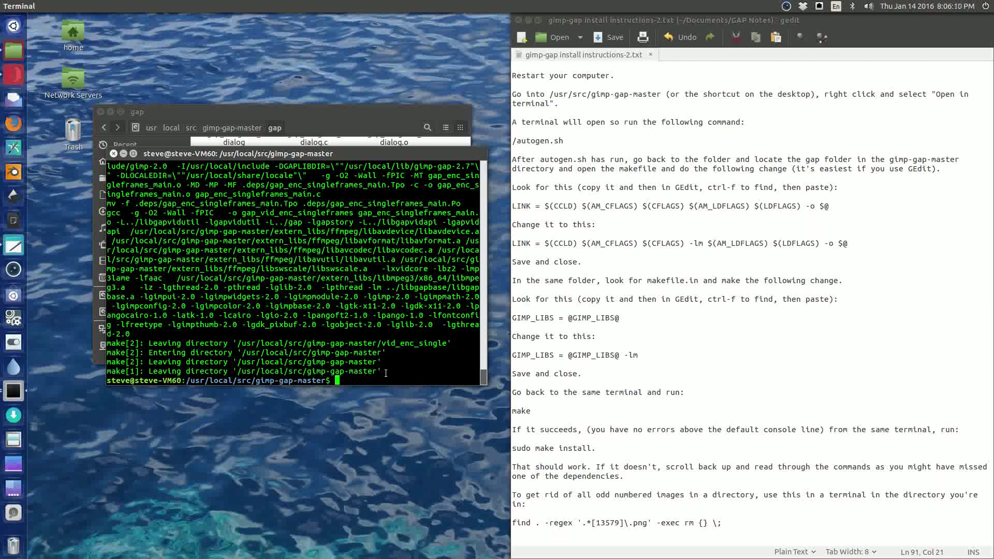
# Run 'sudo make install' and enter the account password to install the plug-ins.
pyautogui.scroll(10, 386, 373)
pyautogui.scroll(-10, 385, 372)
pyautogui.write('sudo make install')
pyautogui.press('Return')
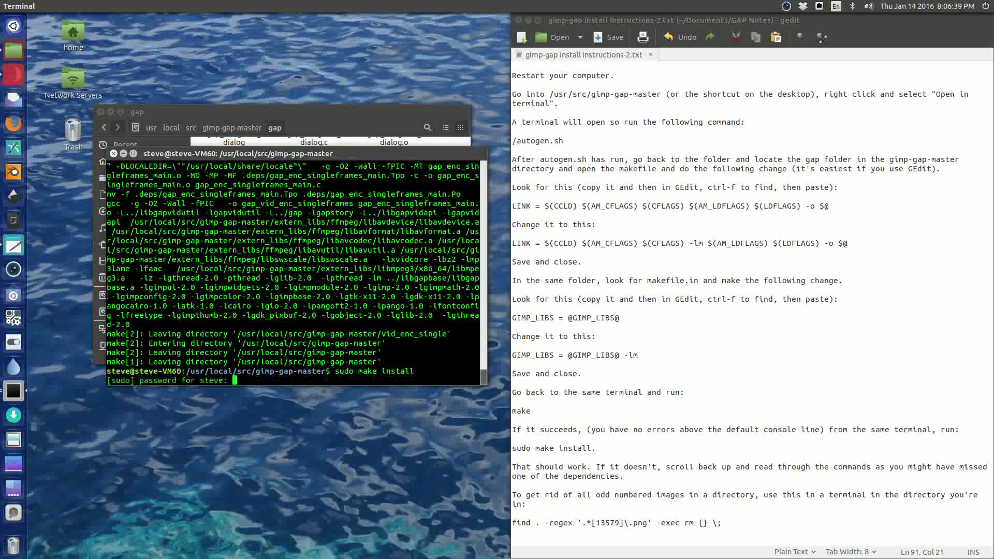
pyautogui.press('Return')
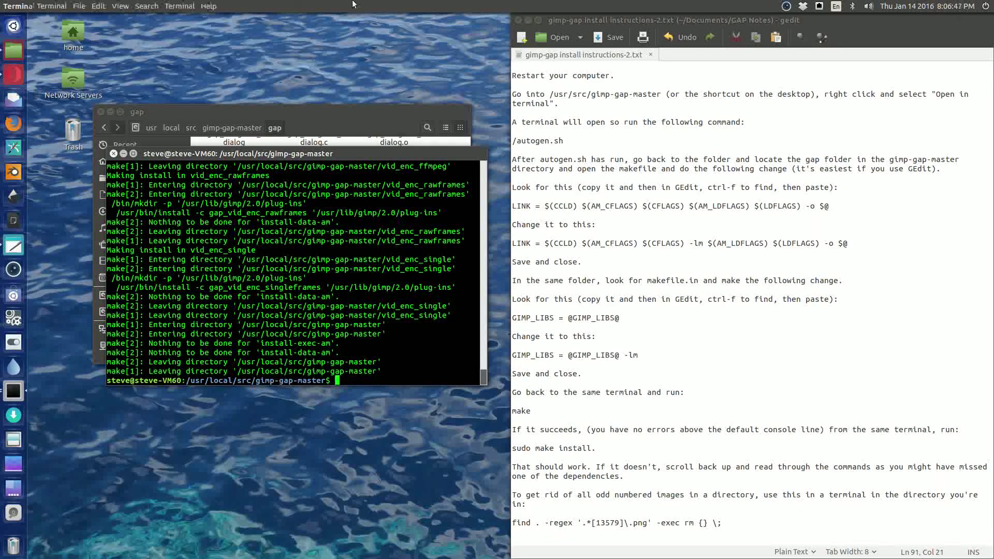
# Move the terminal, file manager and text editor aside and launch GIMP.
pyautogui.click(122, 153)
pyautogui.click(109, 112)
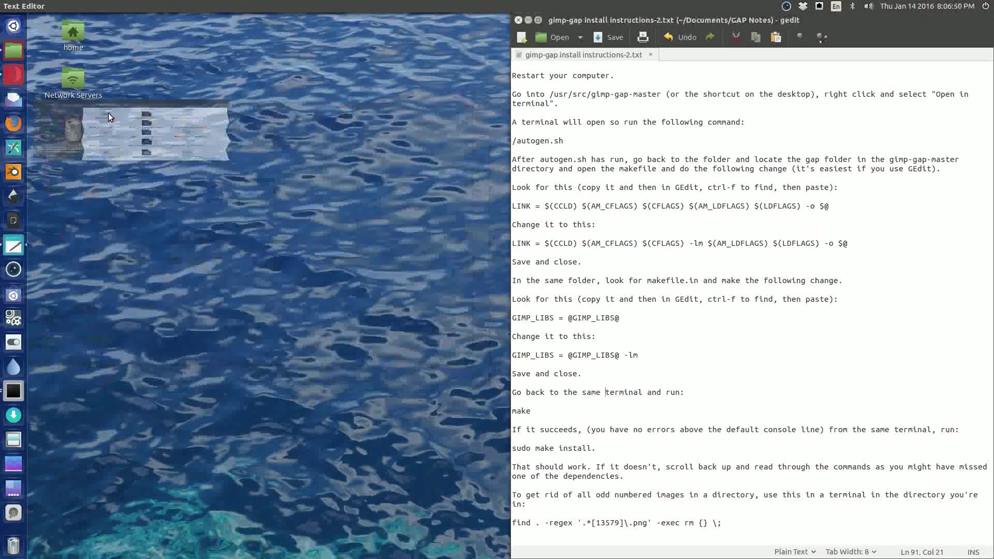
pyautogui.click(528, 20)
pyautogui.click(14, 148)
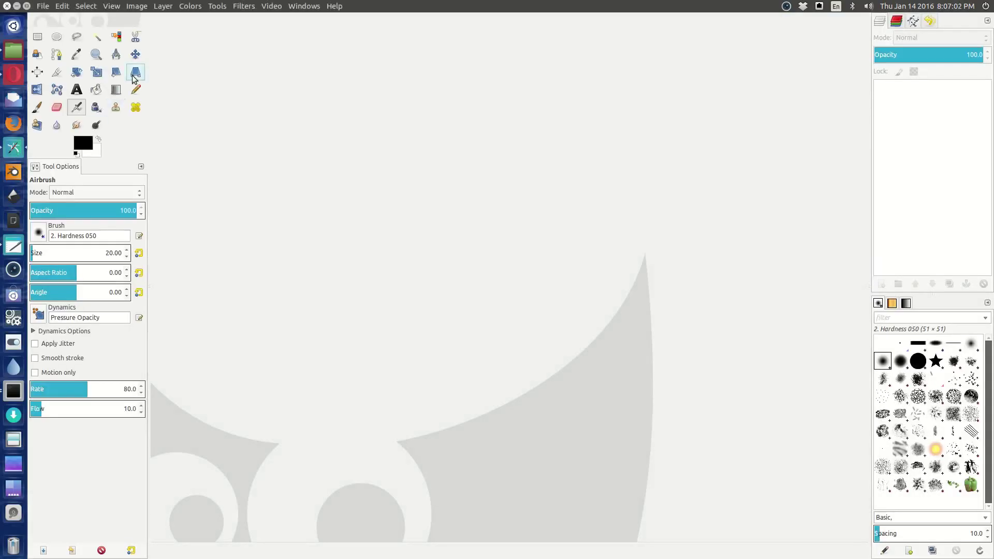
# Open Video > Split Video into Frames > Extract Videorange and choose Videos/Big Buck Bunny.mp4.
pyautogui.click(272, 6)
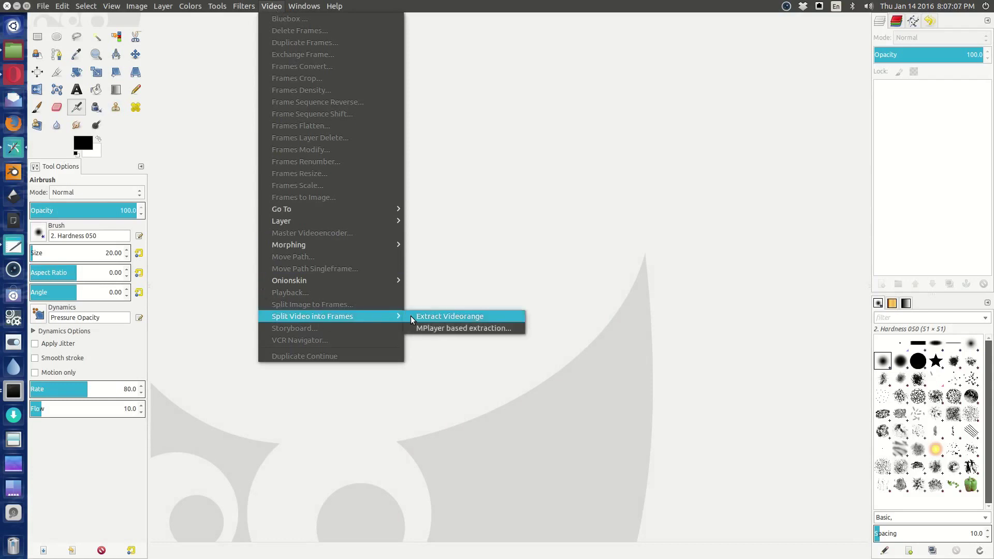
pyautogui.click(412, 315)
pyautogui.moveTo(209, 261); pyautogui.dragTo(387, 82)
pyautogui.click(529, 112)
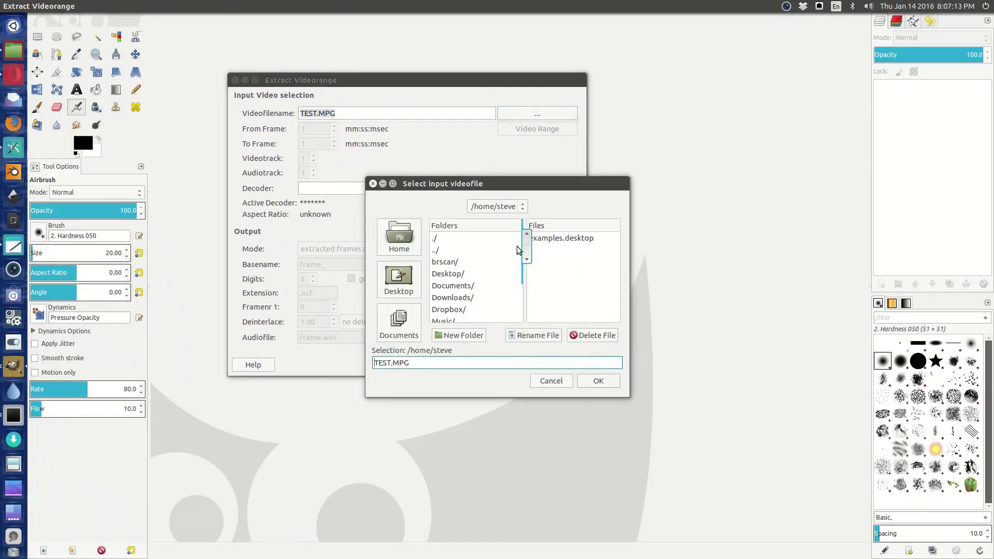
pyautogui.moveTo(522, 246); pyautogui.dragTo(526, 299)
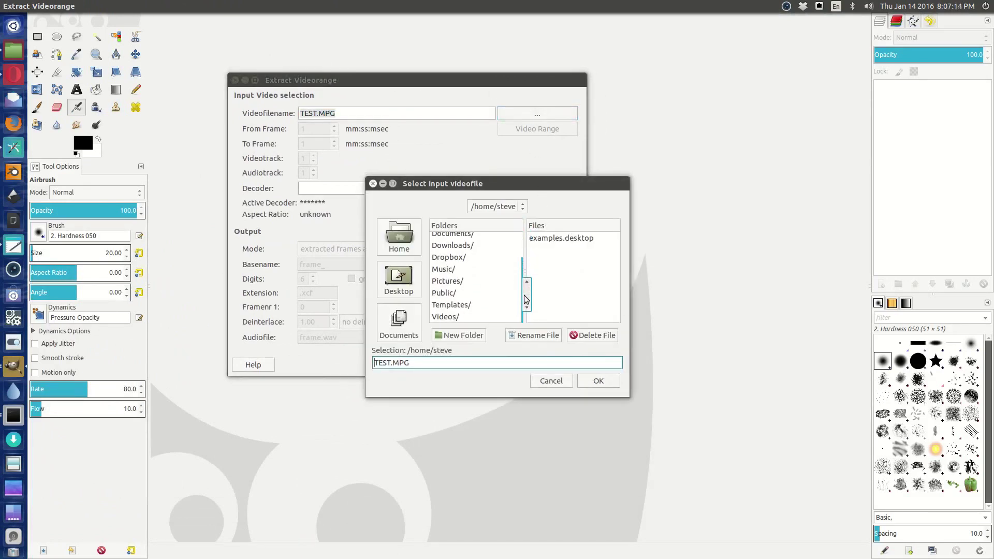
pyautogui.doubleClick(451, 317)
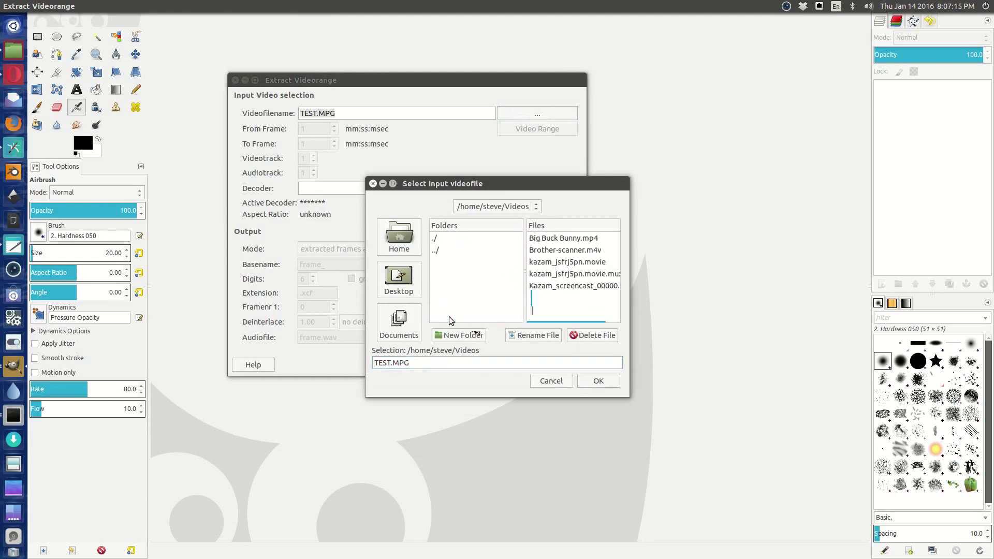
pyautogui.click(540, 242)
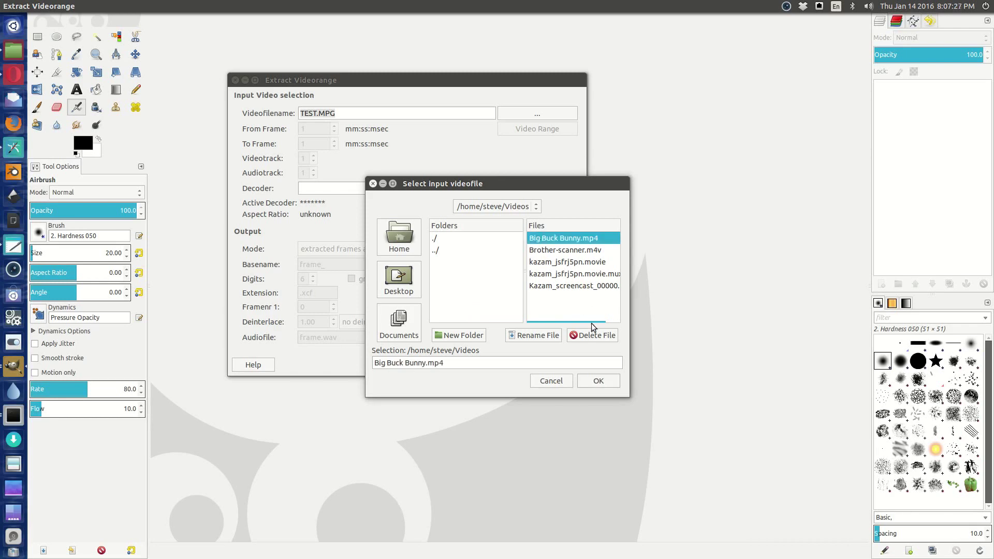
pyautogui.click(597, 381)
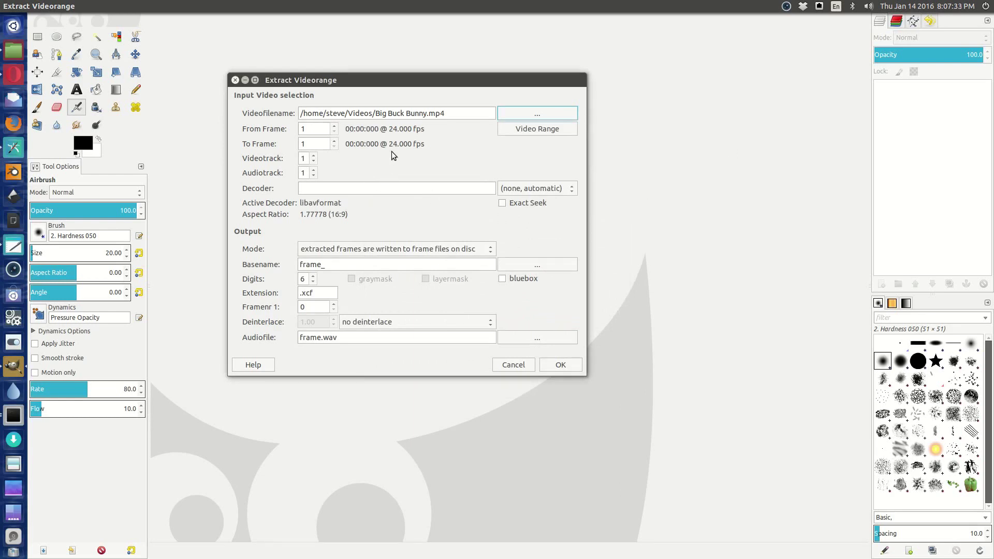
# Show the Video Range preview for Big Buck Bunny.mp4 and confirm creating its video index.
pyautogui.moveTo(477, 80); pyautogui.dragTo(415, 82)
pyautogui.click(451, 130)
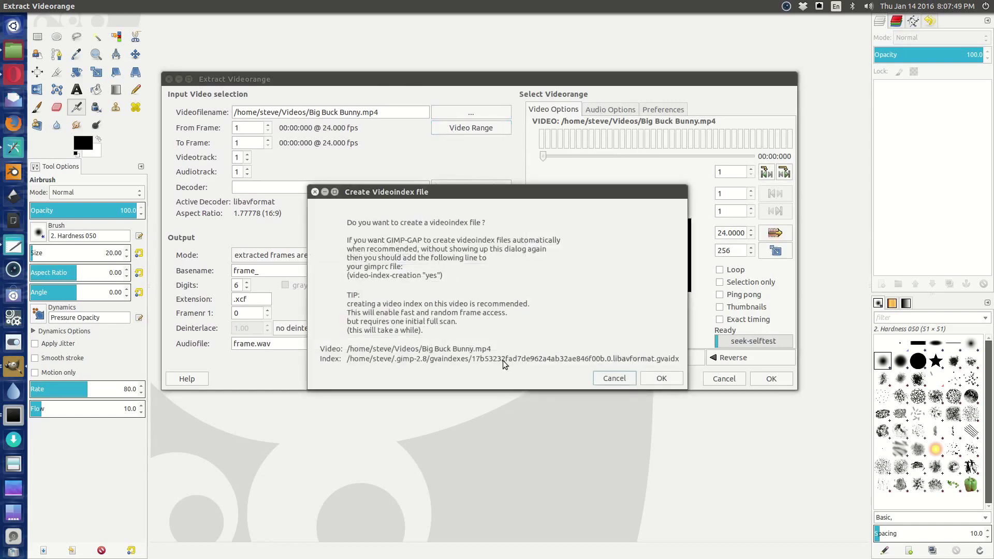
pyautogui.click(662, 378)
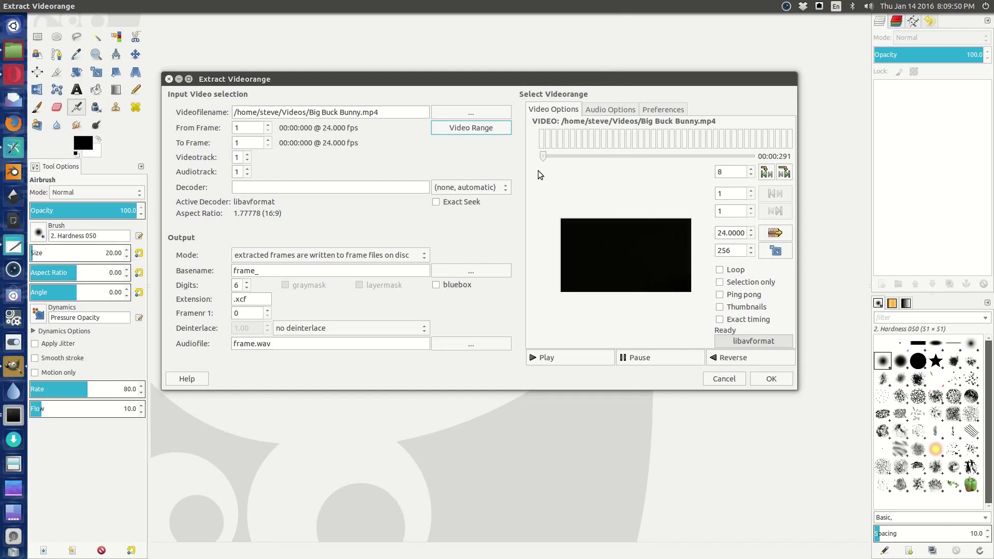
# Scrub and play the preview to frame 398, and set From Frame to 398.
pyautogui.moveTo(544, 160); pyautogui.dragTo(579, 189)
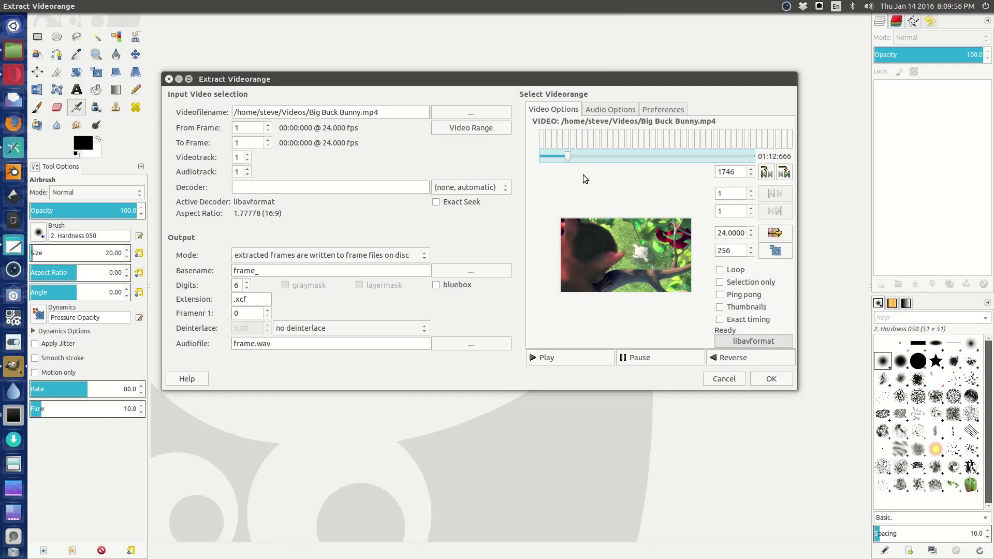
pyautogui.moveTo(571, 158); pyautogui.dragTo(613, 157)
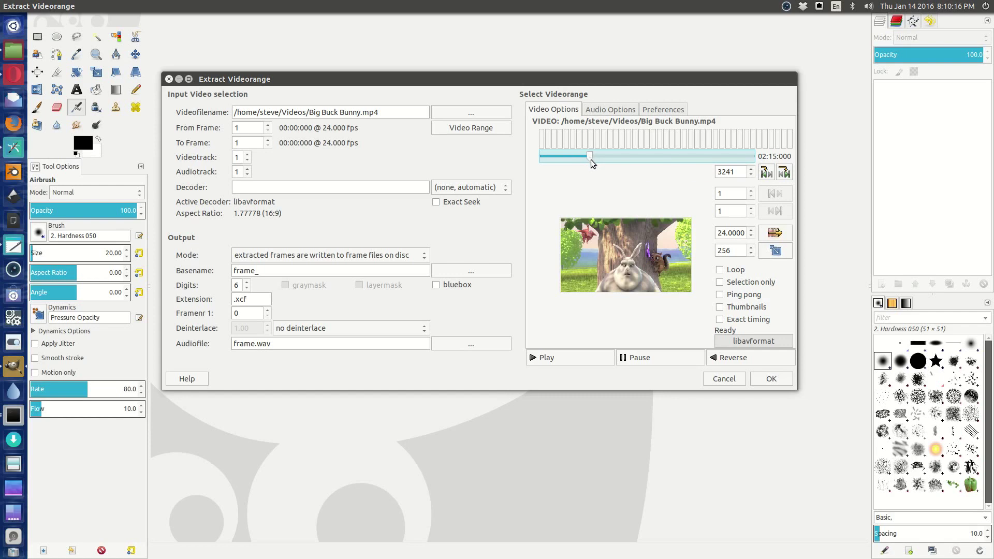
pyautogui.moveTo(589, 156); pyautogui.dragTo(577, 157)
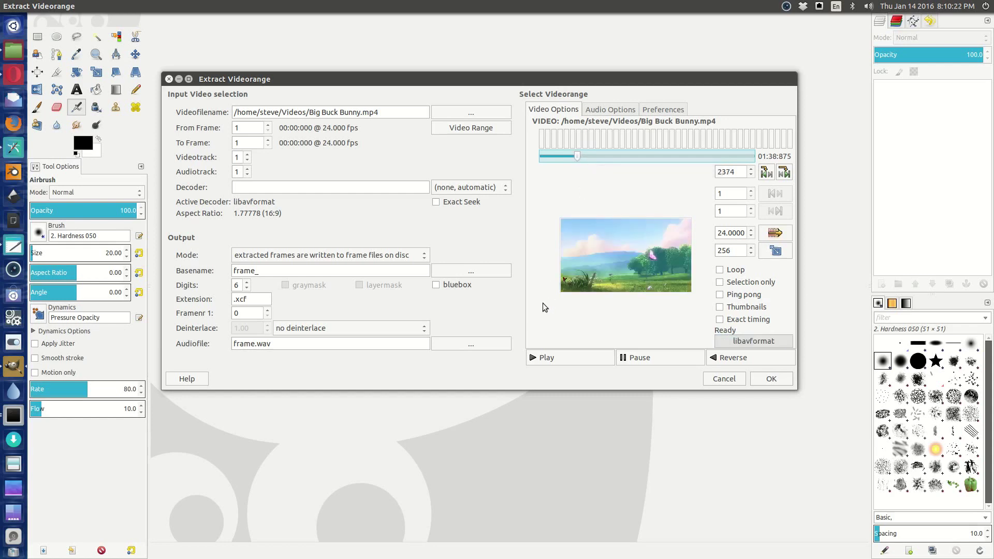
pyautogui.click(549, 357)
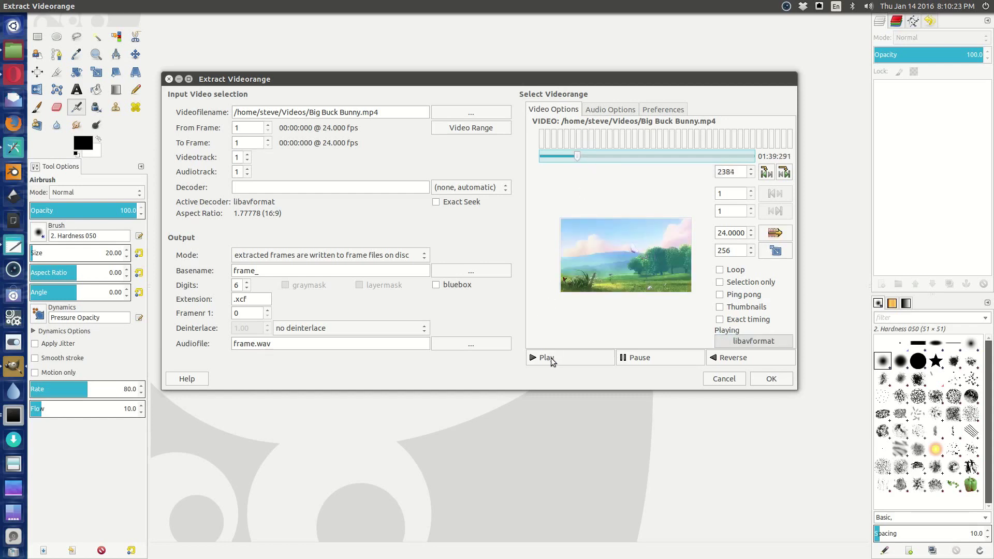
pyautogui.click(549, 160)
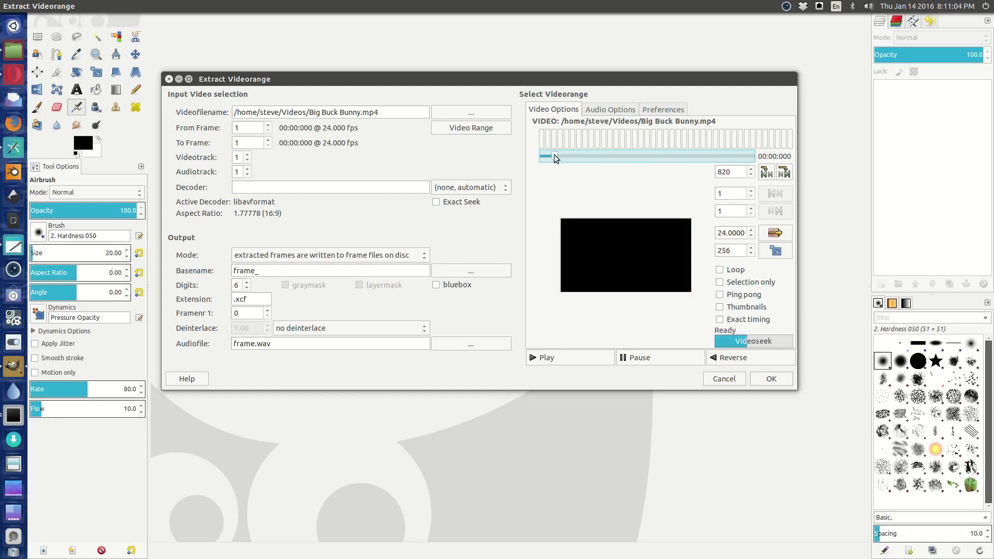
pyautogui.click(548, 159)
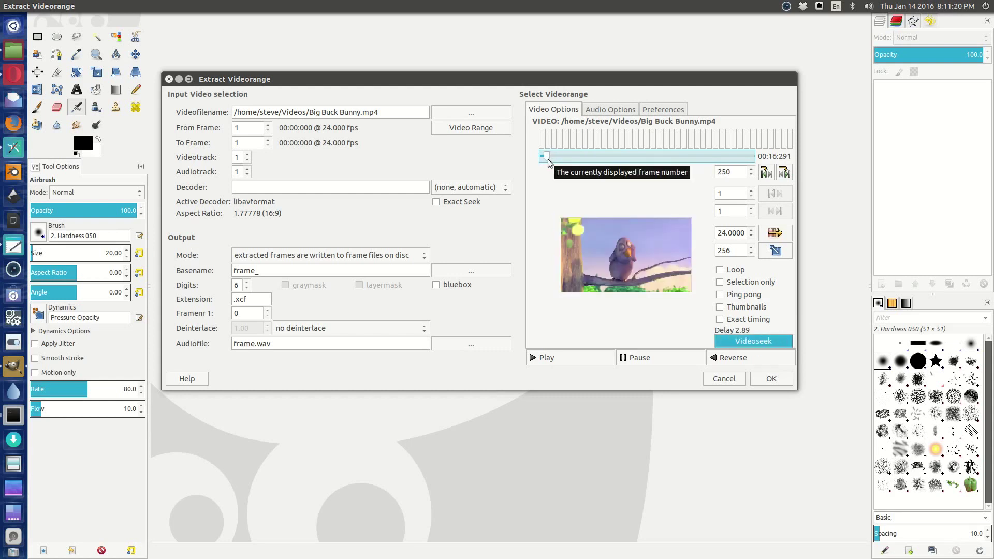
pyautogui.click(575, 359)
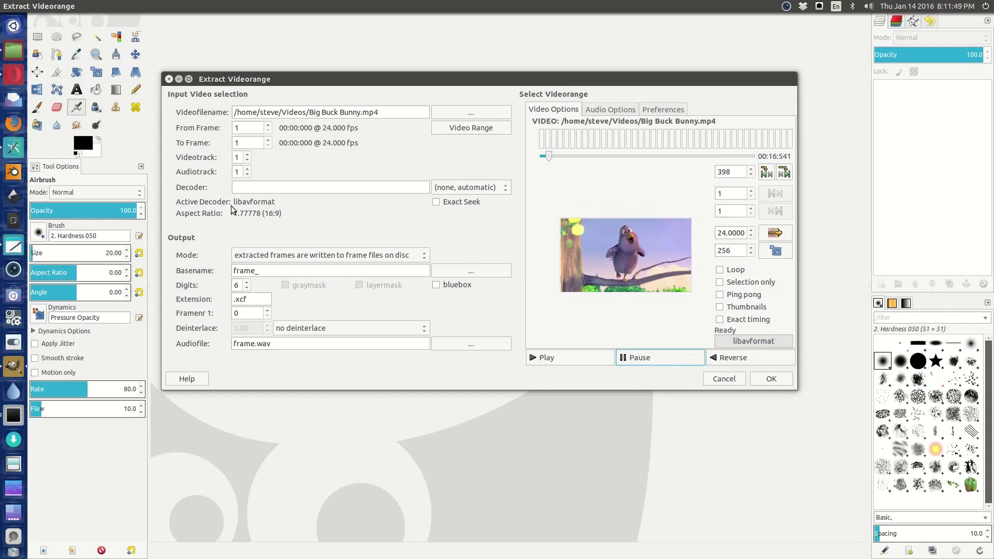
pyautogui.click(253, 133)
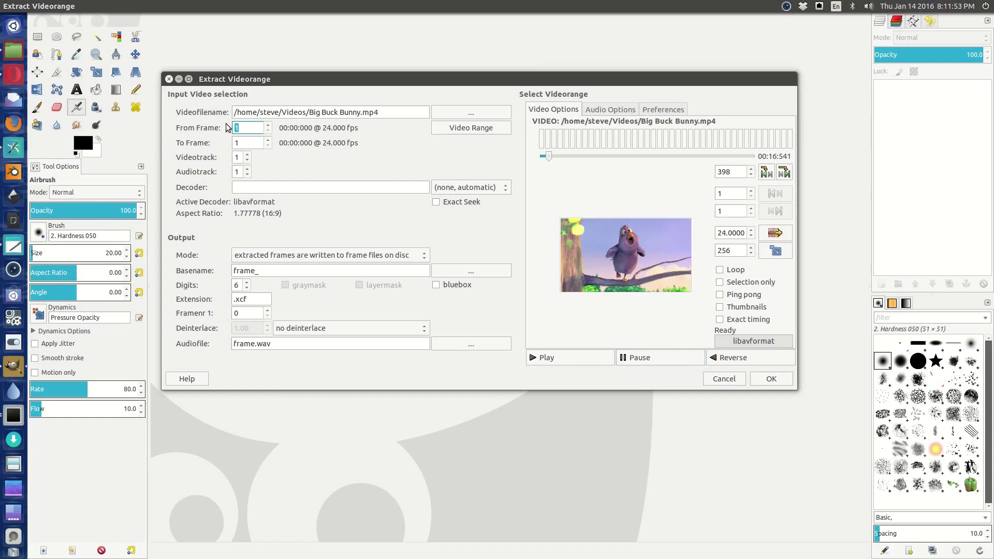
pyautogui.press('BackSpace')
pyautogui.write('398')
# Play from frame 398 to find the stopping point, and set To Frame to 498.
pyautogui.click(596, 356)
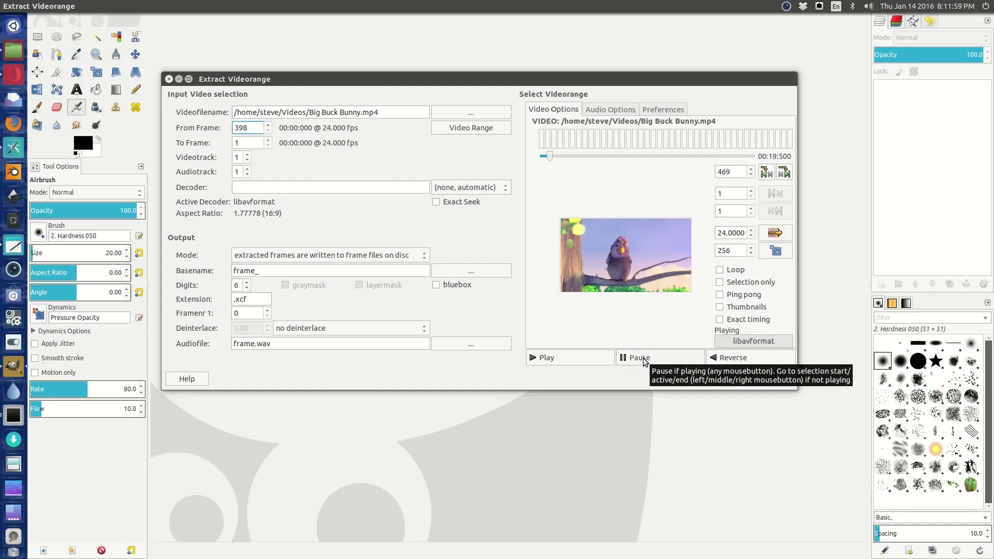
pyautogui.click(645, 361)
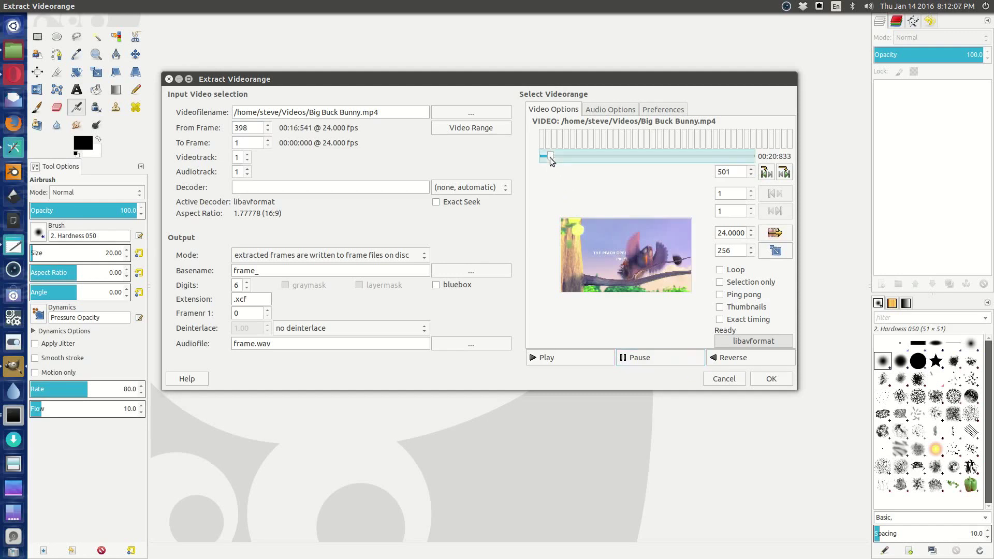
pyautogui.moveTo(550, 158); pyautogui.dragTo(548, 157)
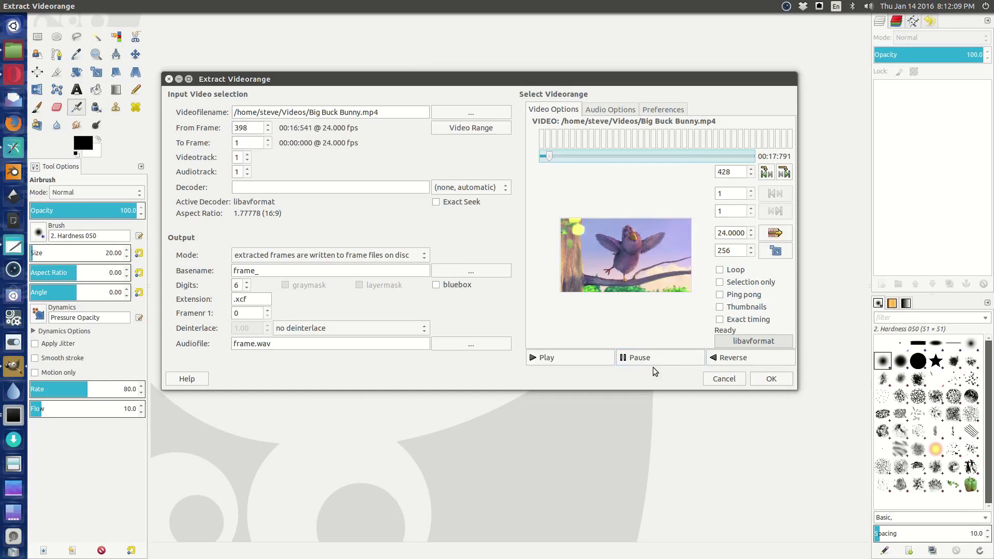
pyautogui.click(592, 356)
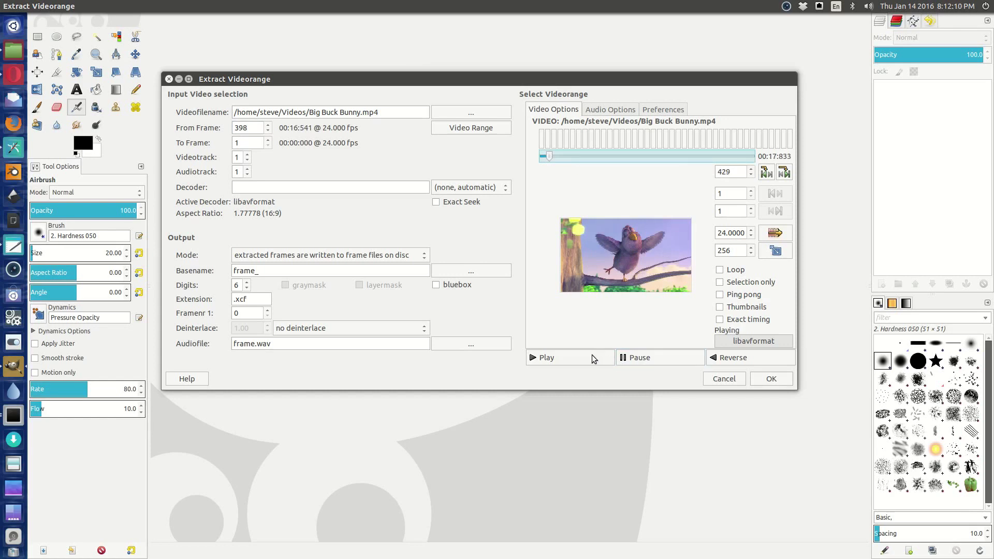
pyautogui.click(637, 359)
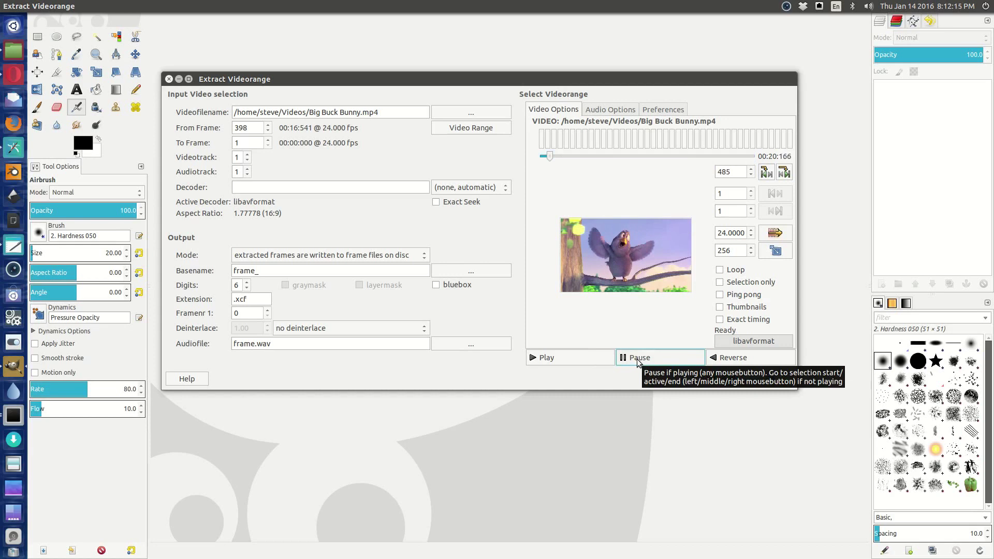
pyautogui.click(638, 362)
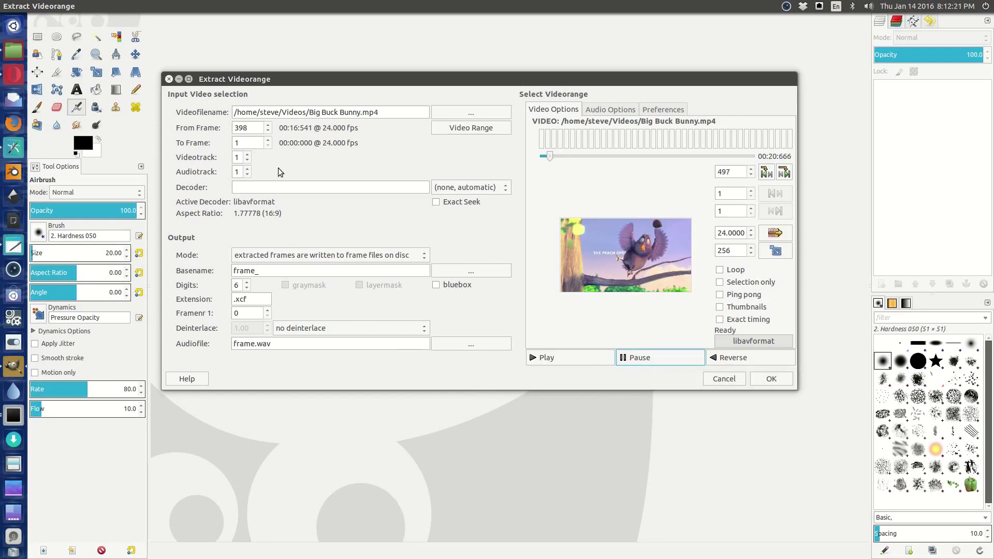
pyautogui.click(252, 143)
pyautogui.write('48')
pyautogui.press('BackSpace')
pyautogui.write('98')
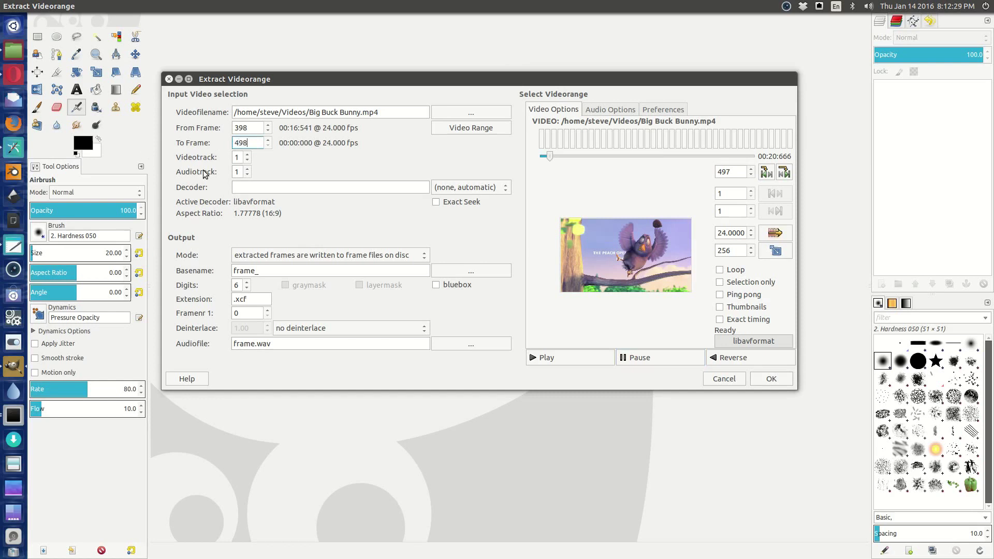
# Set Audiotrack to 0, store frames in one multilayer image, and extract frames 398–498.
pyautogui.click(247, 175)
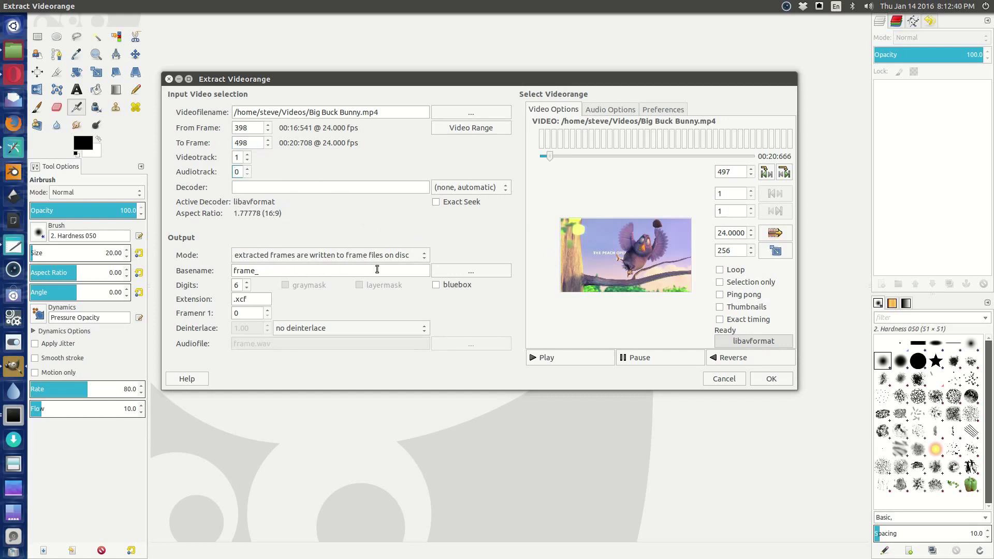
pyautogui.click(423, 263)
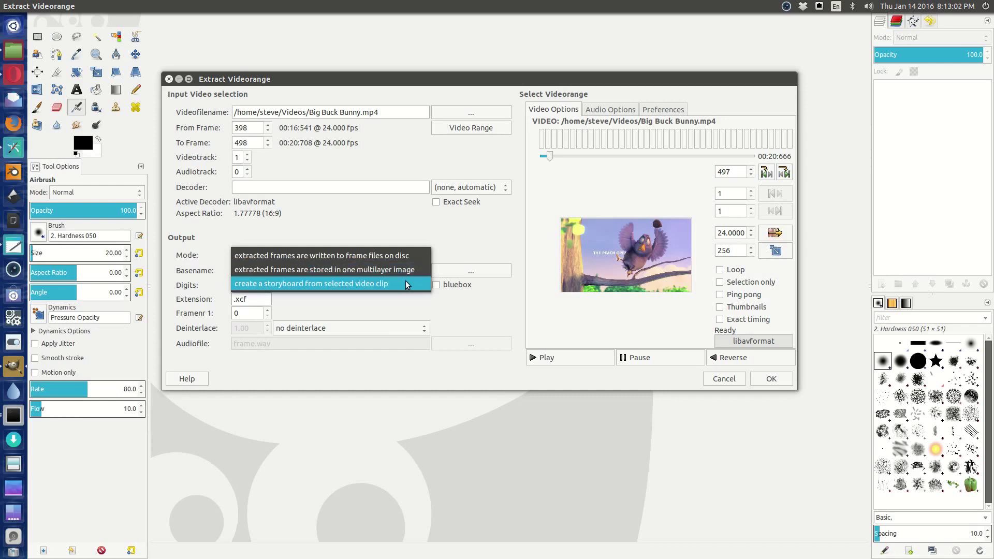
pyautogui.click(406, 270)
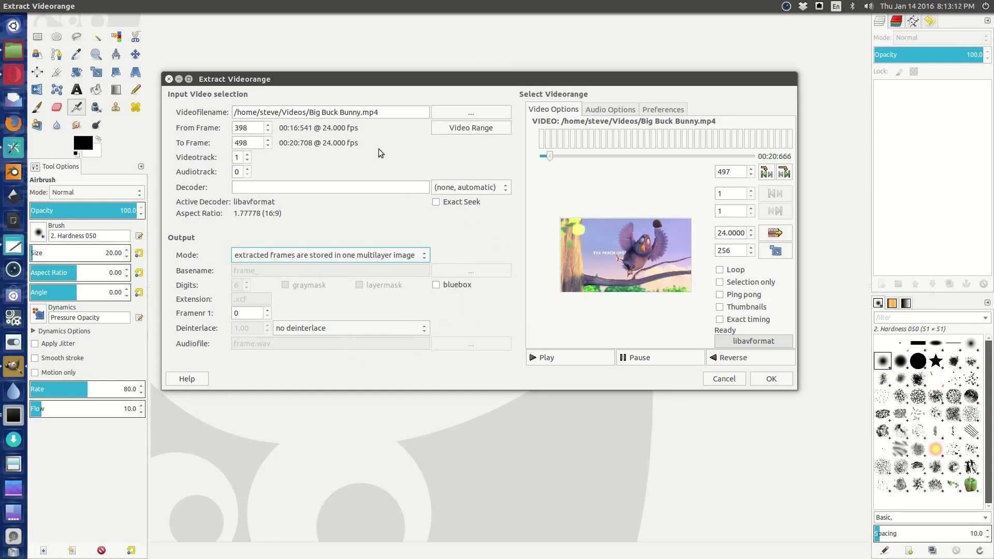
pyautogui.click(771, 379)
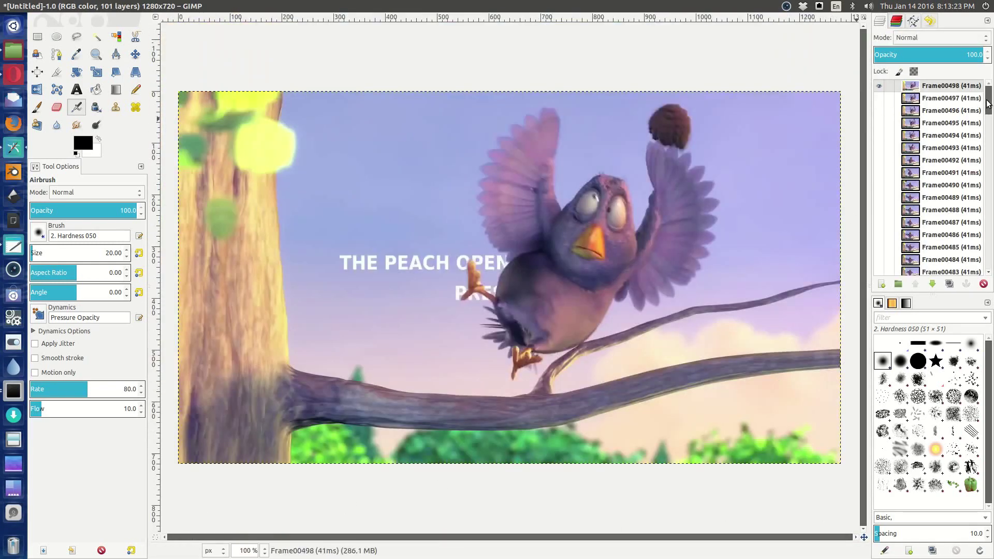
# Scale the image to width 500 px, with height following proportionally to 281 px.
pyautogui.moveTo(987, 103)
pyautogui.mouseDown()
pyautogui.moveTo(988, 228)
pyautogui.moveTo(986, 90)
pyautogui.mouseUp()
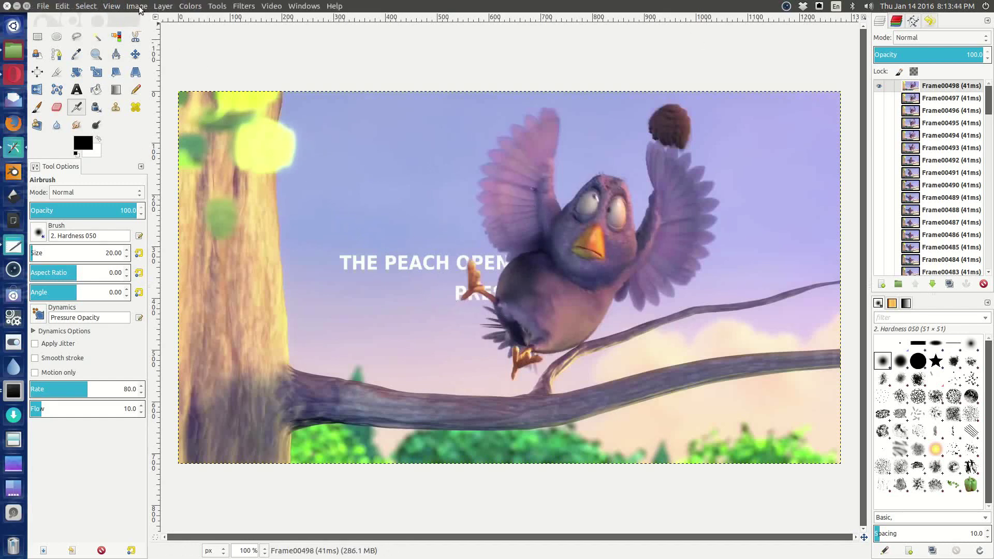
pyautogui.click(138, 6)
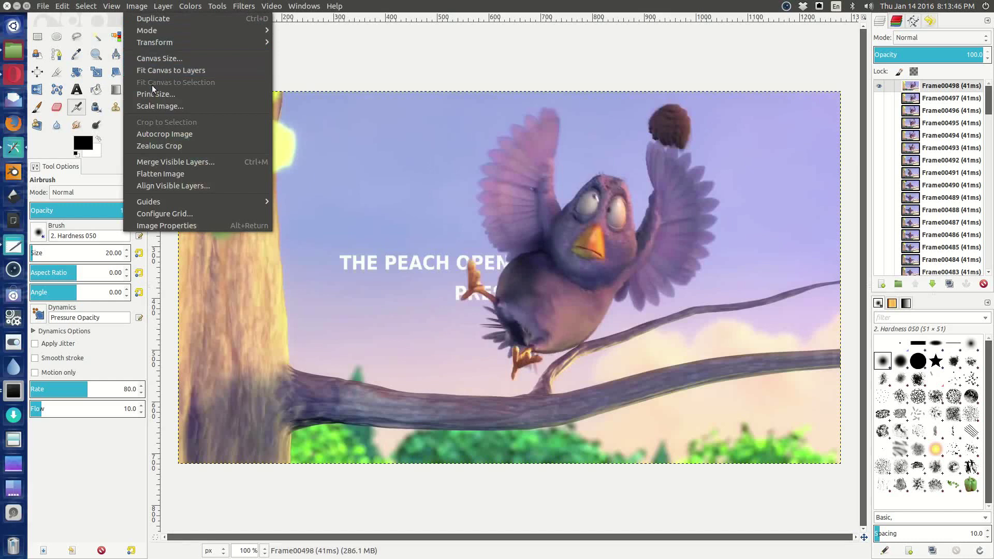
pyautogui.click(157, 105)
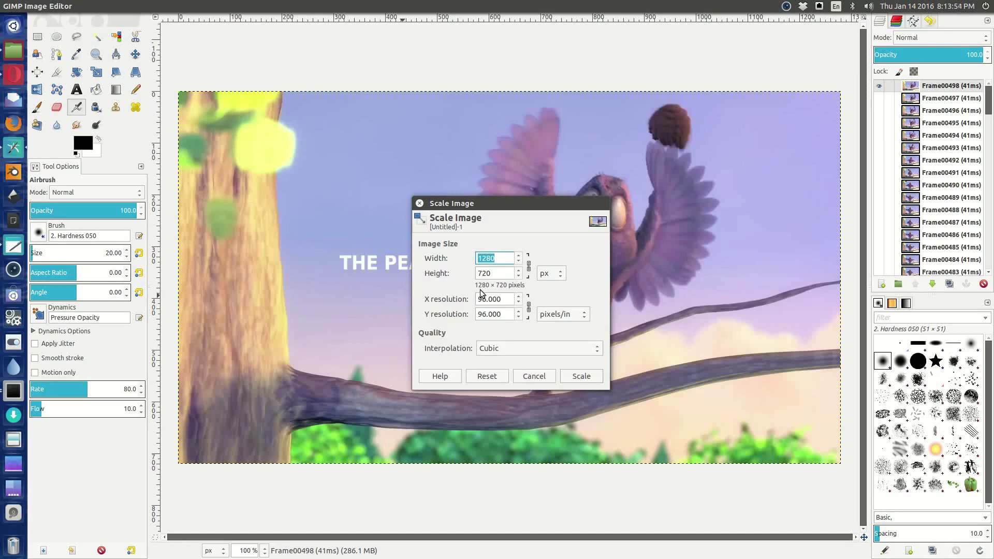
pyautogui.write('500')
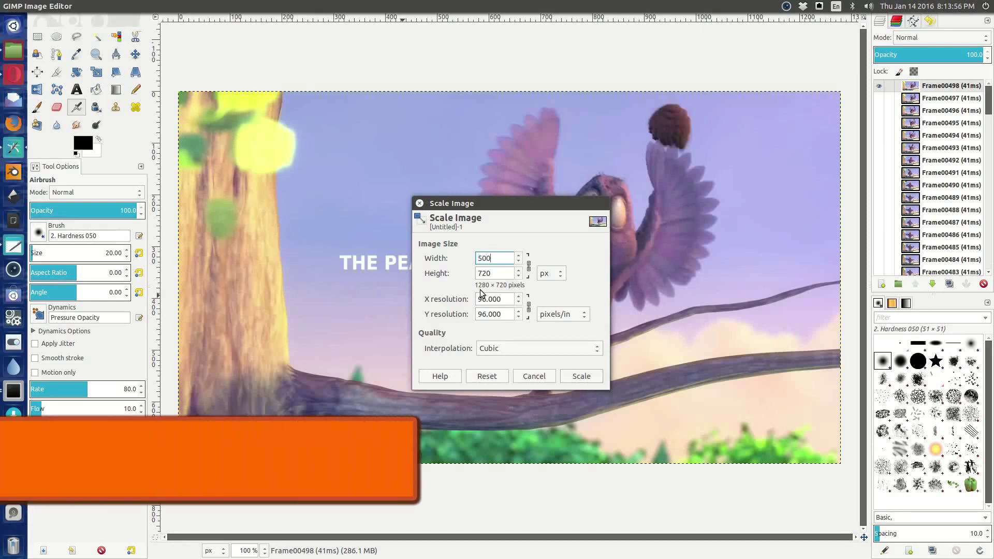
pyautogui.press('Tab')
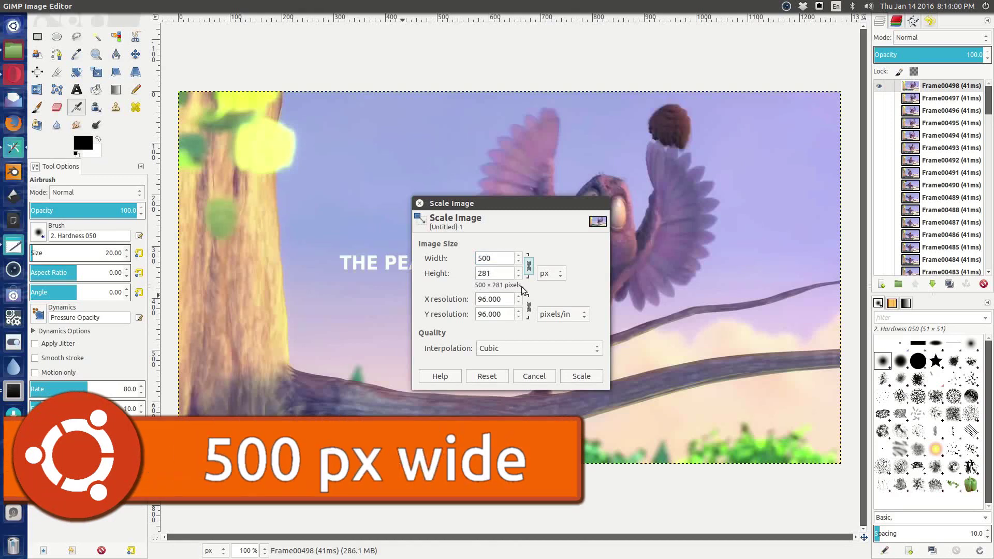
pyautogui.click(578, 381)
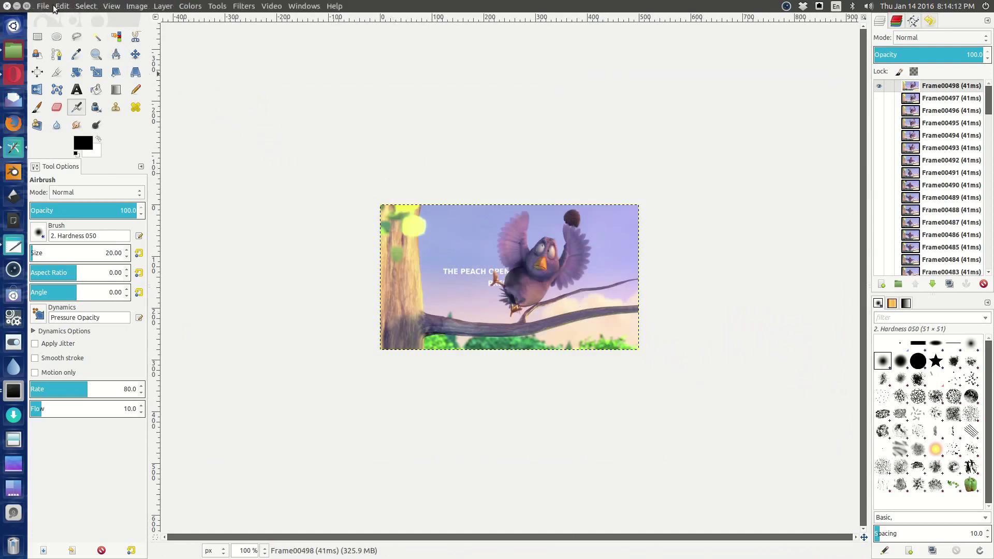
# Export the image as bbb.gif into the Pictures folder.
pyautogui.click(42, 6)
pyautogui.click(83, 157)
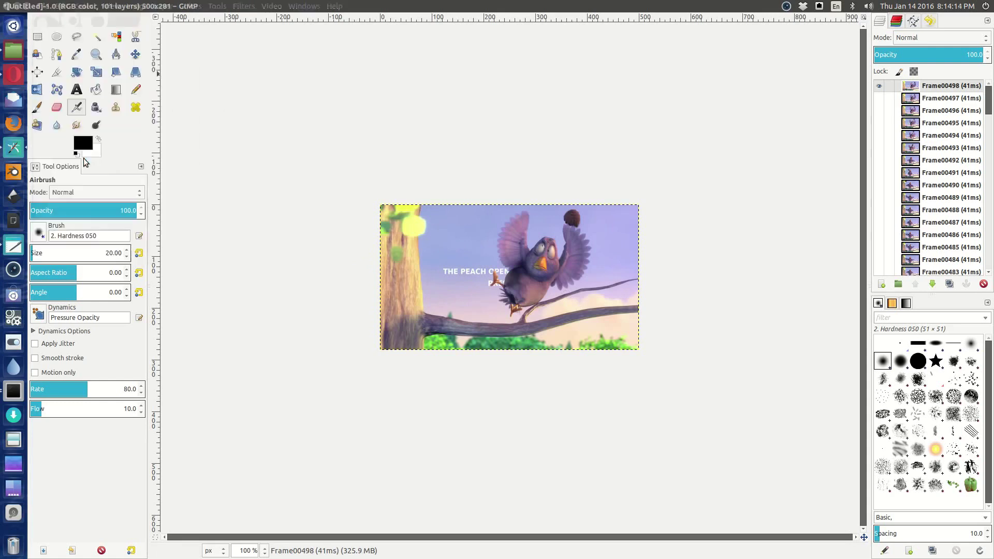
pyautogui.click(155, 43)
pyautogui.tripleClick(143, 39)
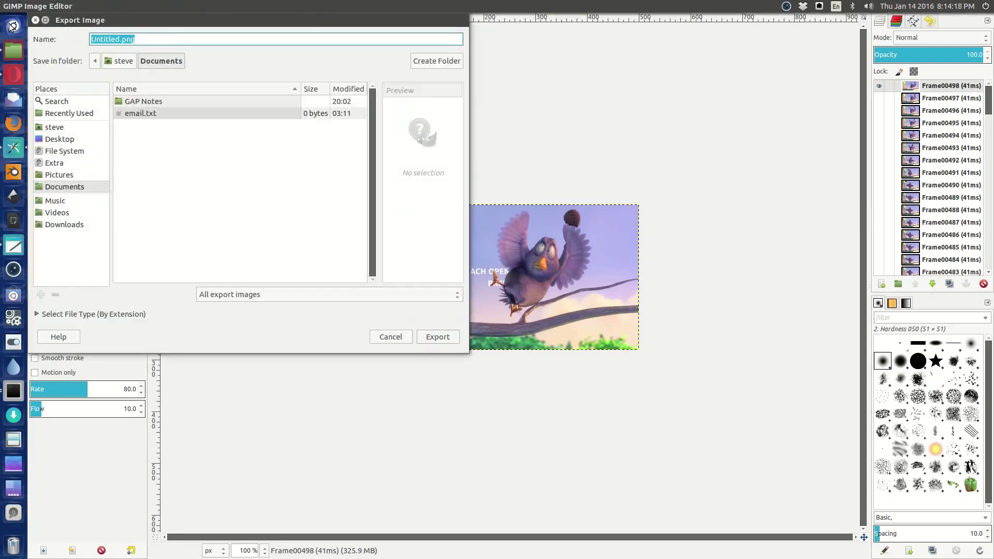
pyautogui.write('bbb')
pyautogui.write('.gif')
pyautogui.click(66, 176)
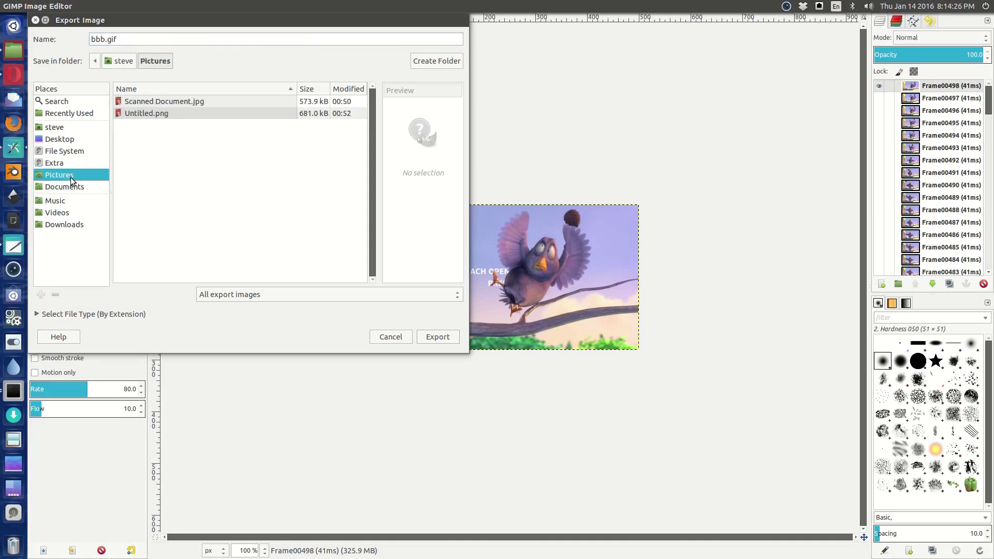
pyautogui.click(432, 341)
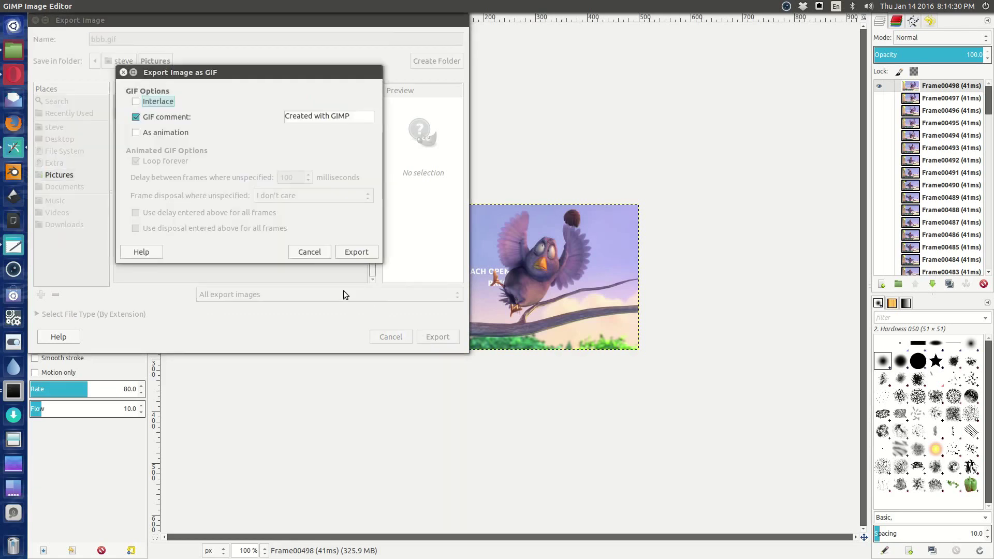
# Enable As animation, replace the GIF comment with an authorship note, and export.
pyautogui.click(164, 133)
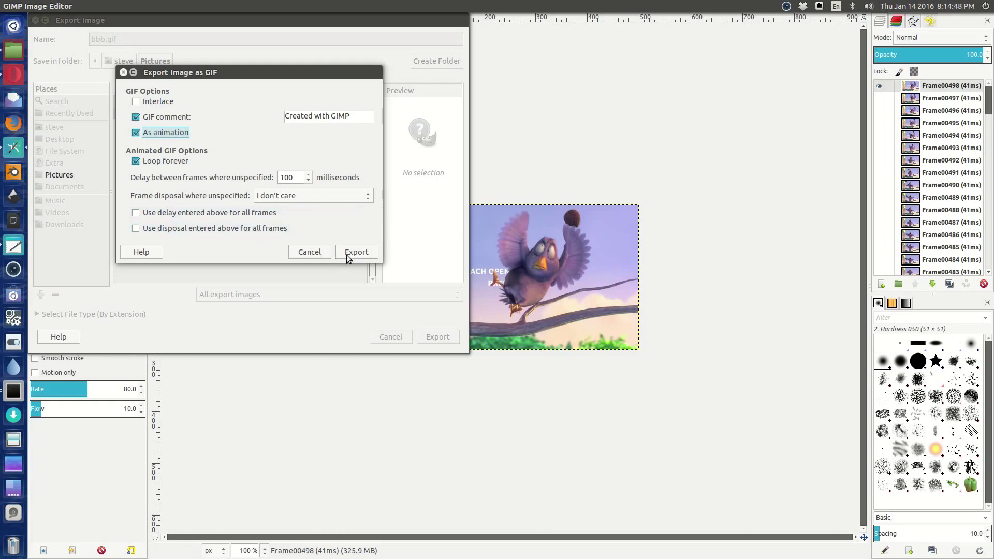
pyautogui.moveTo(355, 119); pyautogui.dragTo(249, 101)
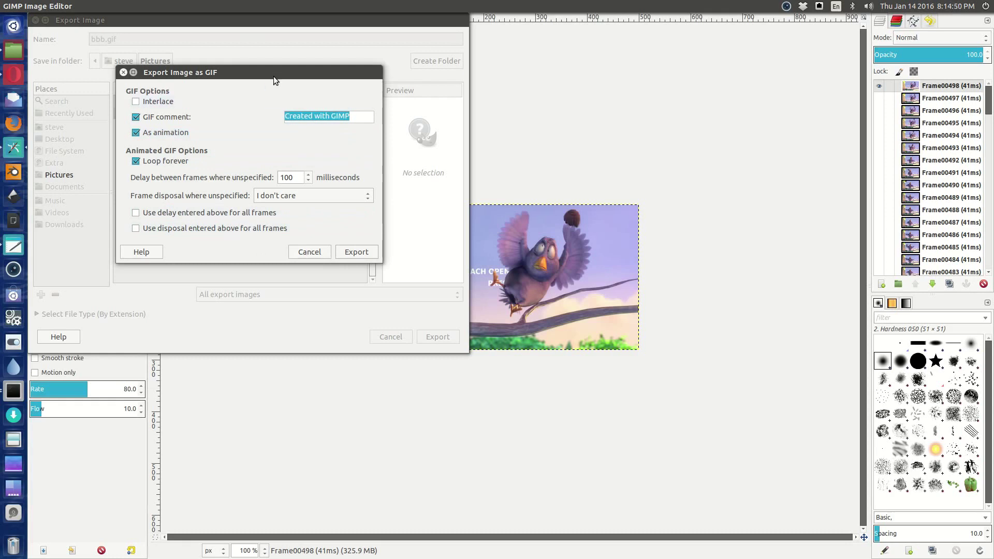
pyautogui.write('made by Steve in GIMP')
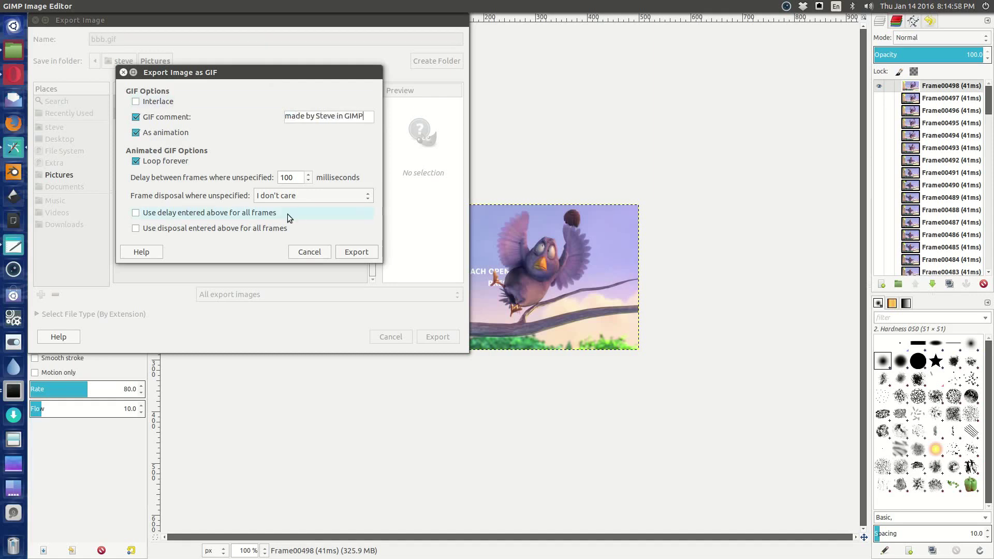
pyautogui.click(346, 115)
pyautogui.write('the')
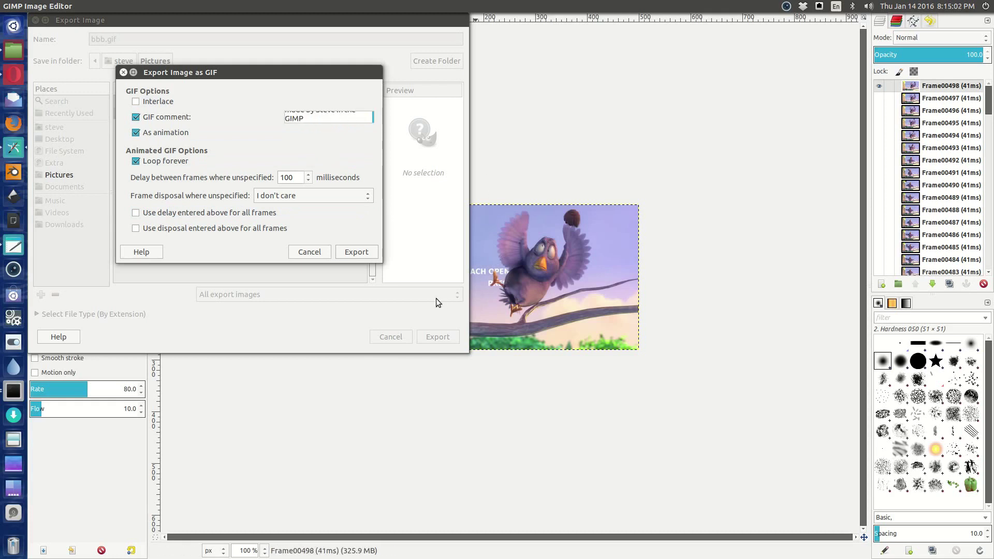
pyautogui.click(362, 256)
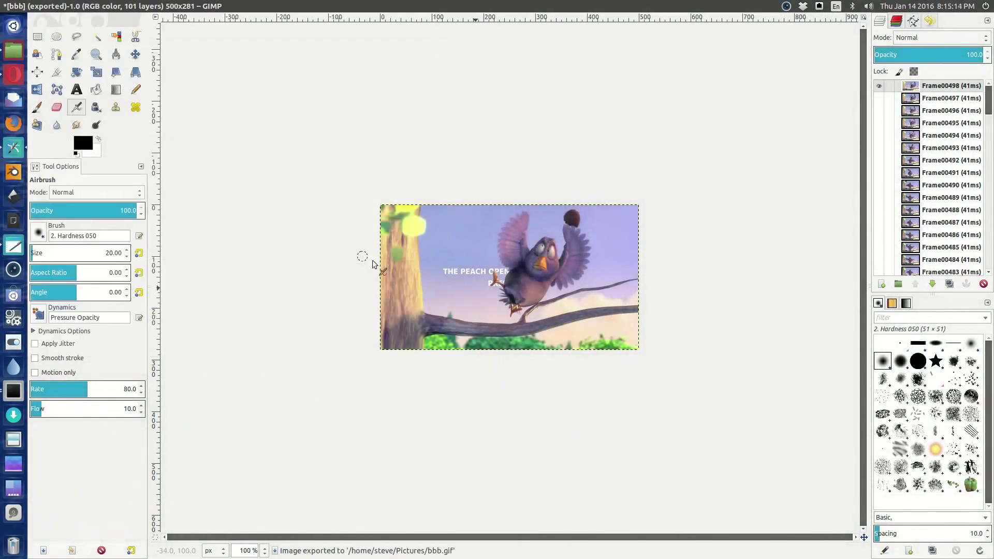
# Quit GIMP, discarding changes to the multilayer image.
pyautogui.moveTo(10, 7)
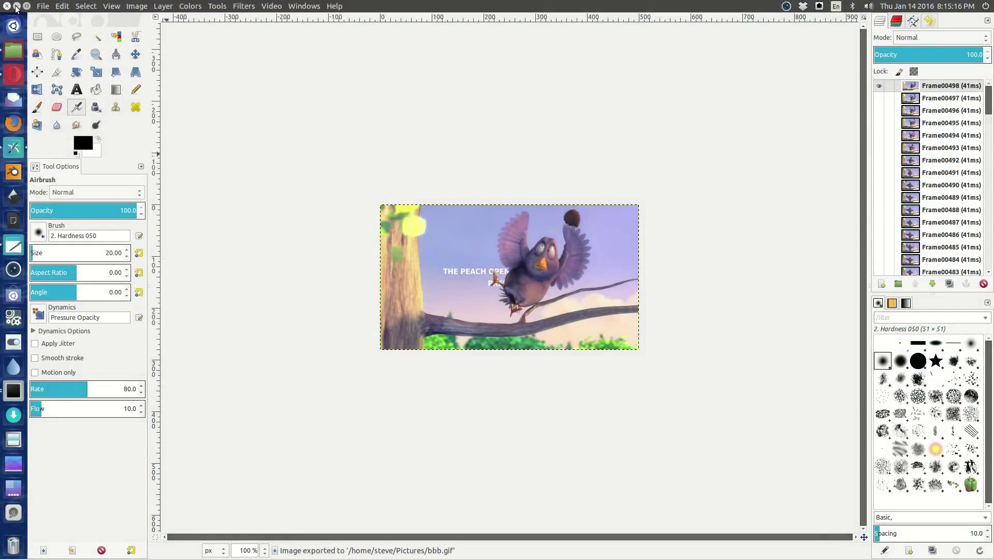
pyautogui.click(8, 5)
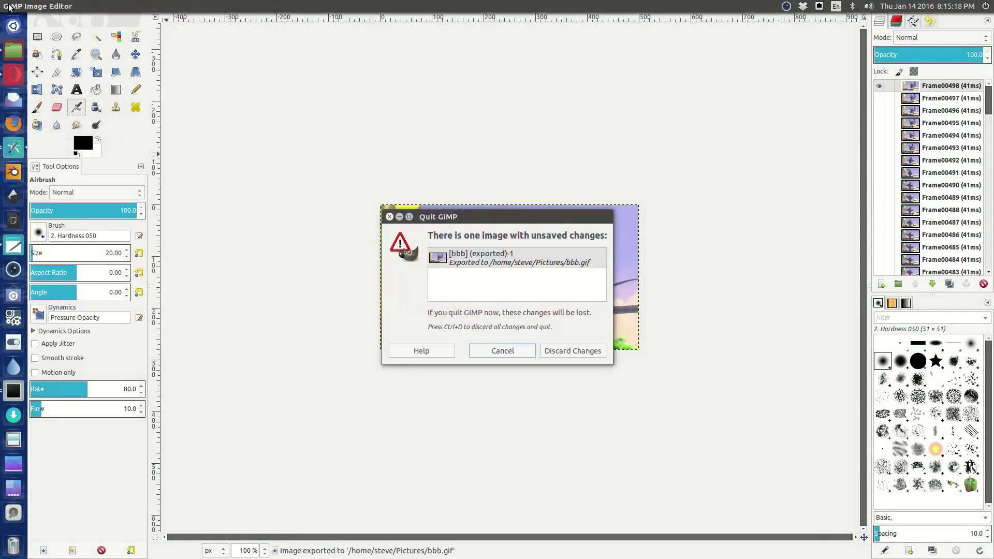
pyautogui.click(566, 356)
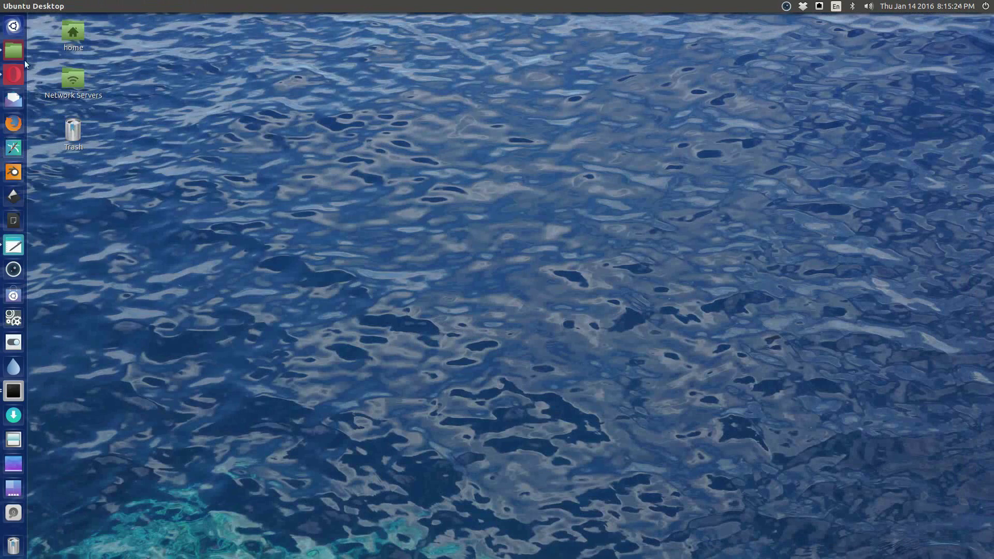
# Go to Home > Pictures and preview the bbb.gif animation in the image viewer.
pyautogui.doubleClick(72, 32)
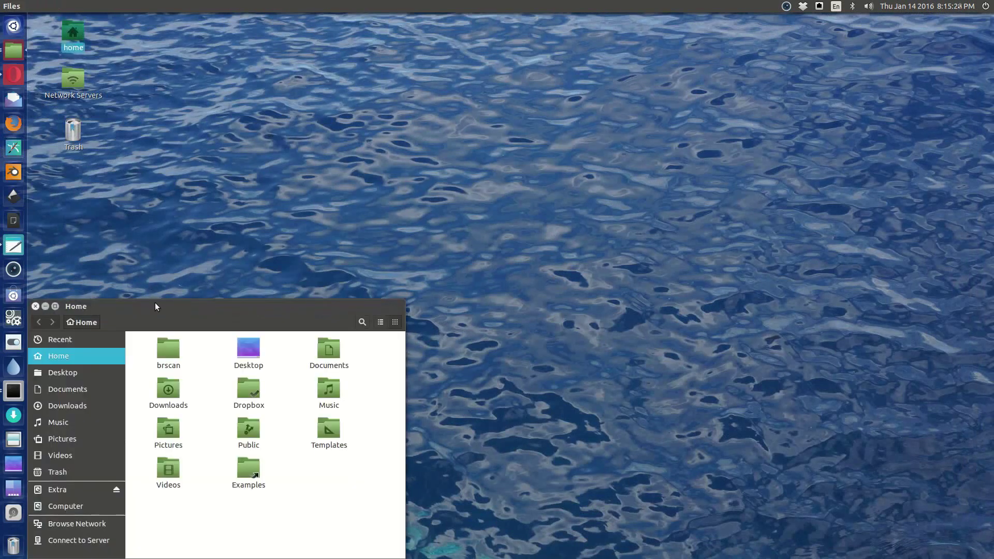
pyautogui.doubleClick(170, 428)
pyautogui.doubleClick(168, 364)
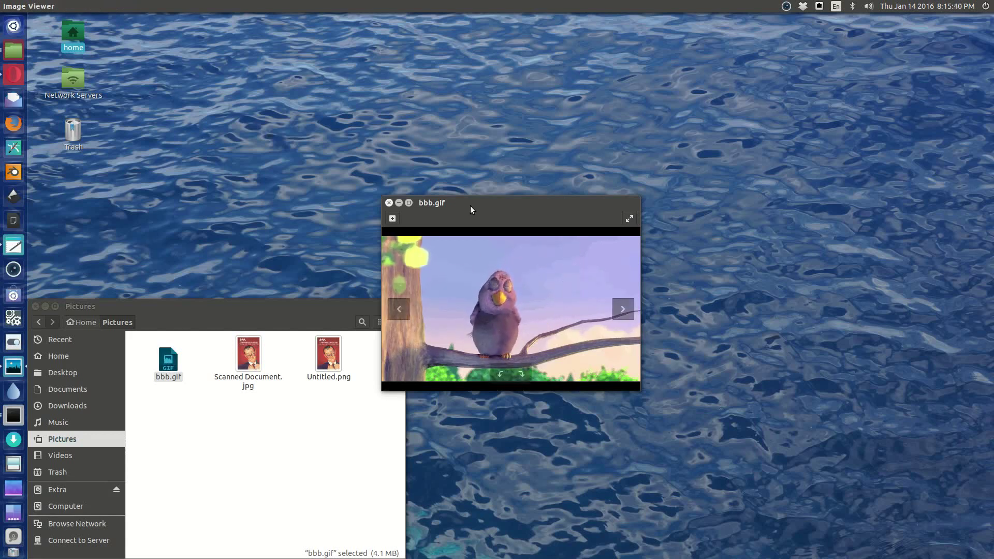
pyautogui.click(389, 203)
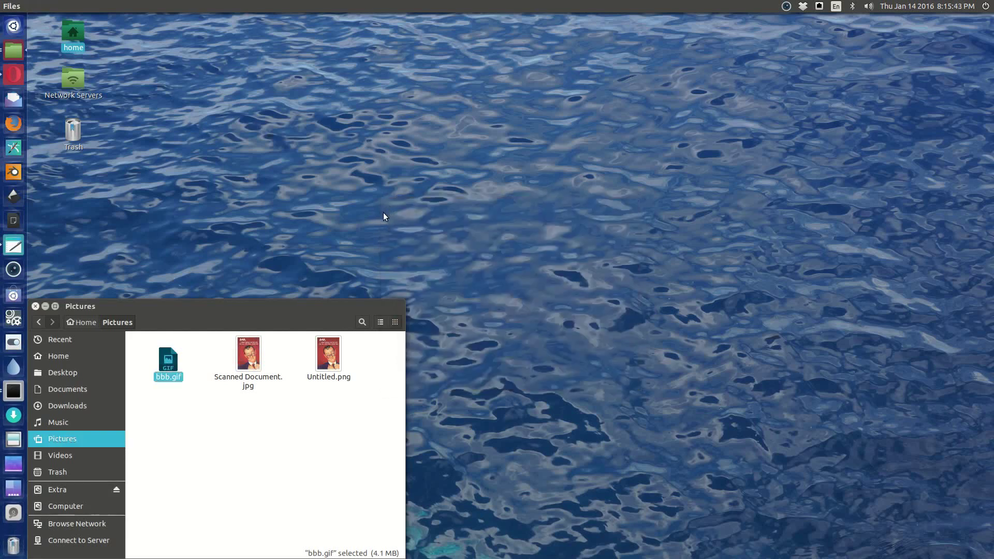
# Check bbb.gif's file properties, then close the Properties dialog.
pyautogui.rightClick(166, 365)
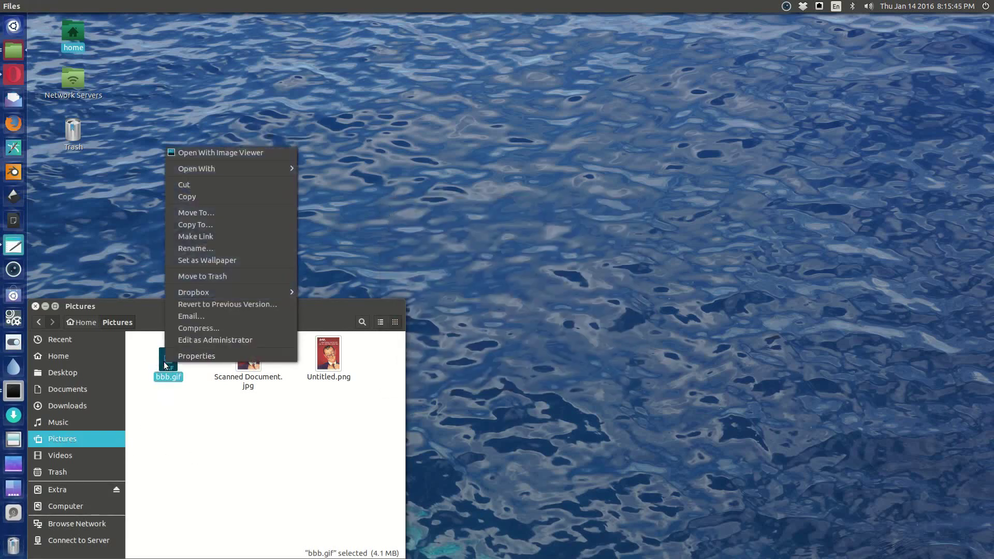
pyautogui.click(197, 355)
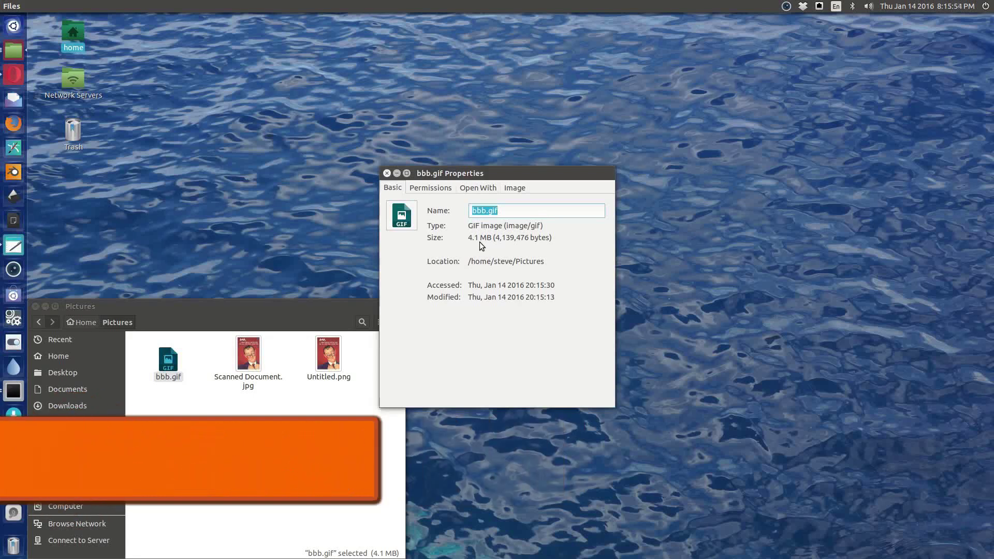
pyautogui.click(386, 173)
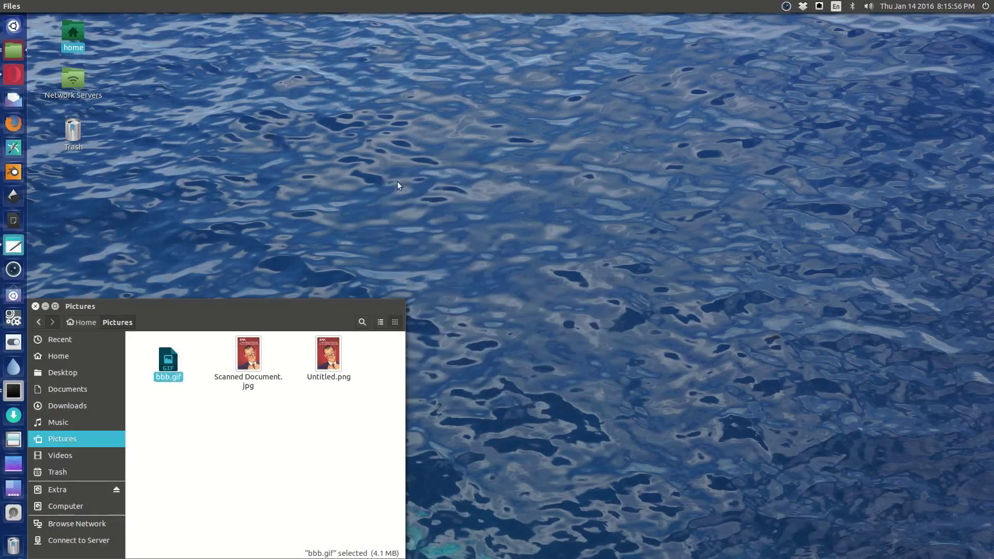
# Open bbb.gif with GIMP Image Editor from its context menu.
pyautogui.rightClick(167, 364)
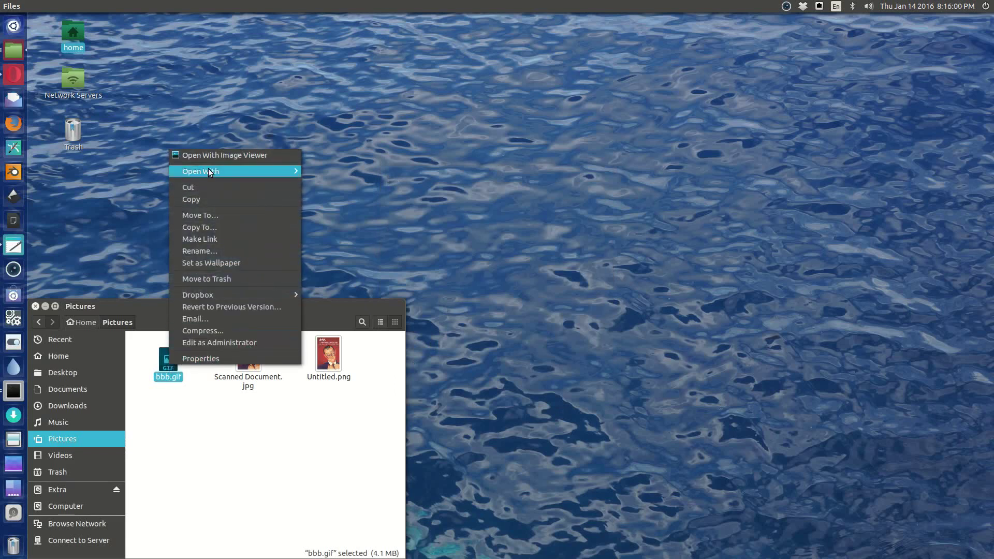
pyautogui.moveTo(291, 174)
pyautogui.click(327, 182)
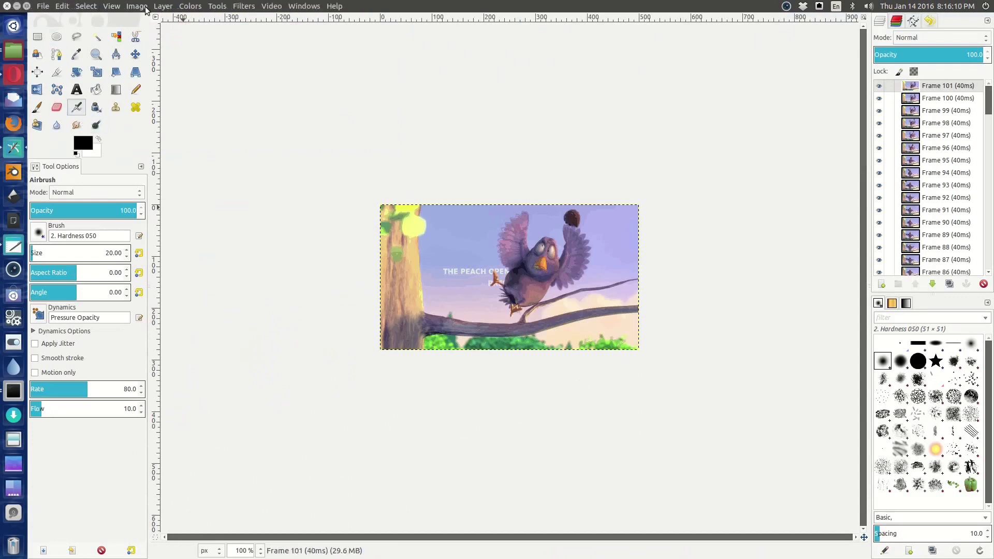
pyautogui.click(137, 6)
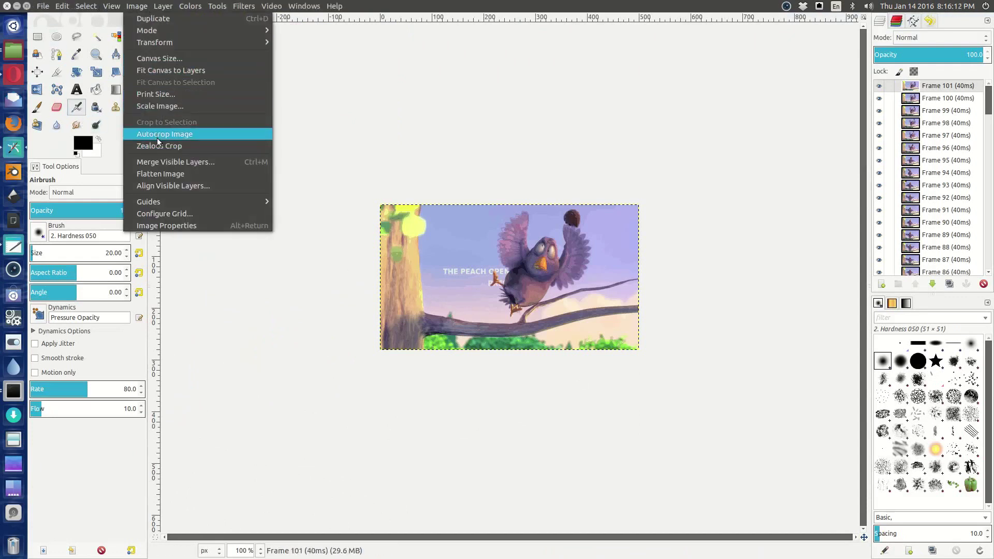
pyautogui.click(157, 106)
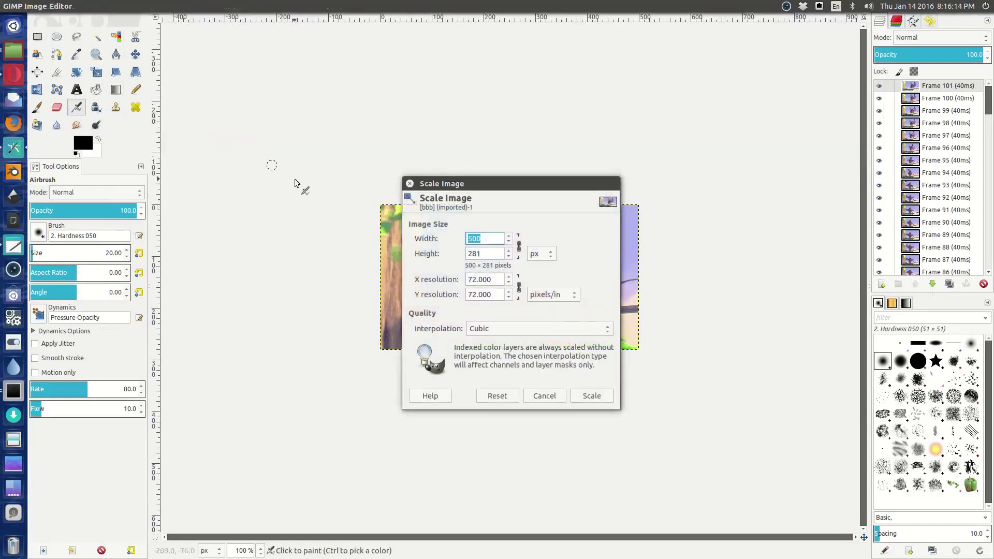
pyautogui.write('1')
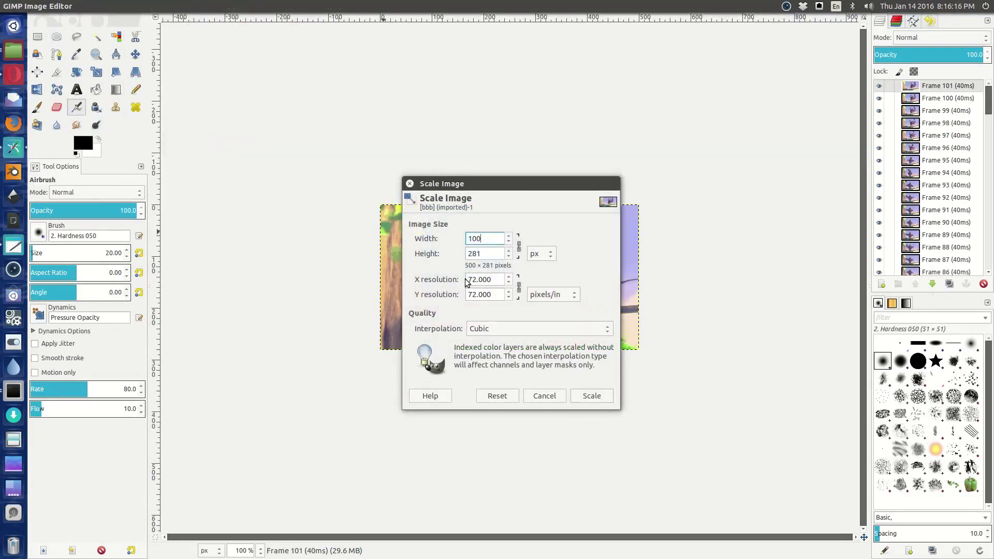
pyautogui.write('00')
pyautogui.press('Tab')
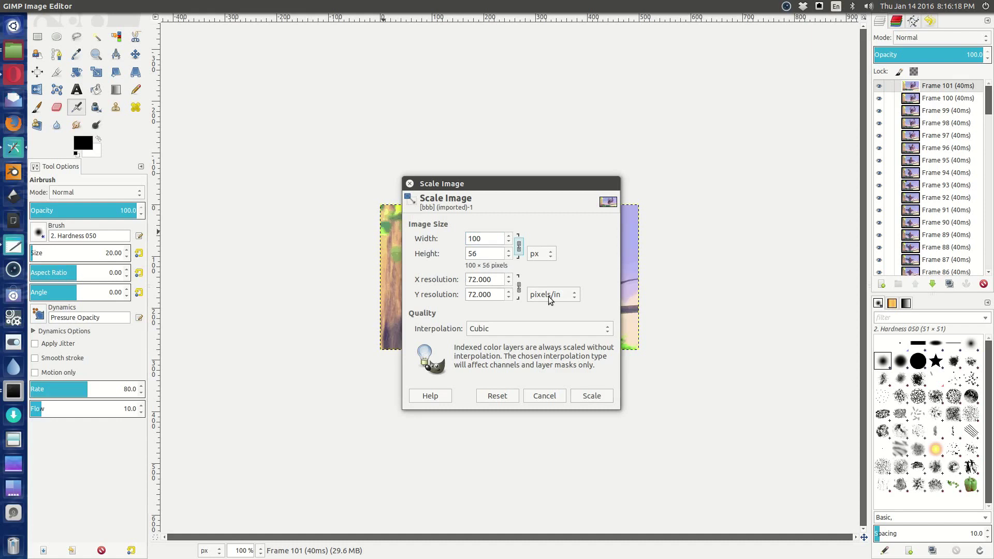
pyautogui.click(595, 402)
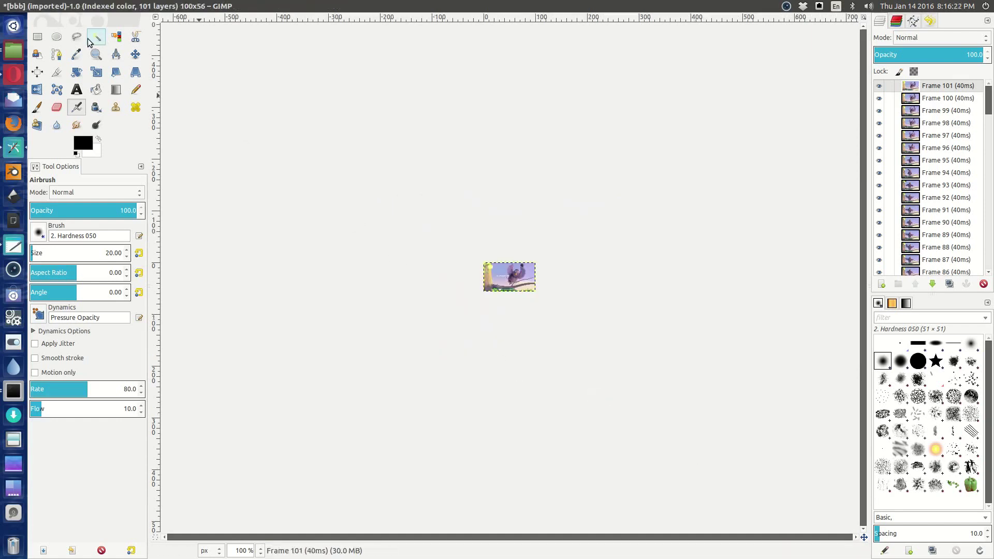
pyautogui.hotkey('ctrl', 'z')
# Scale the image to width 400, giving 400×225 pixels.
pyautogui.moveTo(66, 4)
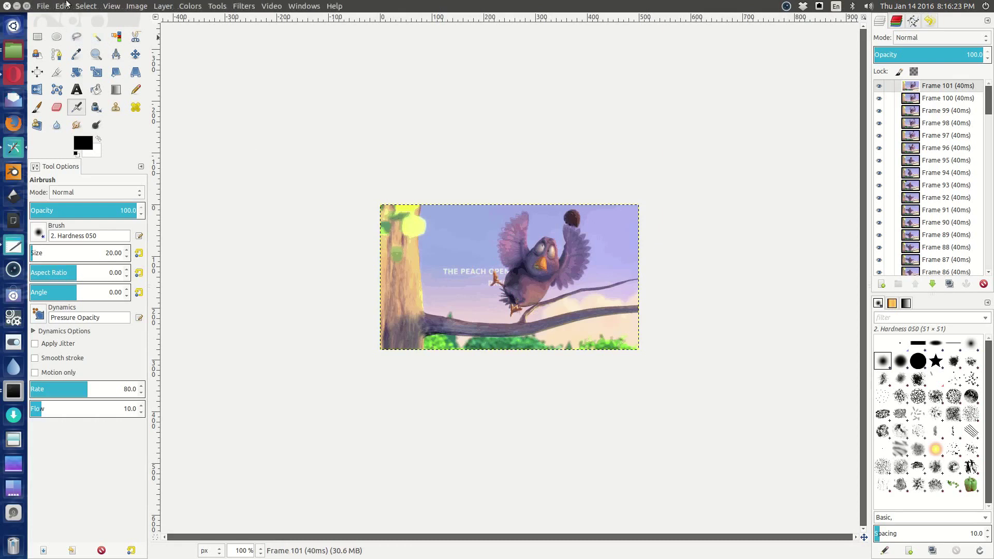
pyautogui.click(137, 6)
pyautogui.click(166, 105)
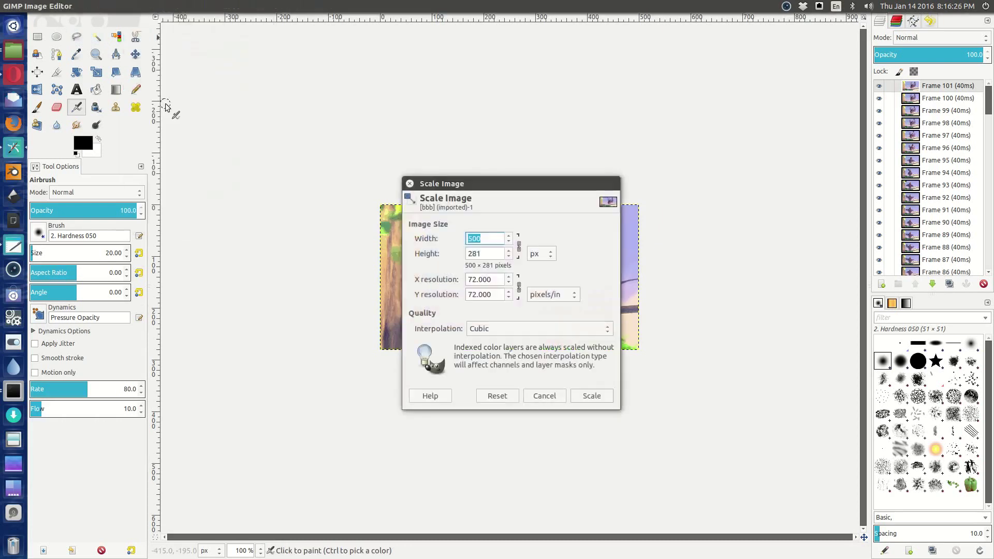
pyautogui.write('400')
pyautogui.press('Tab')
pyautogui.click(601, 397)
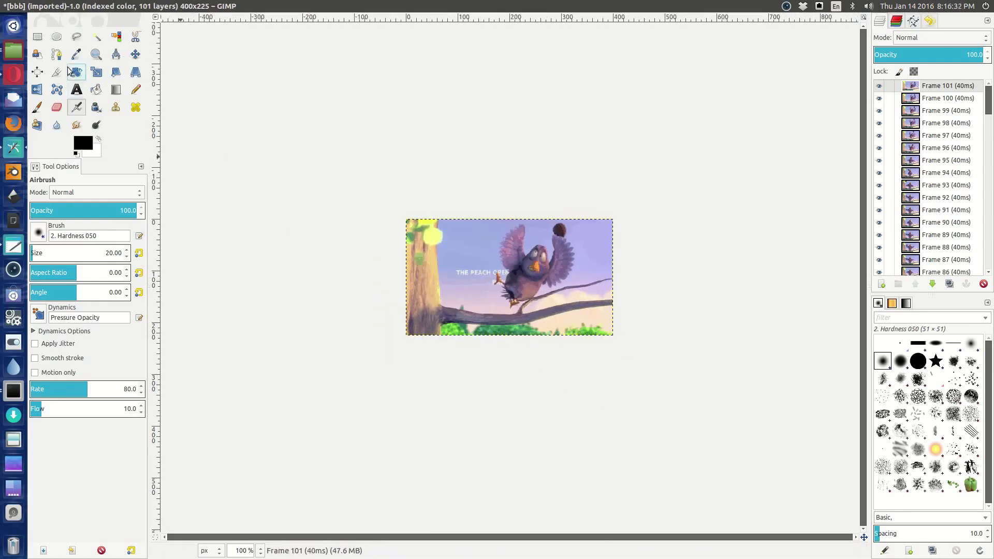
# Export the image as bbb-2.gif with As animation enabled.
pyautogui.click(41, 6)
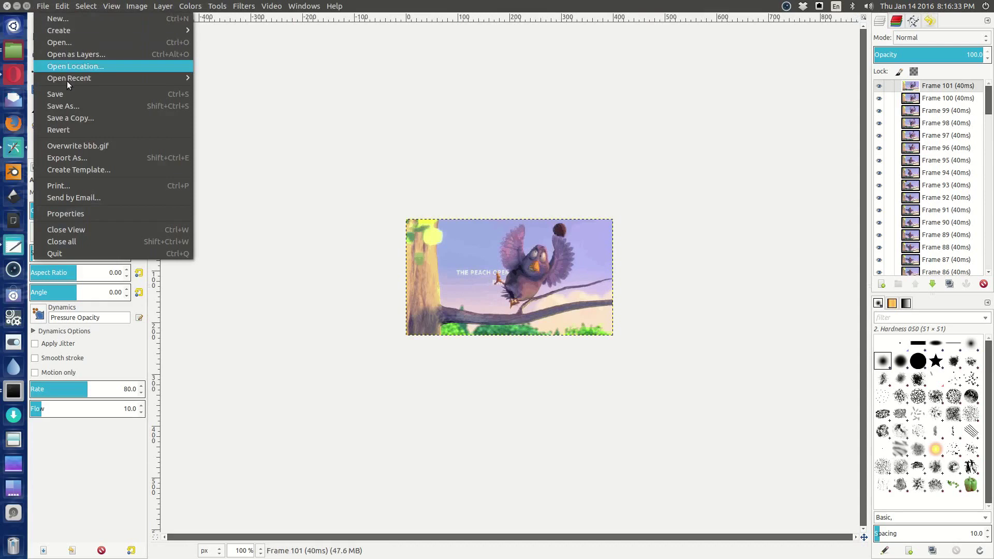
pyautogui.click(90, 155)
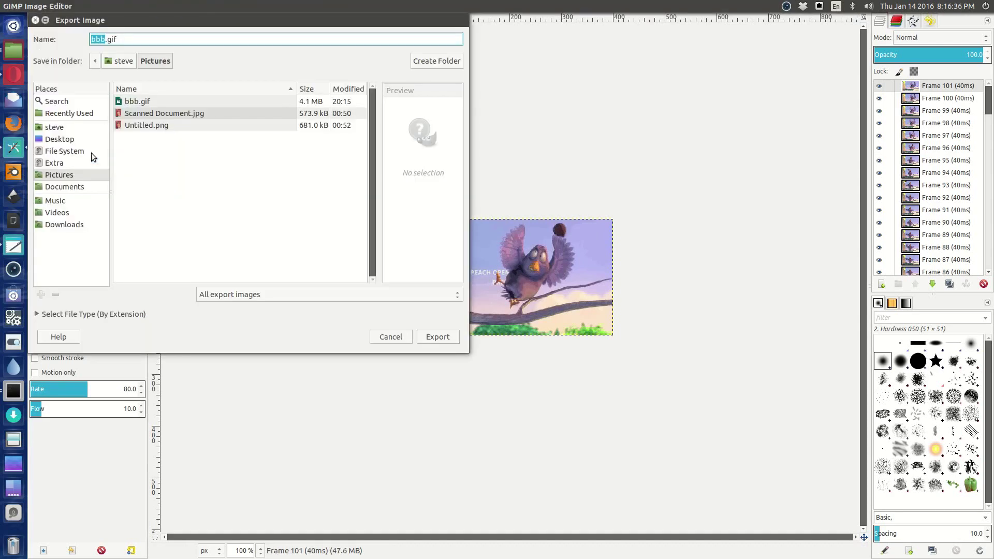
pyautogui.click(107, 40)
pyautogui.write('-2')
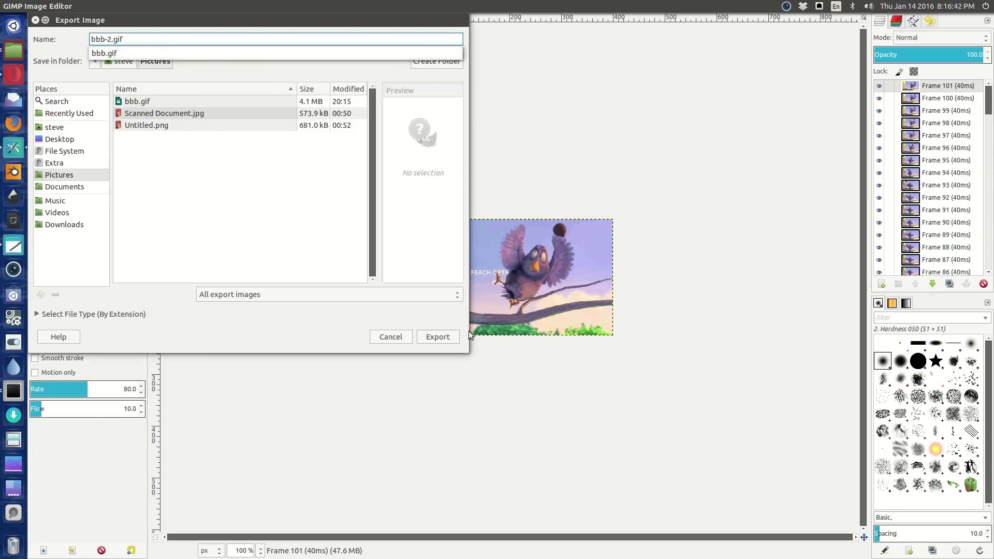
pyautogui.click(430, 340)
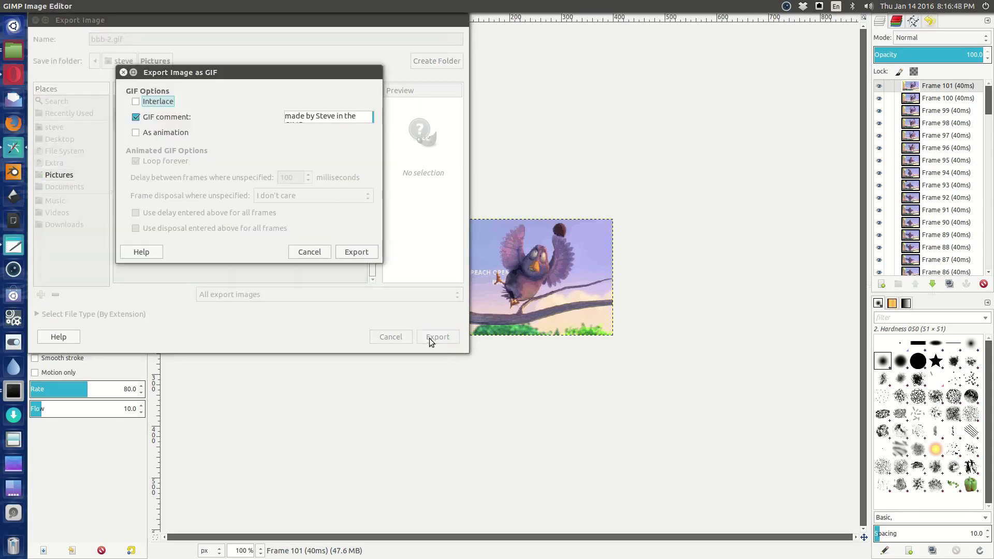
pyautogui.click(165, 134)
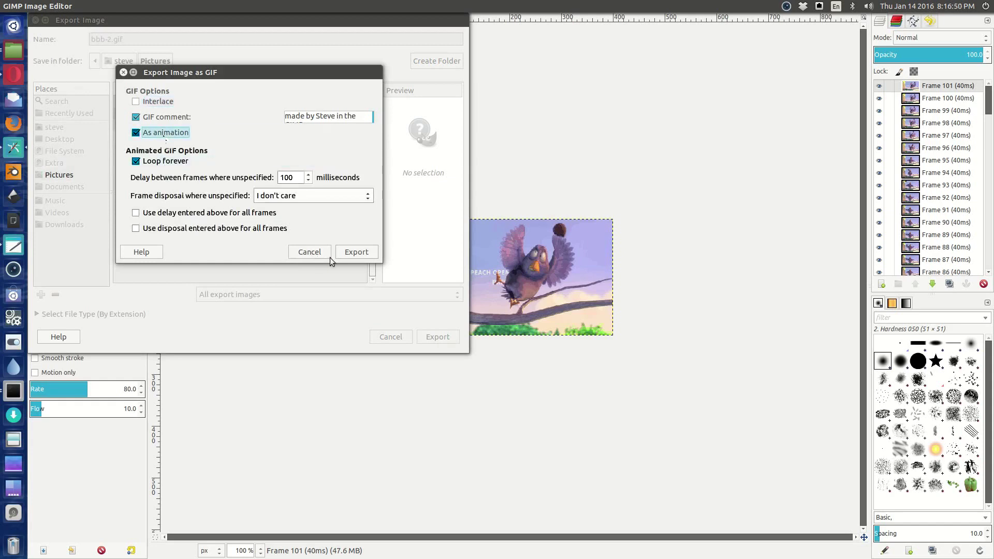
pyautogui.click(351, 253)
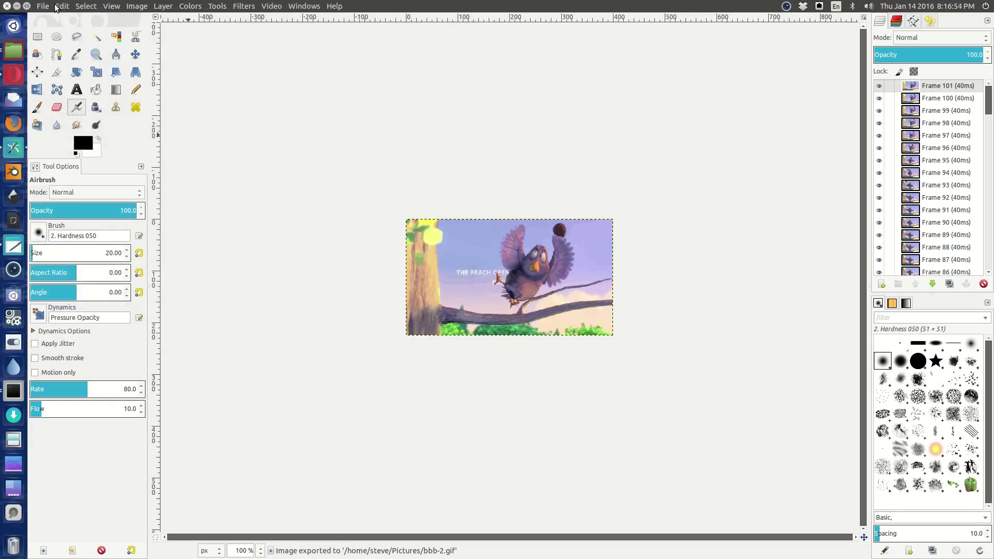
# Minimize GIMP and check the properties of bbb-2.gif in Pictures.
pyautogui.click(17, 6)
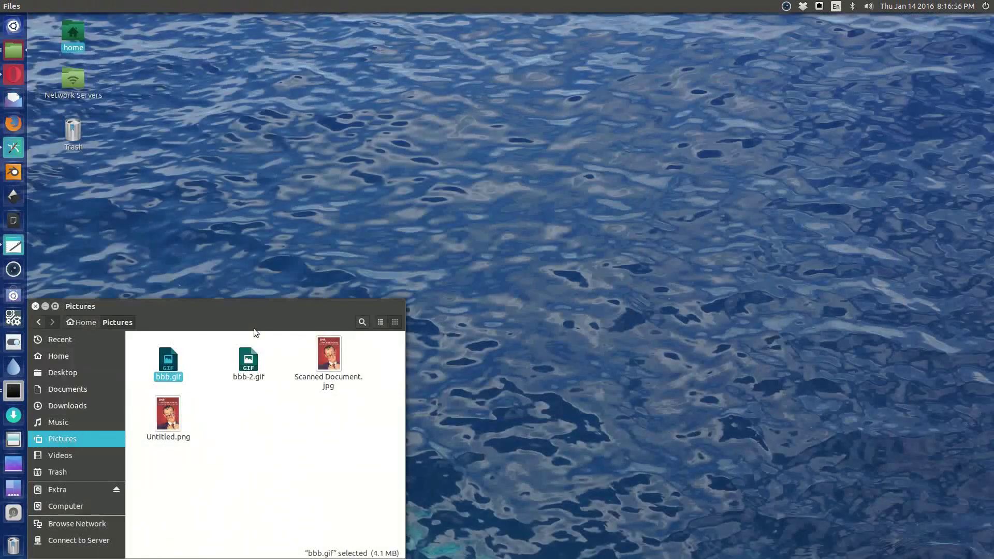
pyautogui.click(250, 363)
pyautogui.rightClick(250, 363)
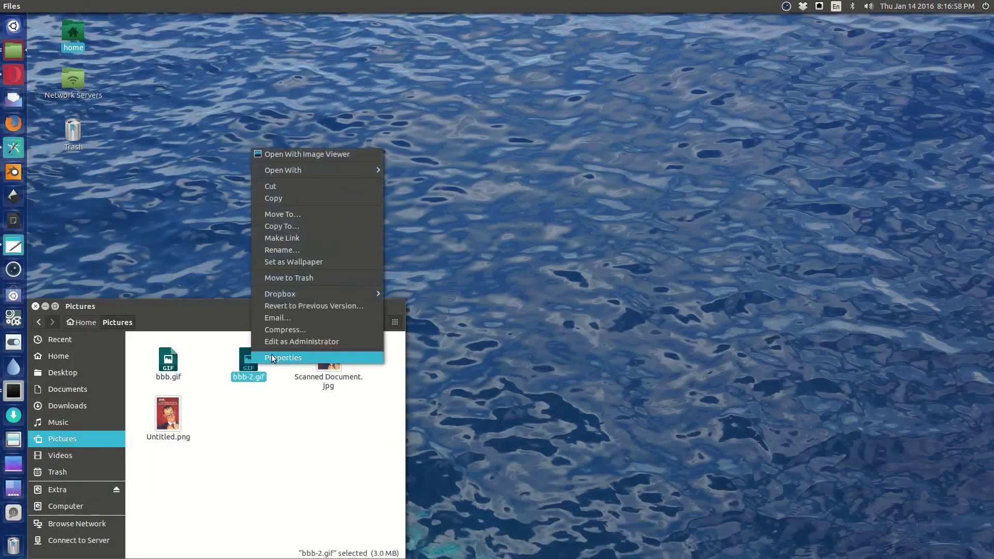
pyautogui.click(271, 354)
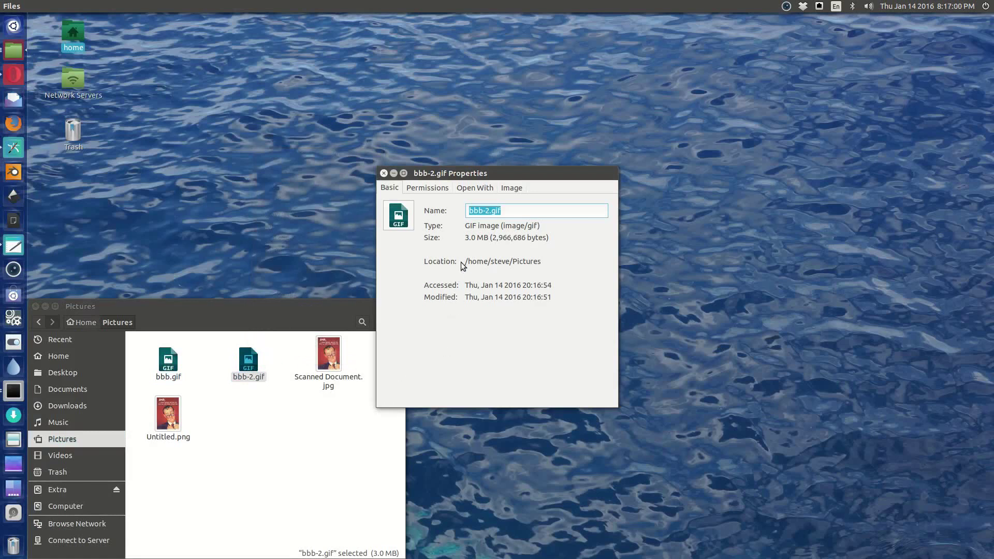
pyautogui.click(384, 173)
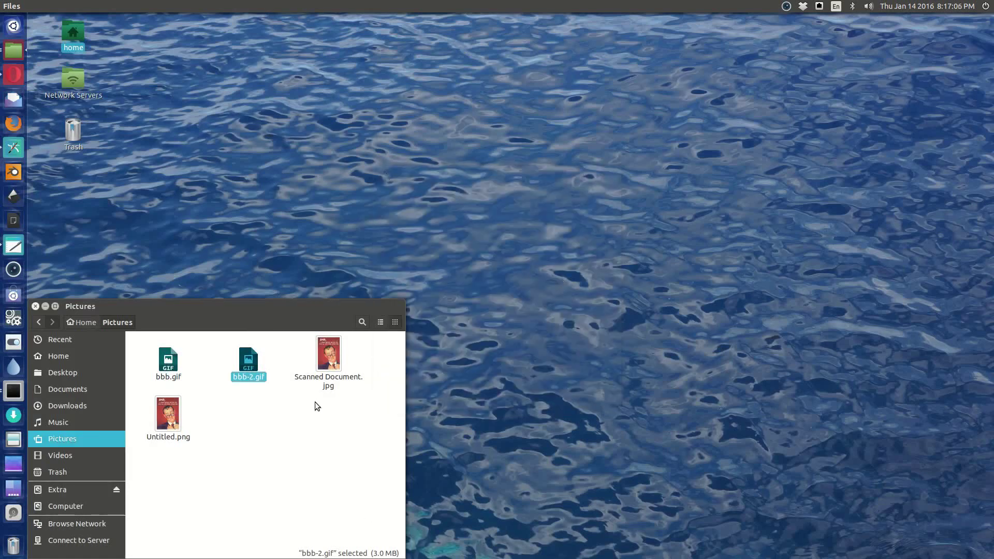
# Create a new folder named 'bbb frames' in Pictures.
pyautogui.rightClick(249, 419)
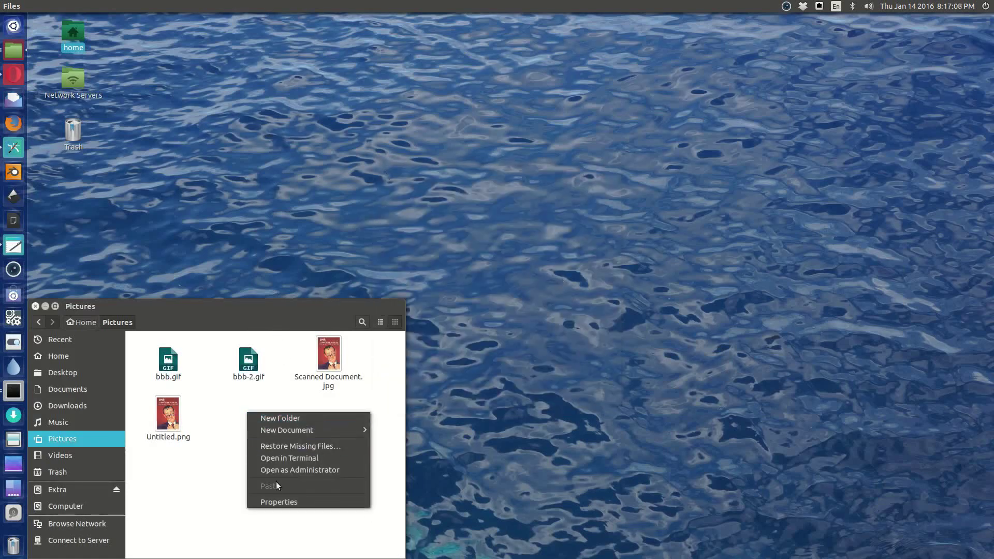
pyautogui.click(287, 418)
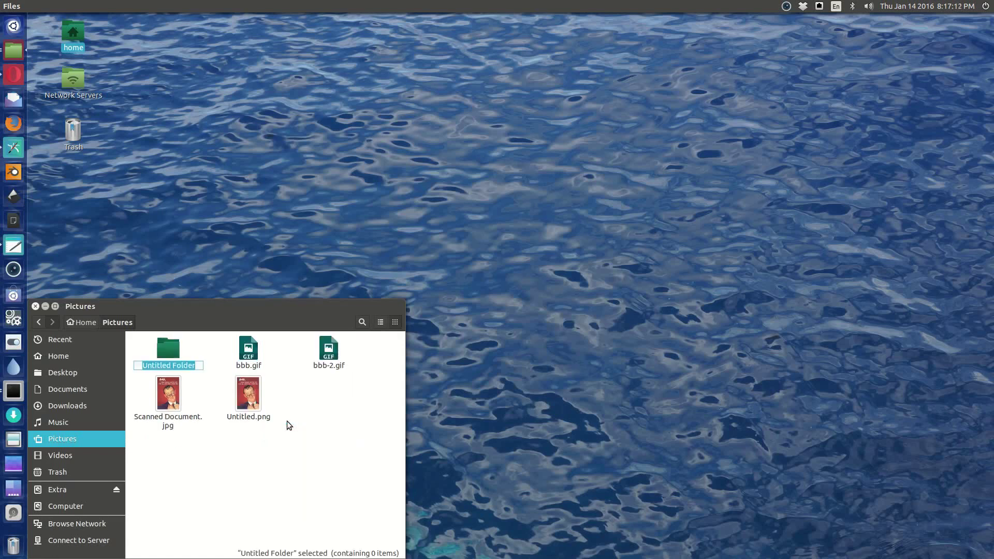
pyautogui.write('bbb frames')
pyautogui.press('Return')
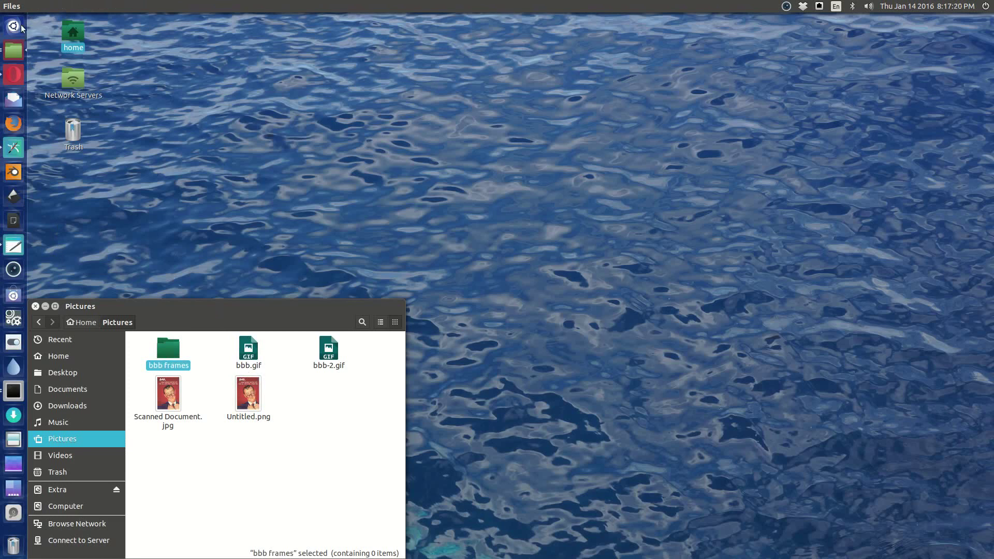
# Open Video > Split Video into Frames > Extract Videorange and center the dialog.
pyautogui.click(12, 141)
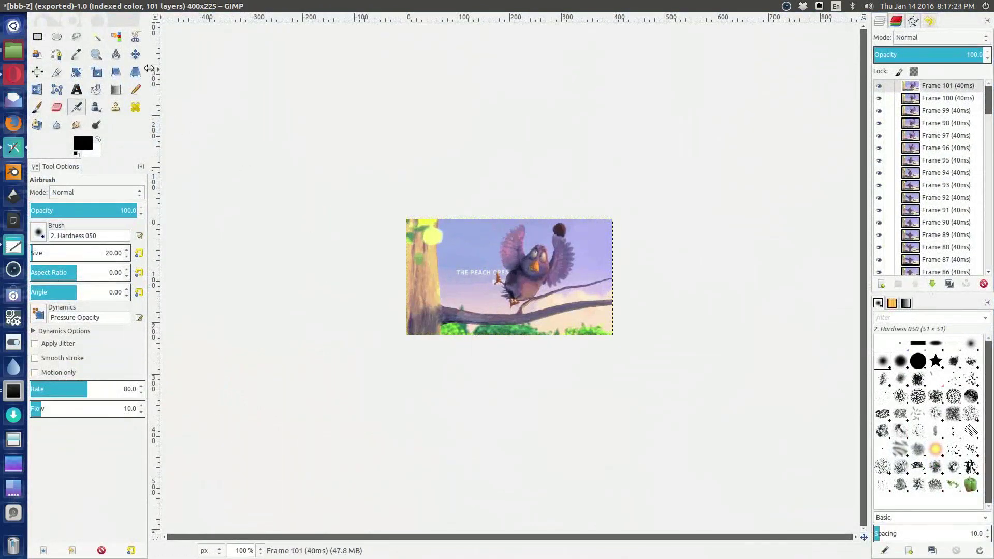
pyautogui.click(46, 7)
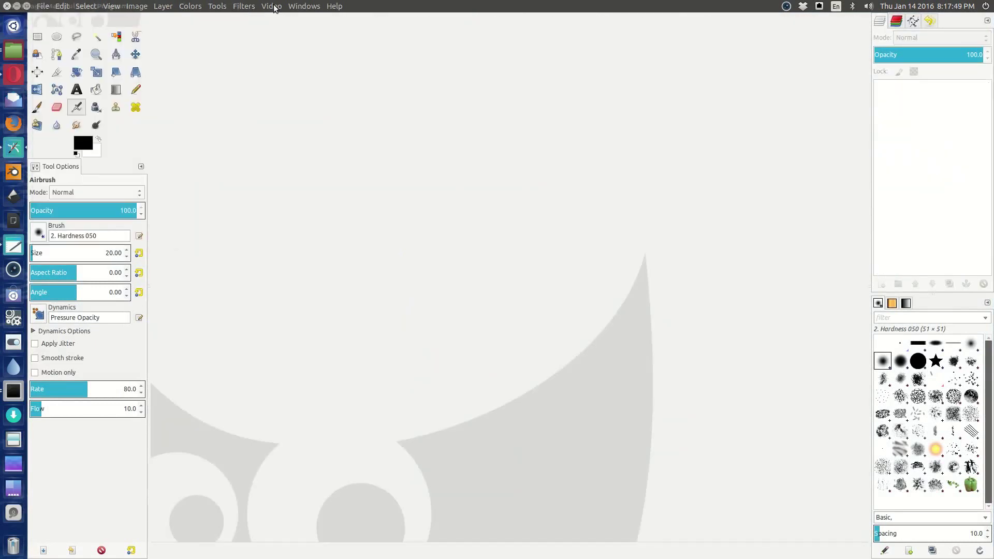
pyautogui.click(271, 5)
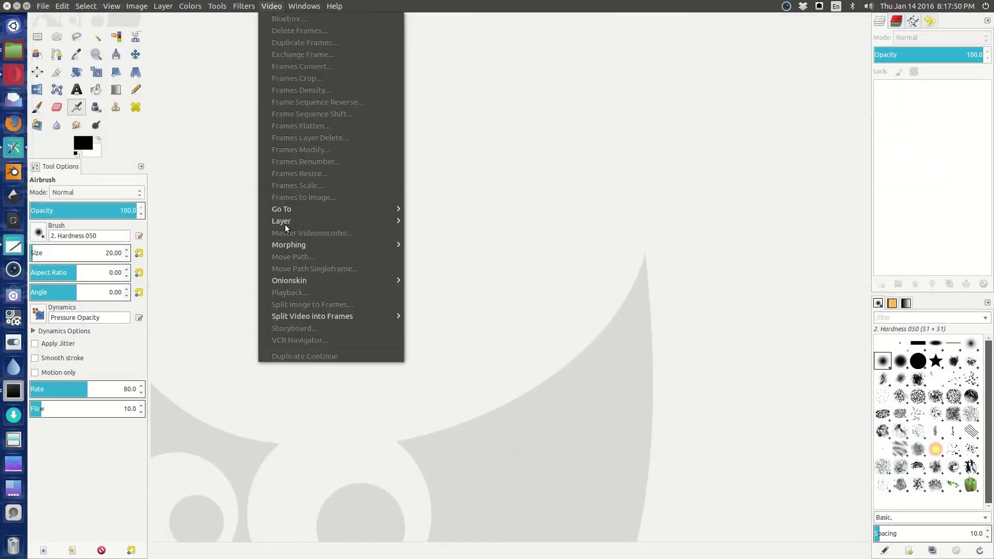
pyautogui.moveTo(322, 319)
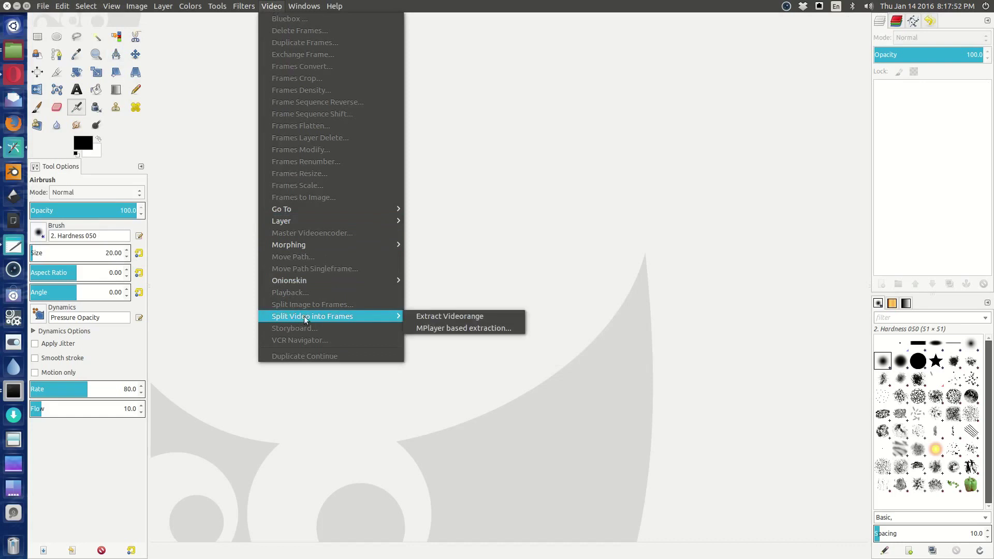
pyautogui.click(411, 317)
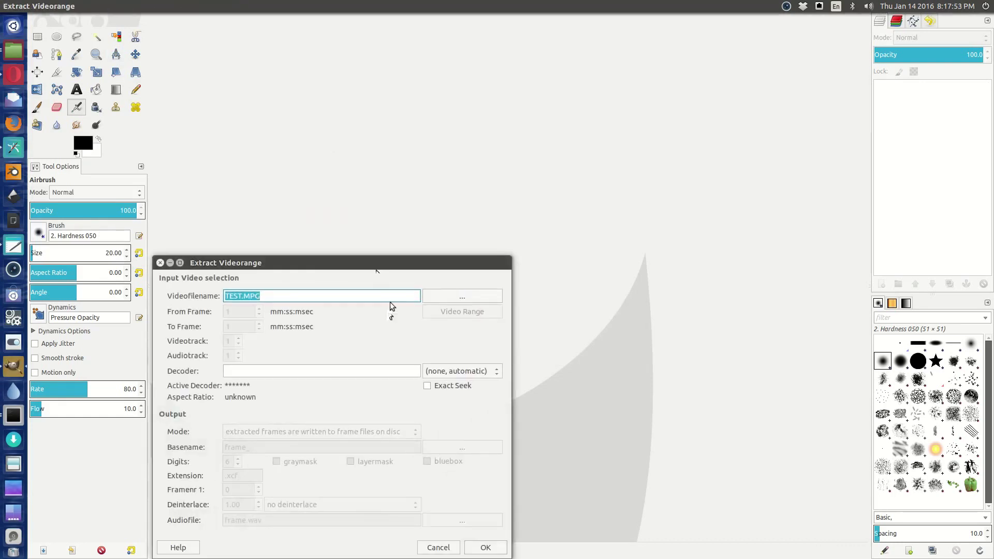
pyautogui.moveTo(373, 265); pyautogui.dragTo(514, 130)
# Choose Big Buck Bunny.mp4 from the Videos folder as the input video.
pyautogui.click(607, 164)
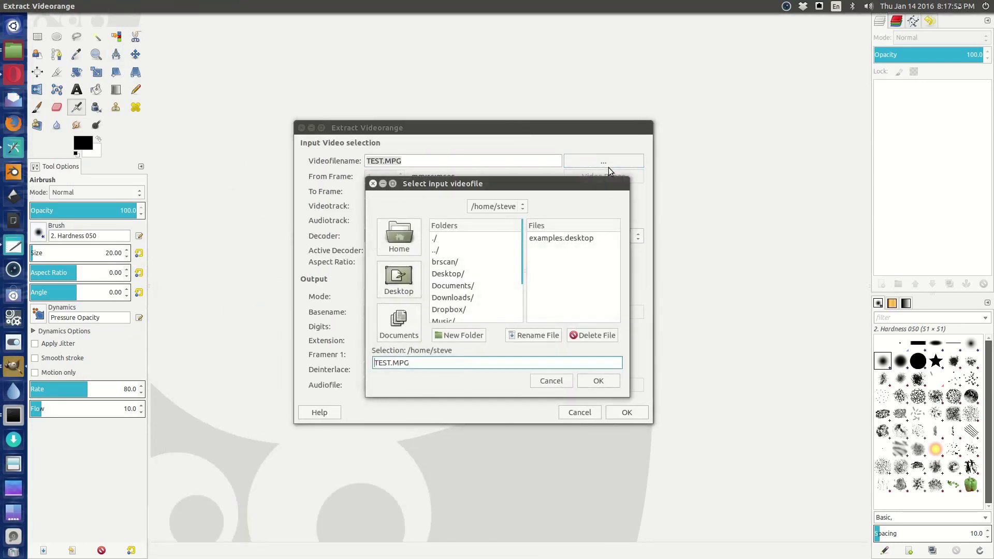
pyautogui.scroll(-5, 526, 278)
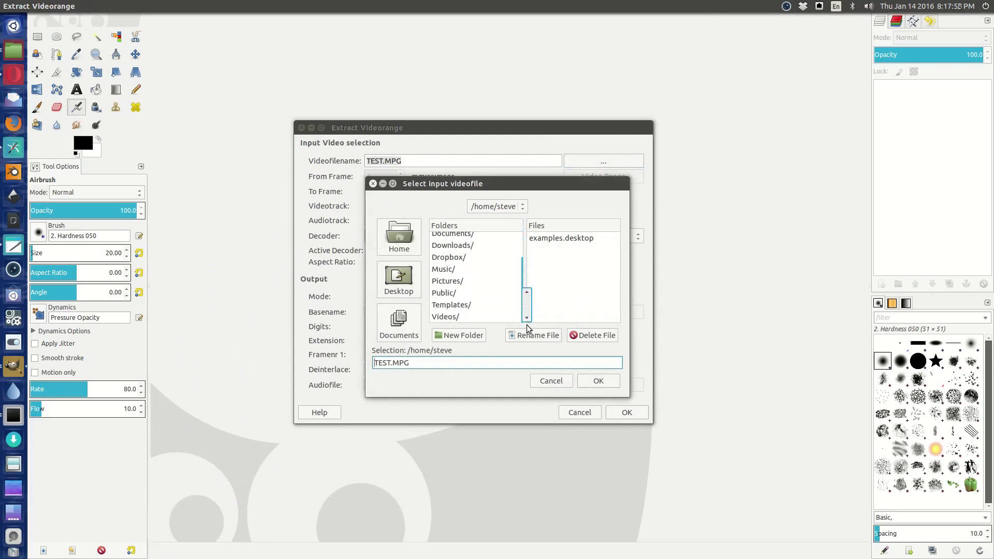
pyautogui.doubleClick(451, 321)
pyautogui.click(547, 239)
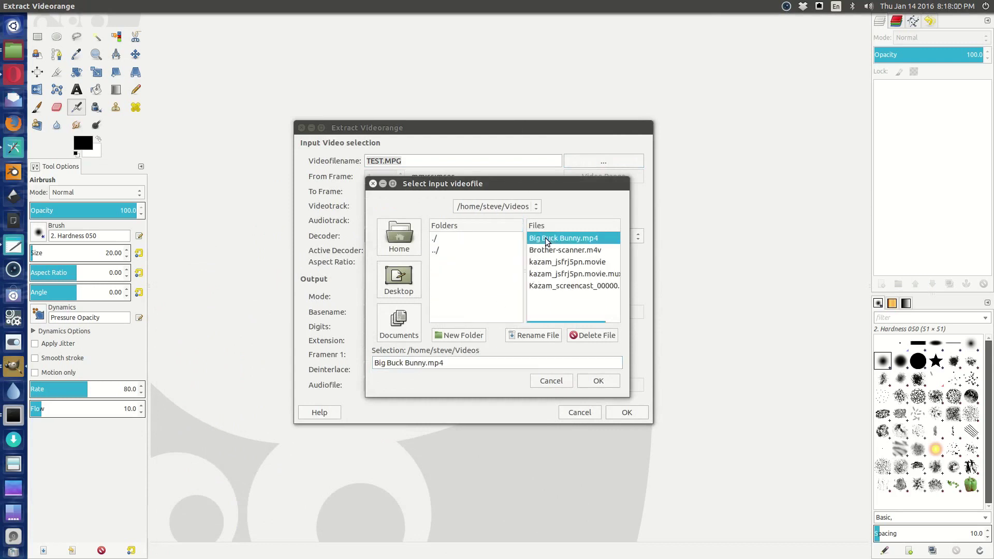
pyautogui.click(597, 384)
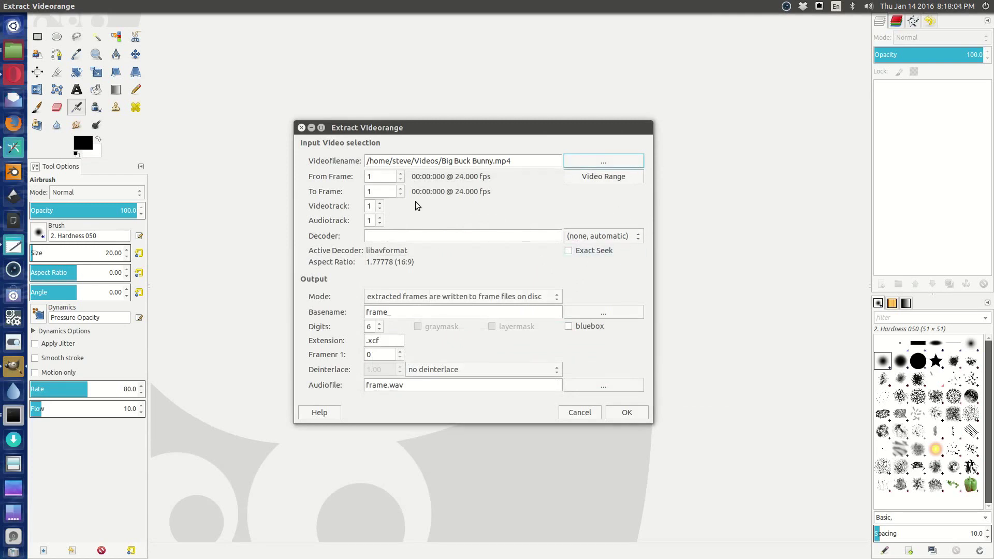
# Set the frame range from 398 to 498 and exclude the audio track.
pyautogui.doubleClick(382, 178)
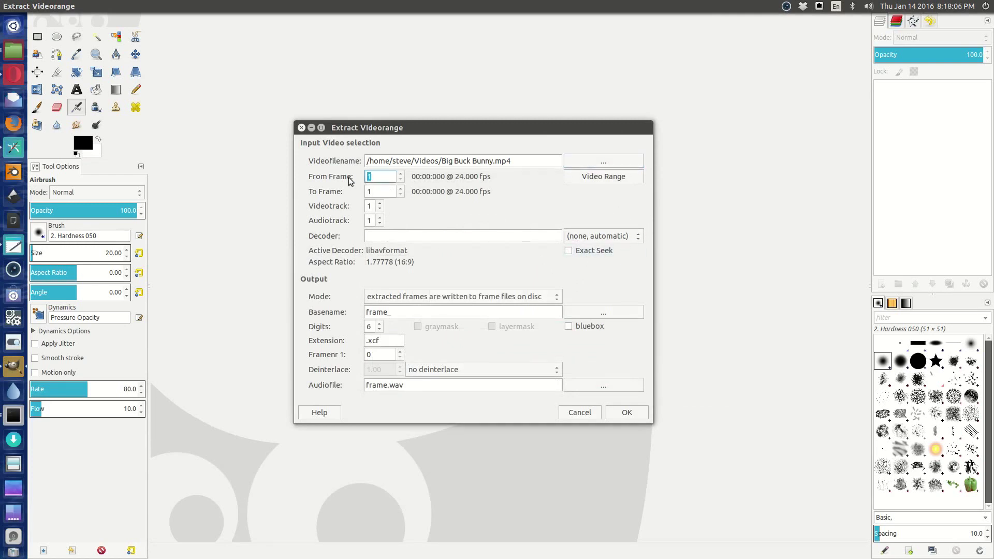
pyautogui.press('Tab')
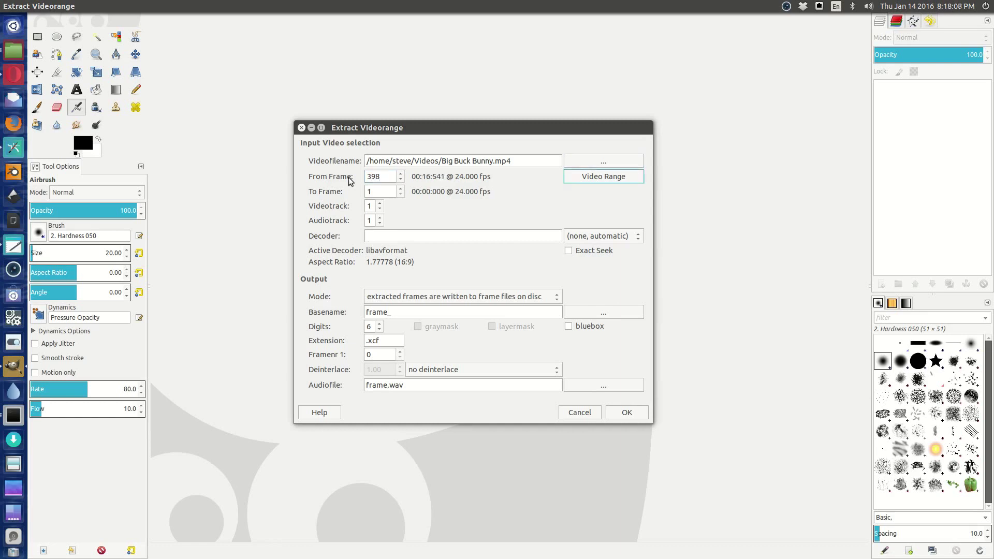
pyautogui.click(380, 190)
pyautogui.write('498')
pyautogui.click(379, 224)
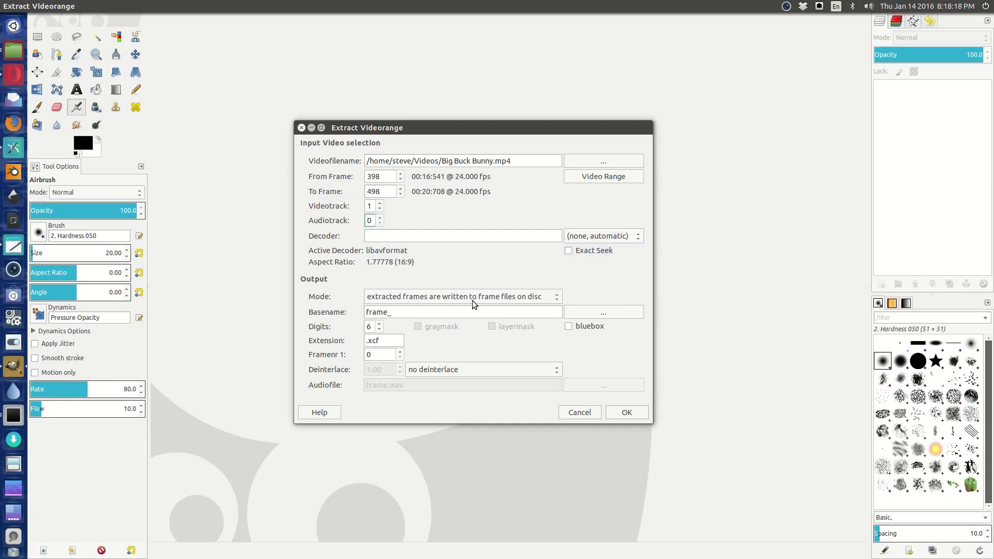
# Set the output basename location to the Pictures/bbb frames folder.
pyautogui.click(593, 316)
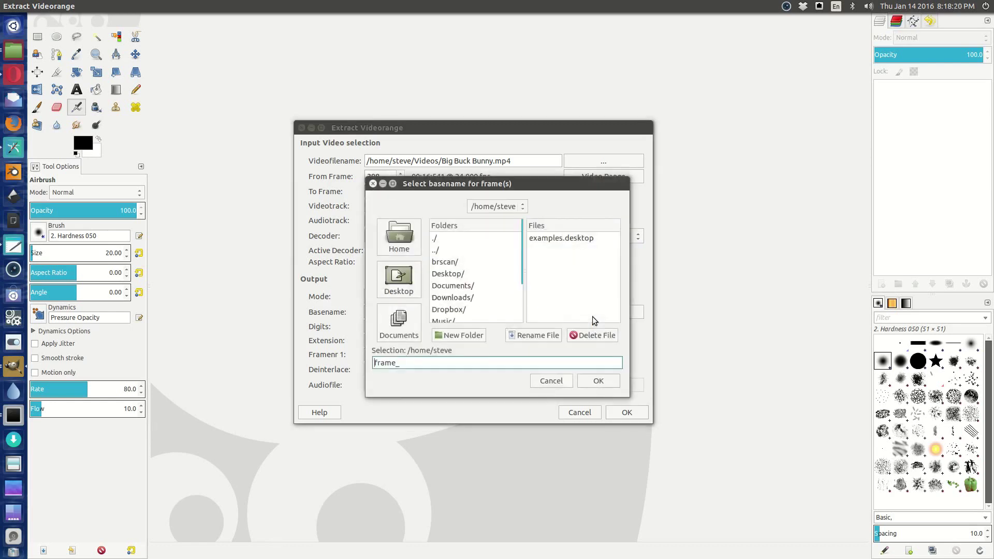
pyautogui.moveTo(523, 280); pyautogui.dragTo(522, 319)
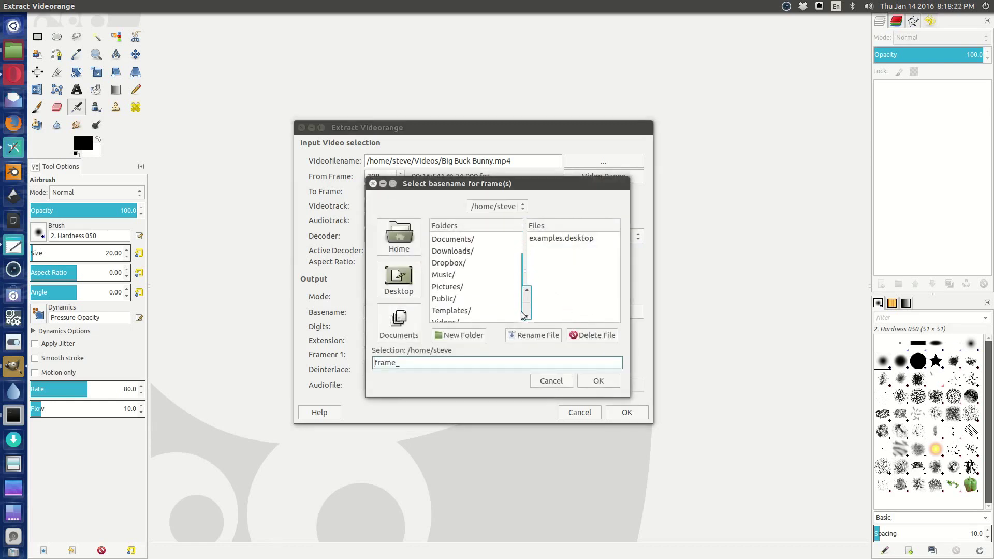
pyautogui.doubleClick(452, 282)
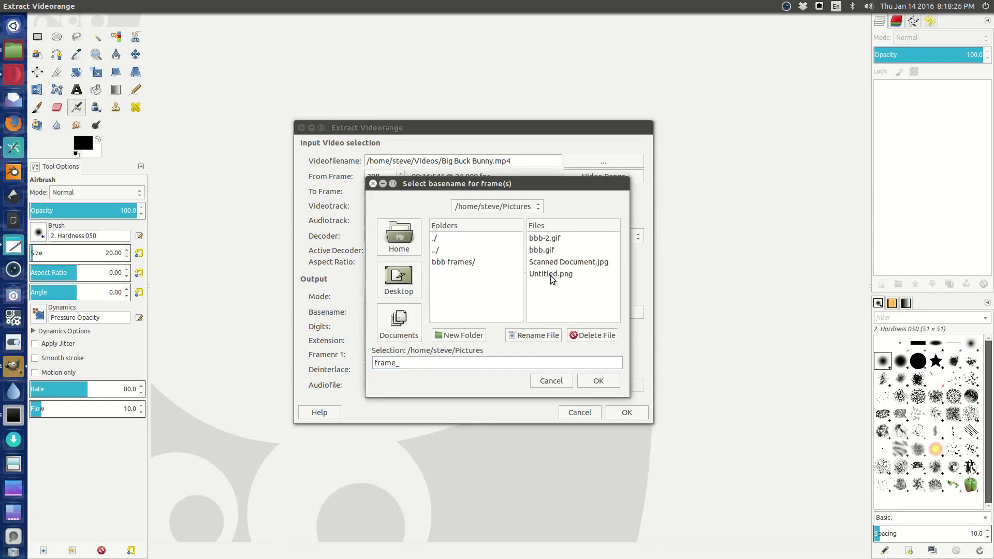
pyautogui.doubleClick(462, 262)
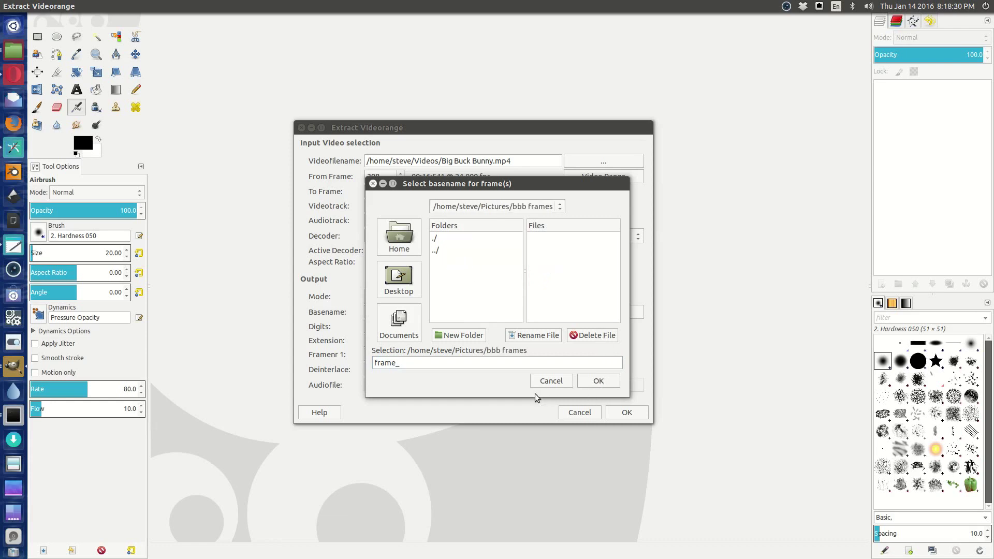
pyautogui.click(599, 383)
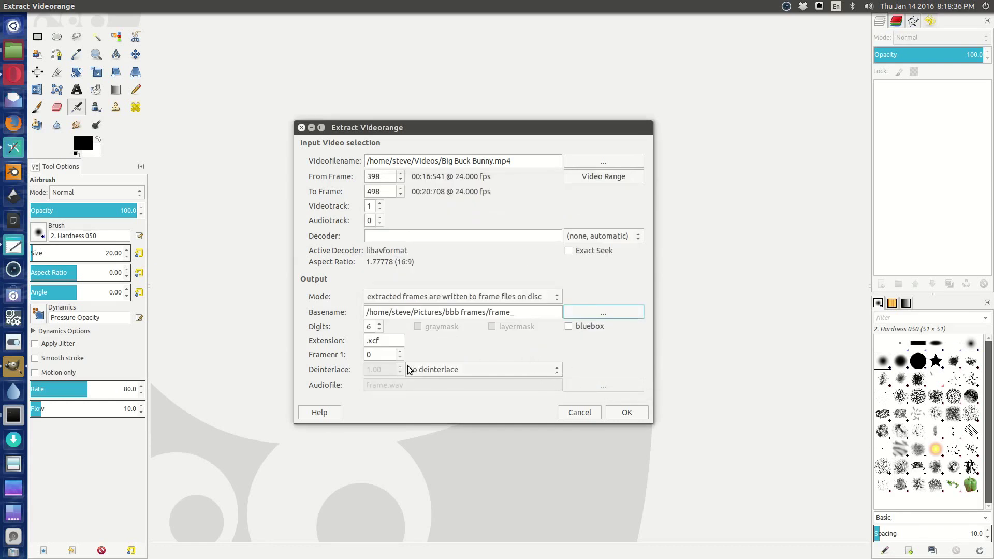
# Run the frame extraction, then close frame_000498.xcf discarding changes.
pyautogui.click(625, 412)
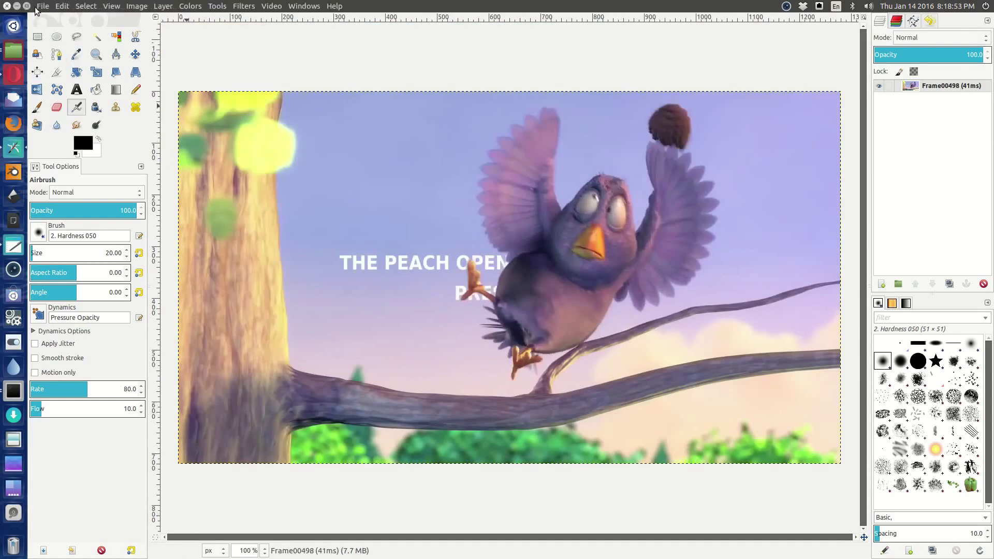
pyautogui.click(38, 5)
pyautogui.click(78, 231)
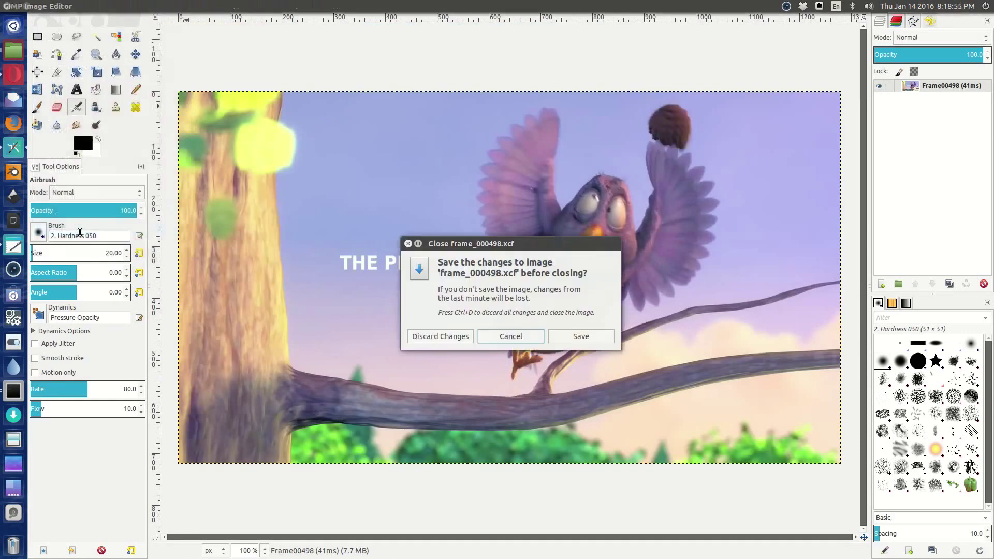
pyautogui.click(423, 339)
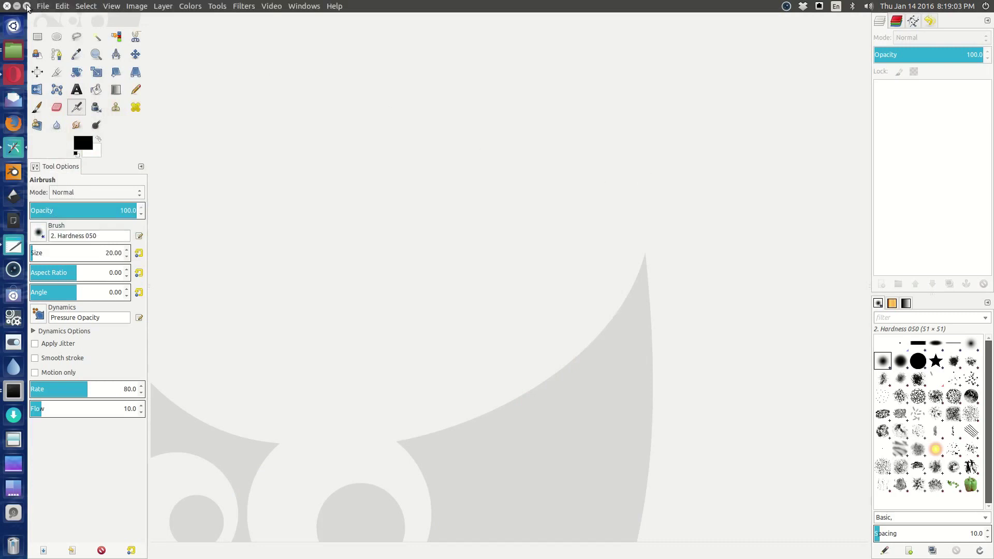
# Switch to Files and open the bbb frames folder.
pyautogui.click(11, 6)
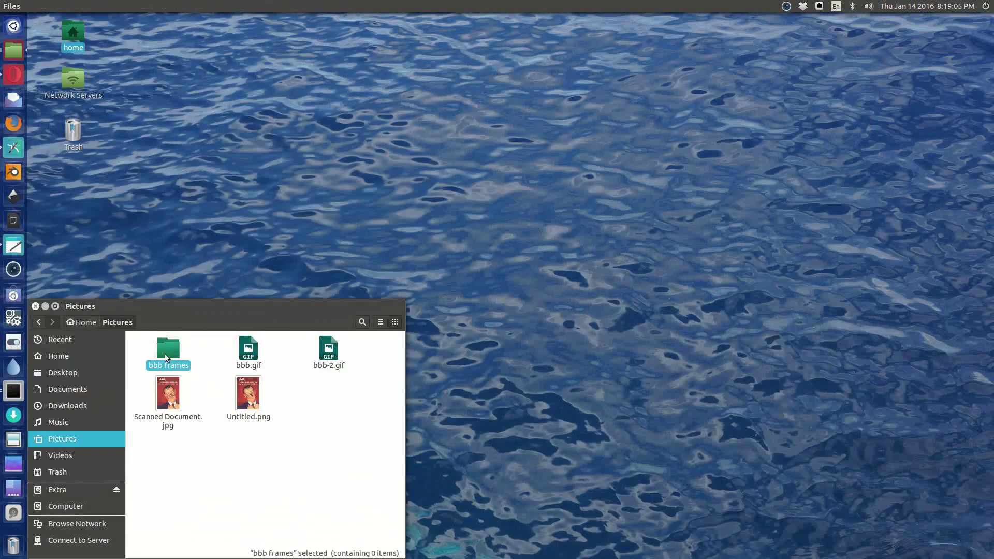
pyautogui.rightClick(169, 353)
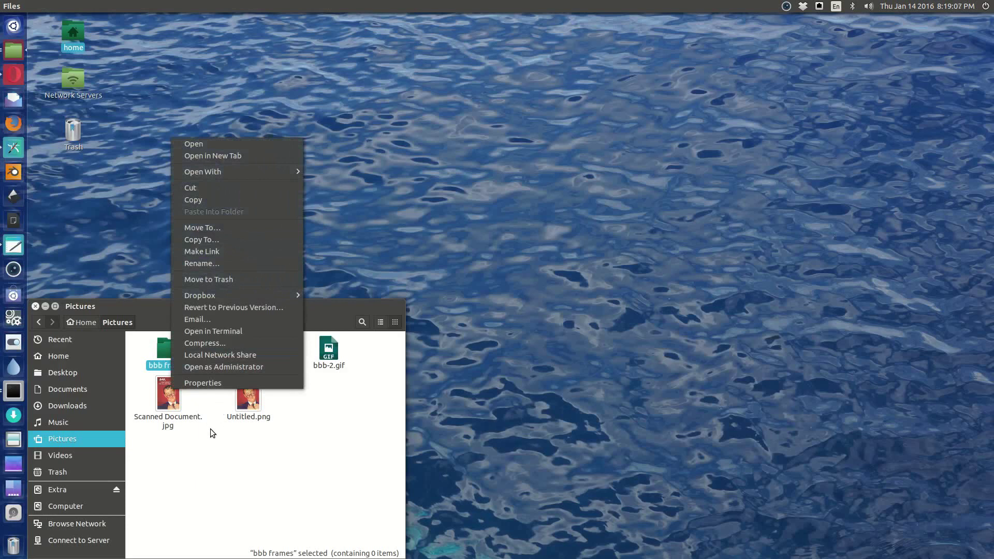
pyautogui.click(211, 428)
pyautogui.doubleClick(175, 357)
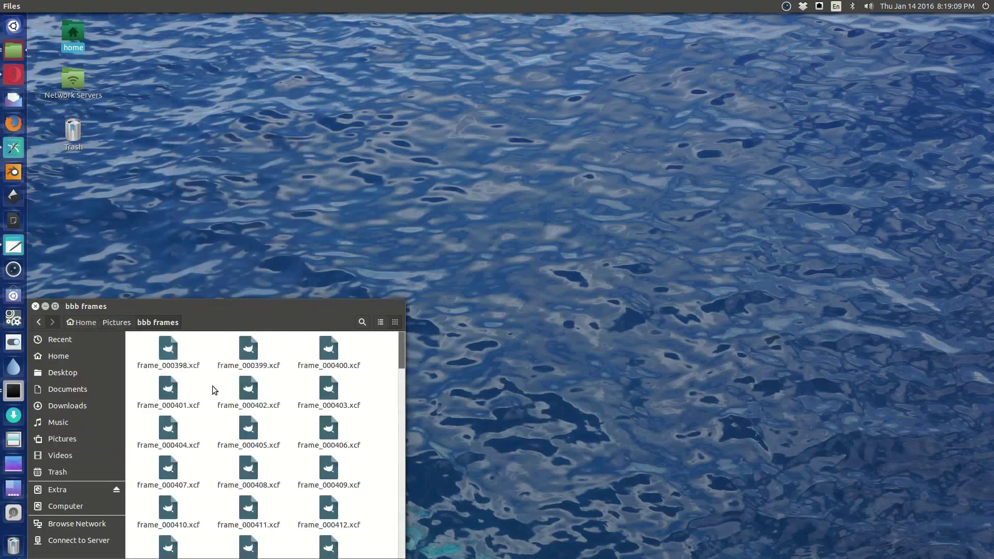
pyautogui.scroll(-20, 211, 396)
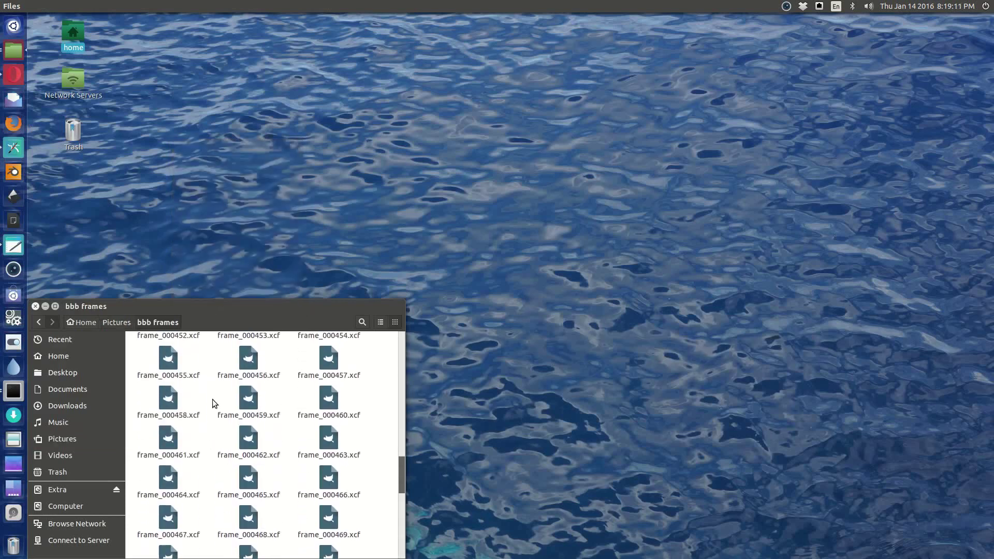
pyautogui.scroll(-2, 212, 399)
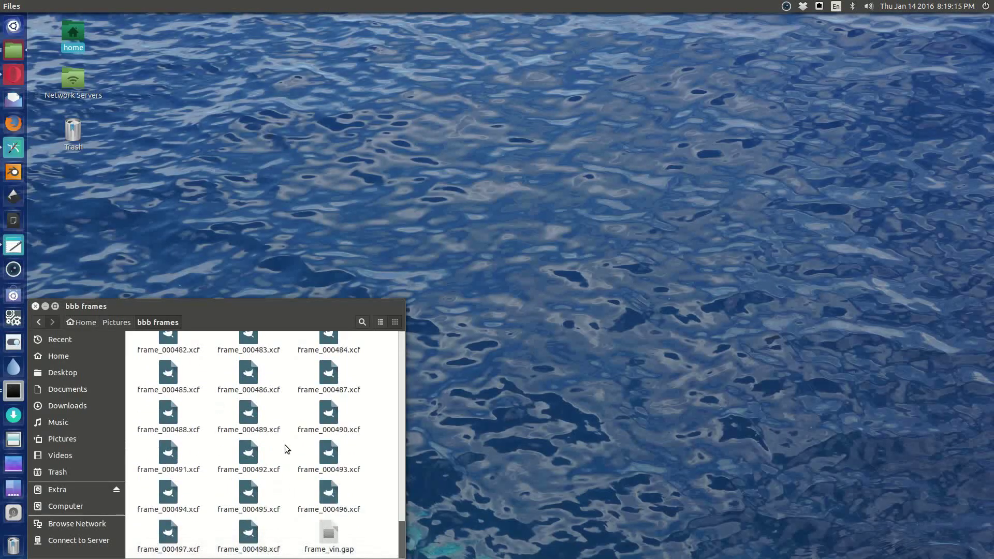
# Open a terminal in the bbb frames folder and move it to the top-left.
pyautogui.rightClick(285, 444)
pyautogui.moveTo(303, 462)
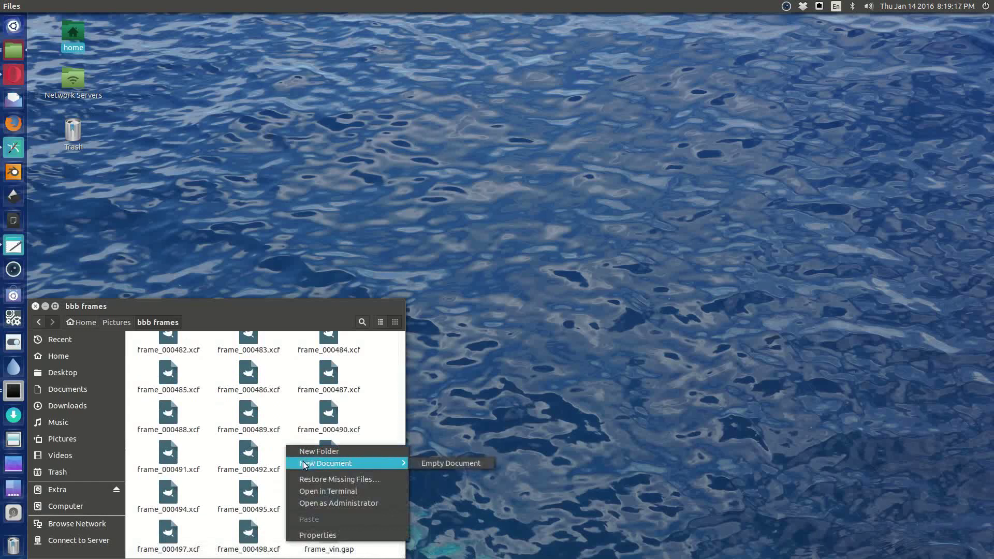
pyautogui.click(299, 492)
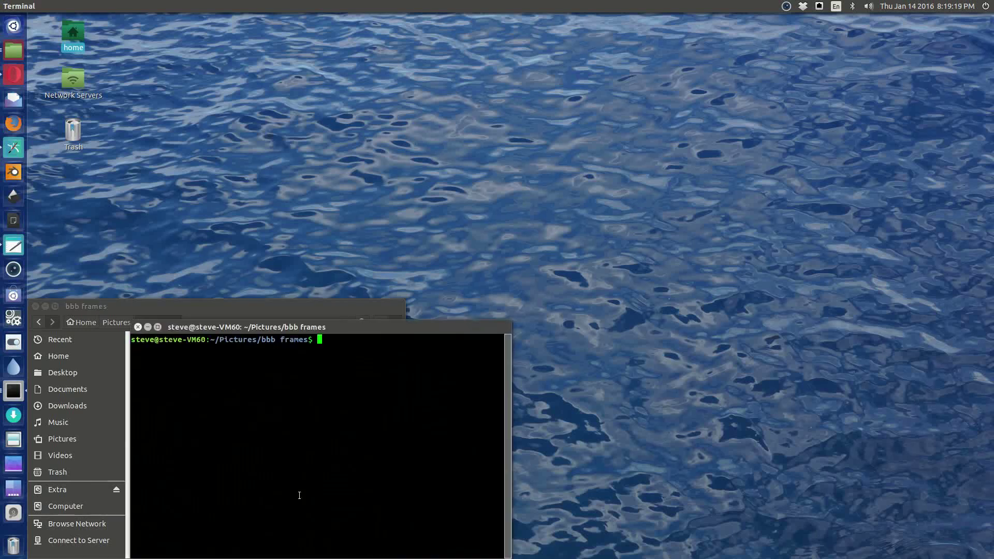
pyautogui.moveTo(339, 332); pyautogui.dragTo(264, 58)
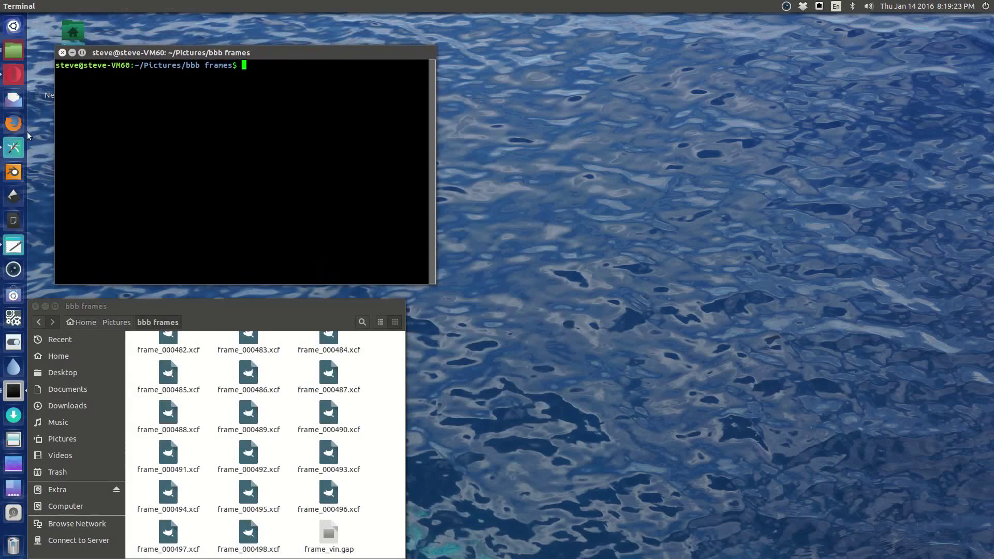
# Copy the find command from the install instructions notes.
pyautogui.click(21, 248)
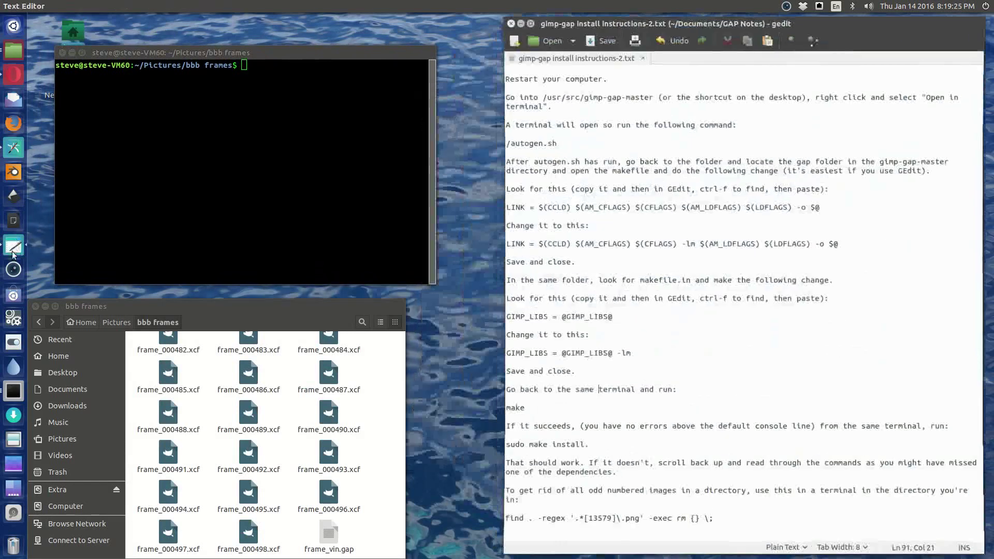
pyautogui.moveTo(722, 523); pyautogui.dragTo(511, 524)
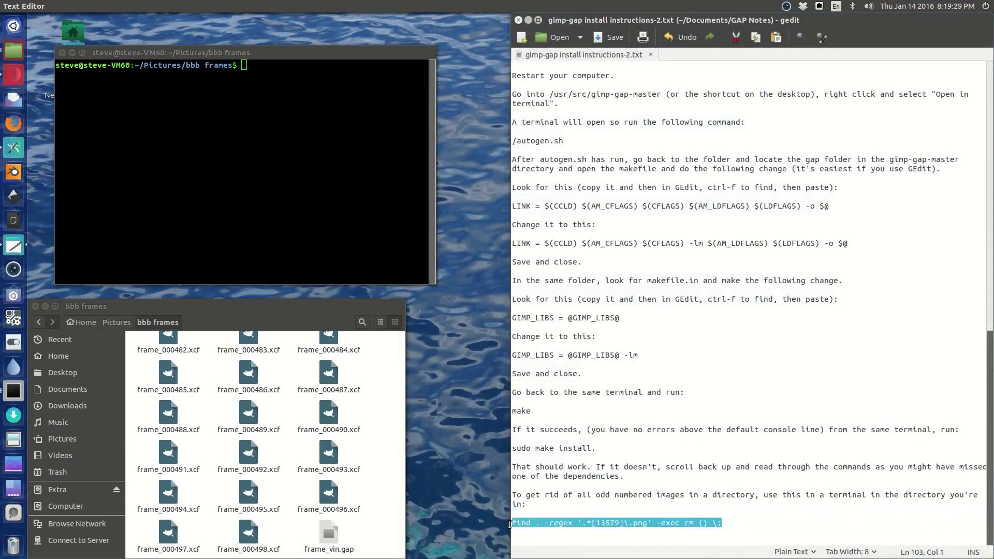
pyautogui.rightClick(560, 519)
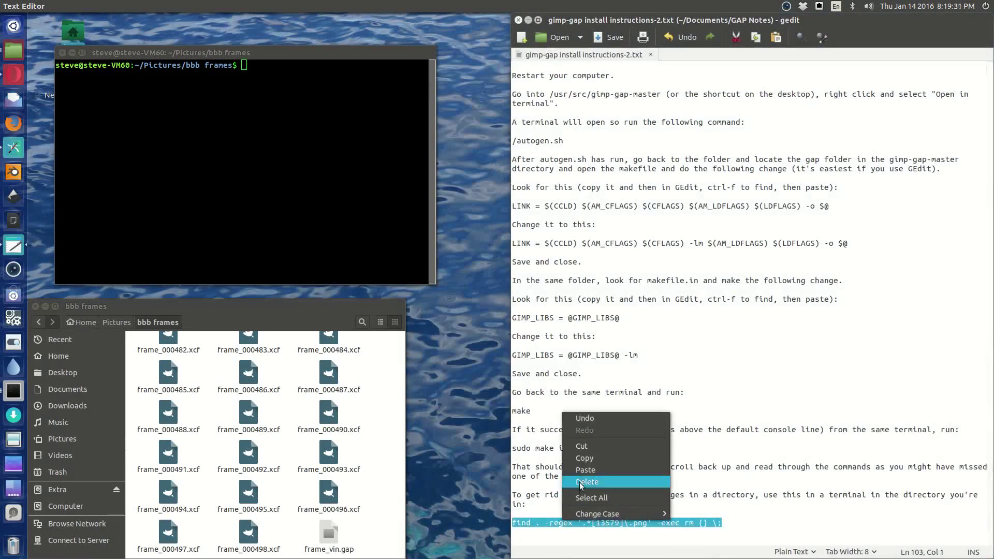
pyautogui.click(583, 460)
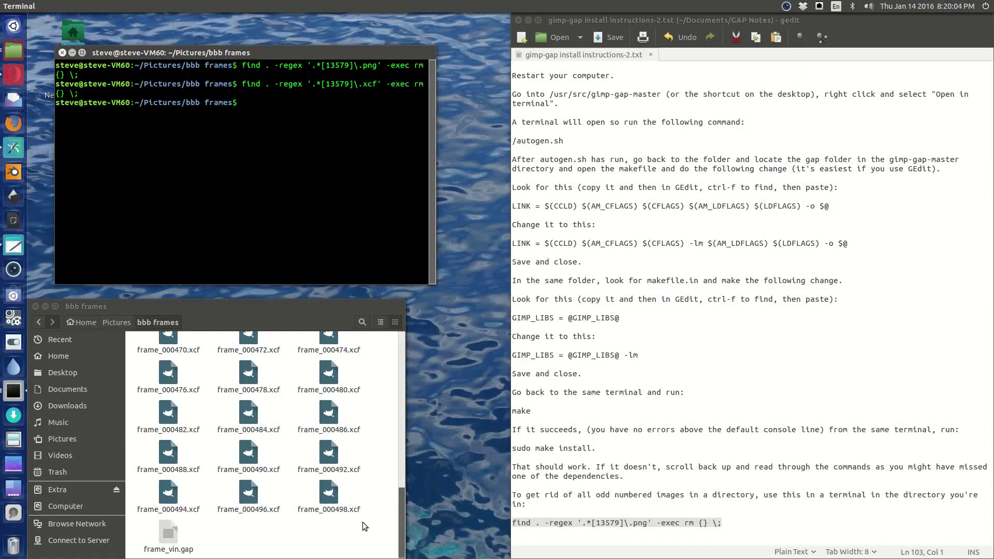
# Show bbb frames as a detailed list, then close Files and the terminal and return to GIMP.
pyautogui.click(370, 489)
pyautogui.click(380, 322)
pyautogui.moveTo(308, 305); pyautogui.dragTo(467, 137)
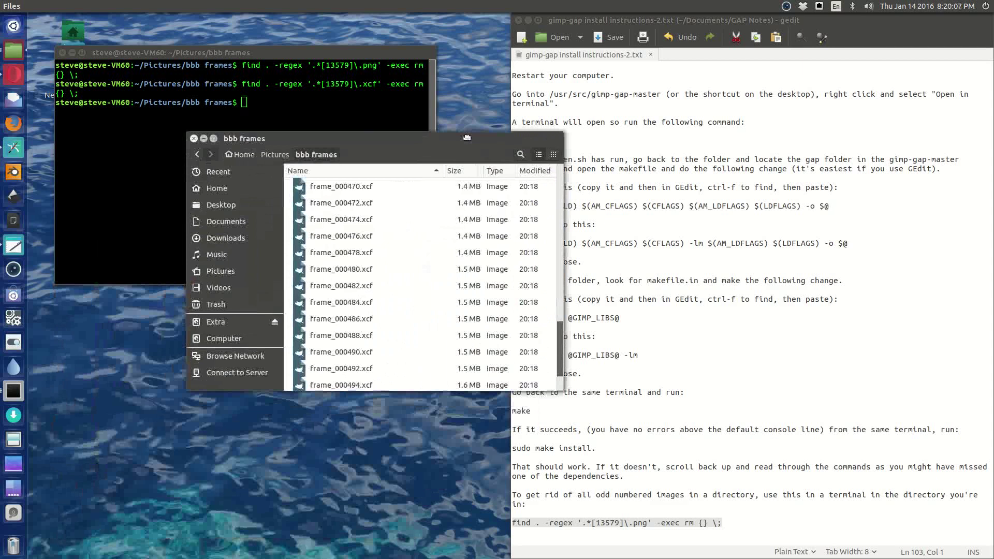
pyautogui.moveTo(467, 137); pyautogui.dragTo(472, 129)
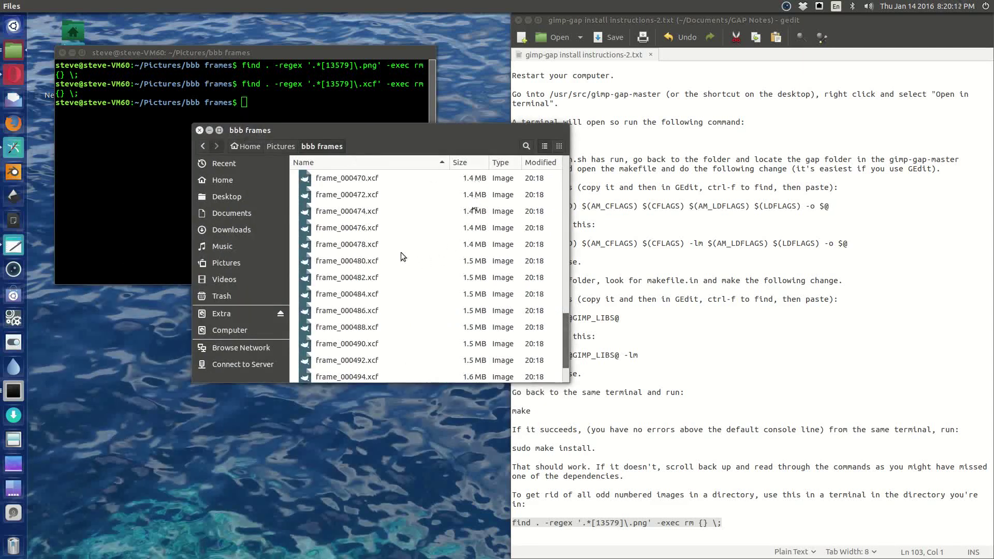
pyautogui.click(199, 133)
pyautogui.click(61, 52)
pyautogui.click(13, 148)
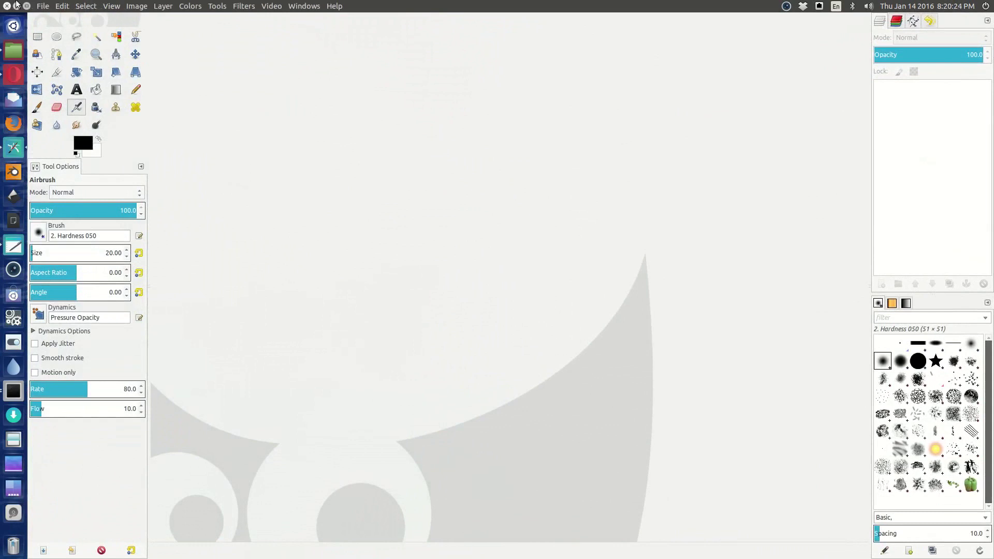
# Open all the frame files in bbb frames at once.
pyautogui.click(41, 6)
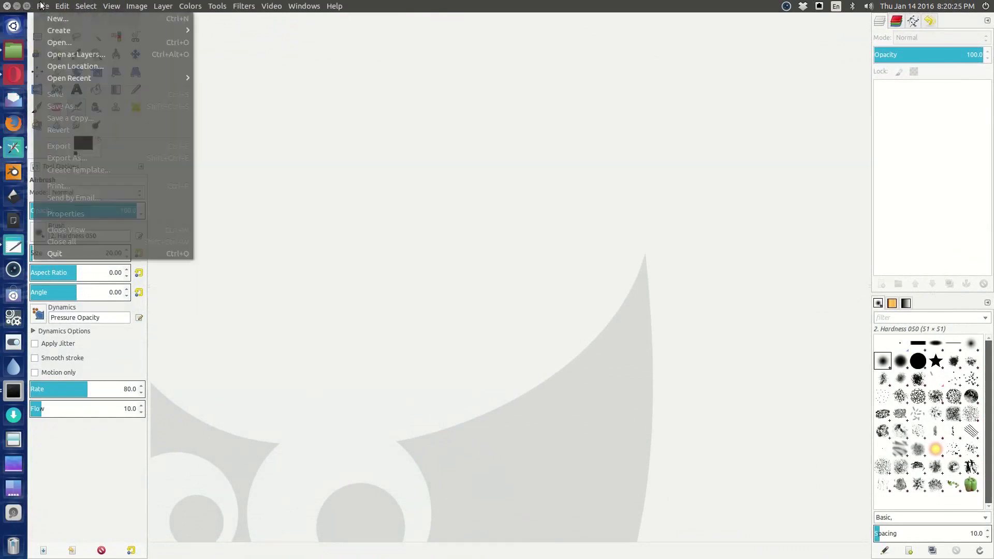
pyautogui.click(59, 44)
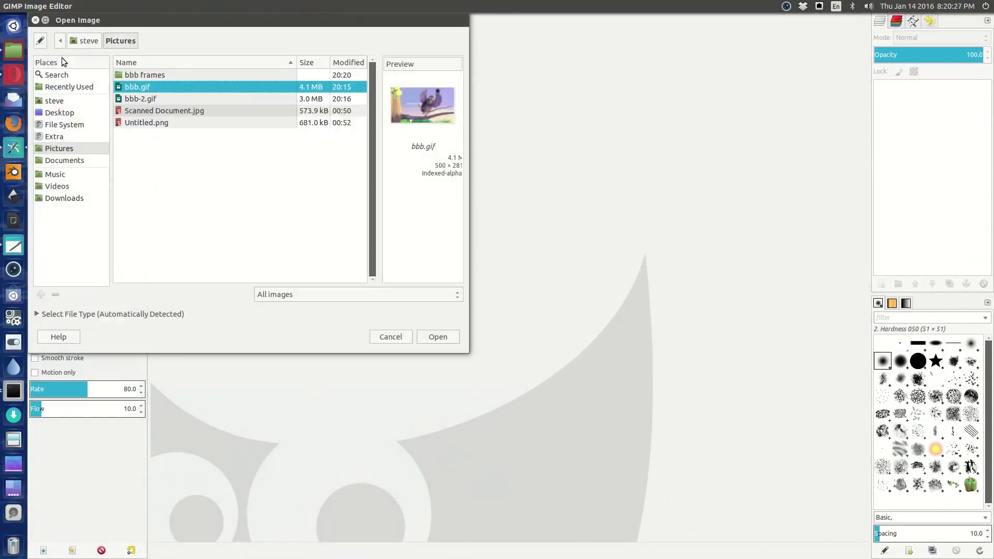
pyautogui.doubleClick(147, 75)
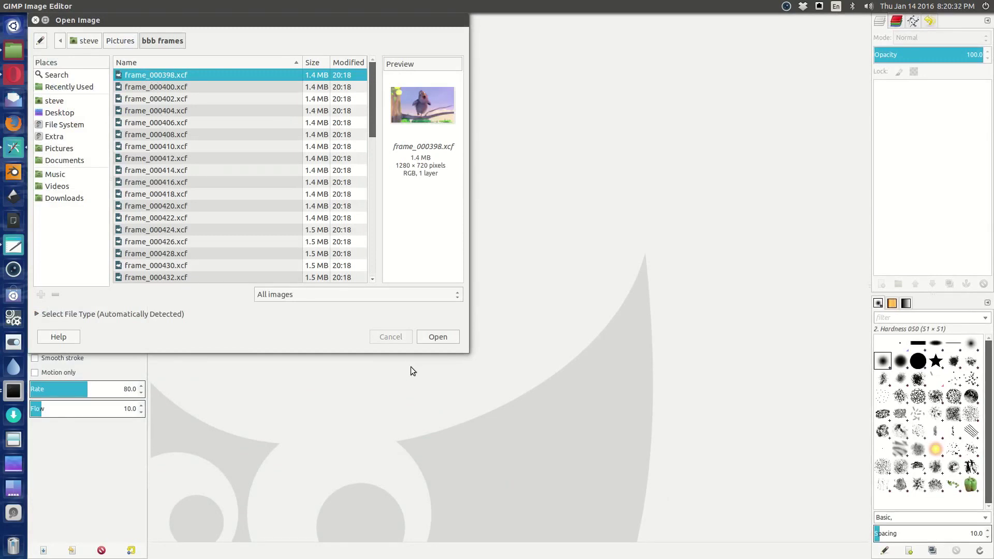
pyautogui.hotkey('ctrl', 'a')
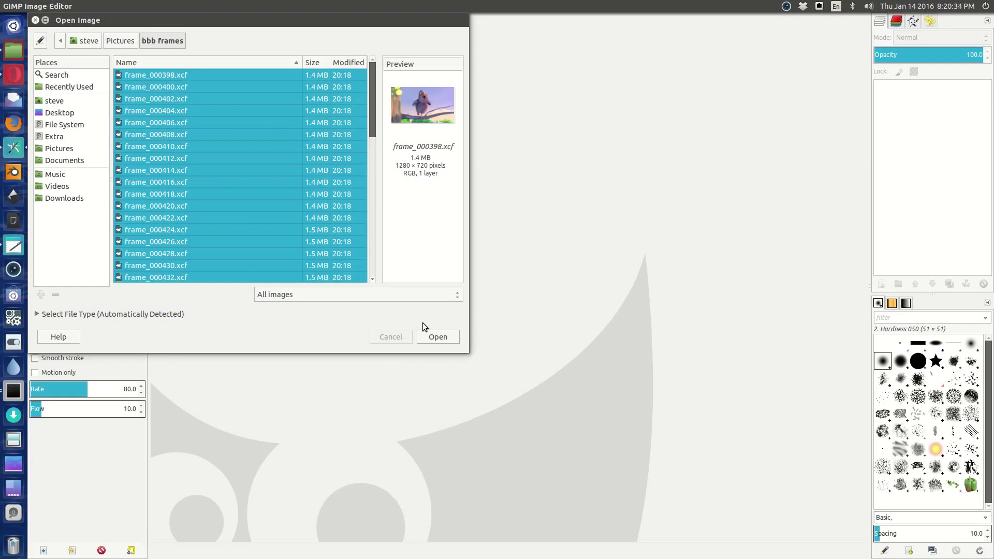
pyautogui.click(433, 338)
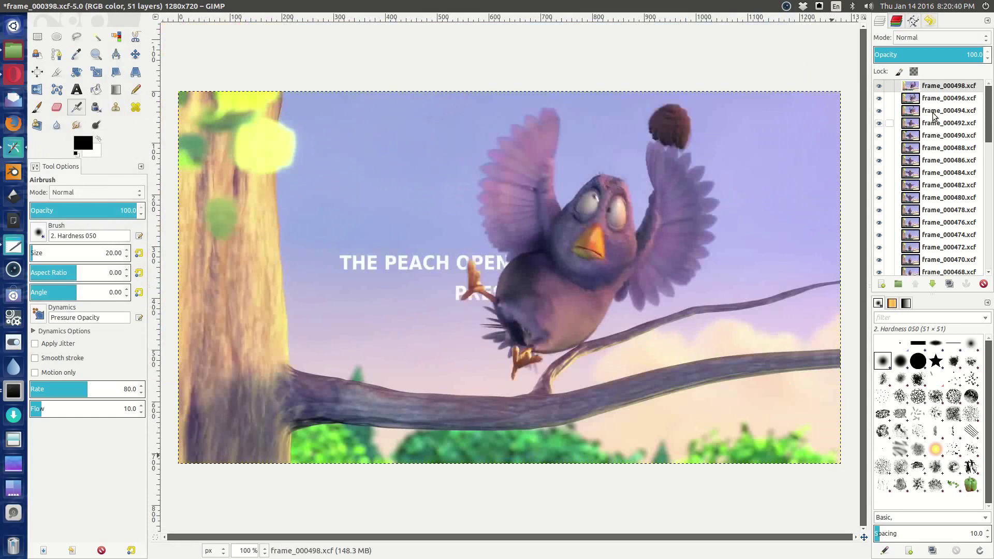
# Hide the layers frame_000496 down to frame_000470.
pyautogui.rightClick(930, 89)
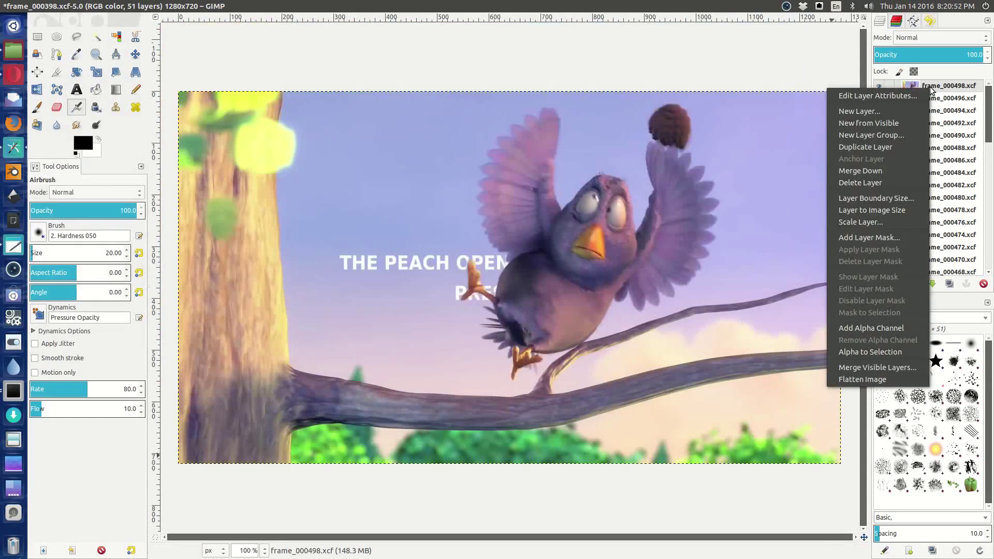
pyautogui.click(843, 73)
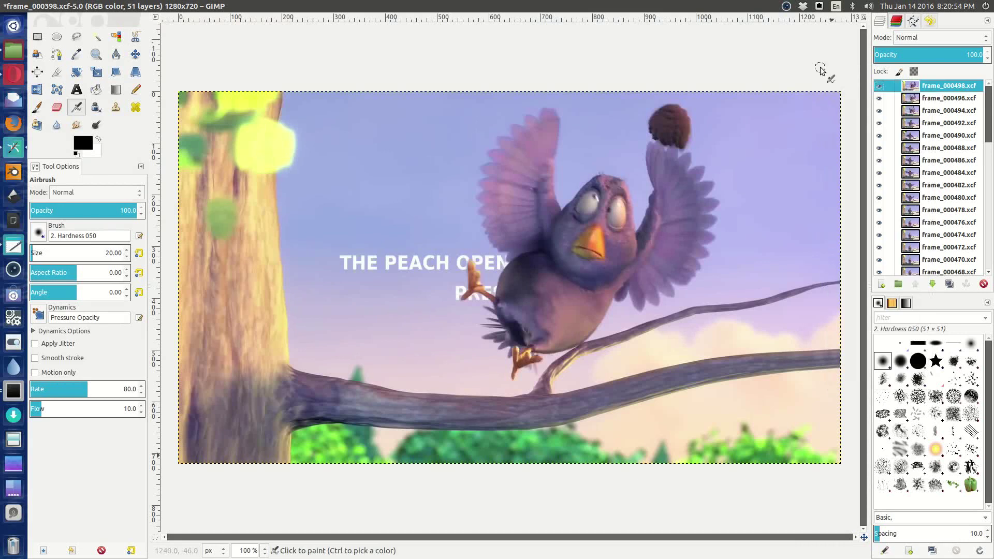
pyautogui.click(878, 98)
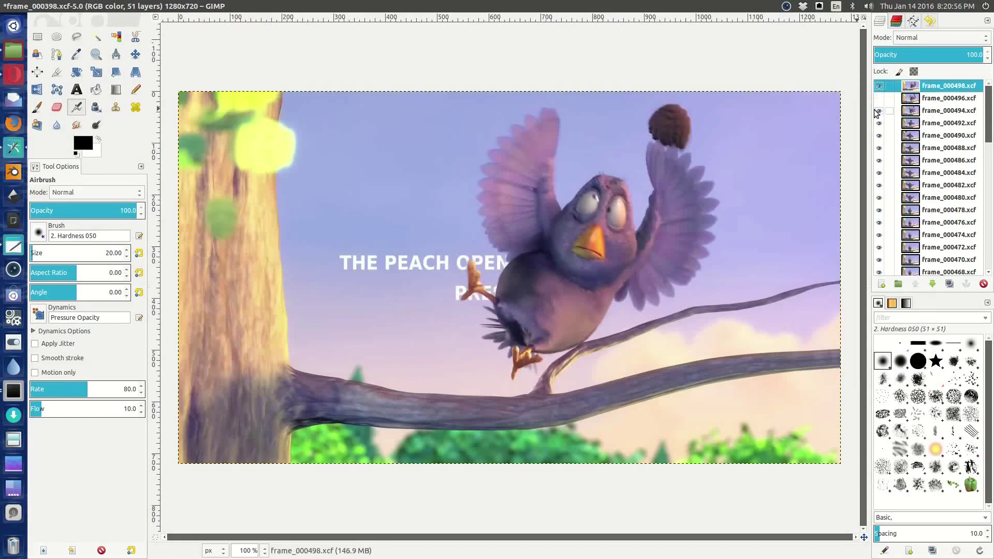
pyautogui.click(878, 110)
pyautogui.click(879, 123)
pyautogui.click(878, 135)
pyautogui.click(878, 148)
pyautogui.click(879, 160)
pyautogui.click(878, 173)
pyautogui.click(878, 184)
pyautogui.click(878, 197)
pyautogui.click(878, 210)
pyautogui.click(878, 222)
pyautogui.click(878, 234)
pyautogui.click(879, 247)
pyautogui.click(878, 260)
# Hide layers frame_000468 through frame_000438, then open Image > Scale Image.
pyautogui.moveTo(986, 137); pyautogui.dragTo(989, 182)
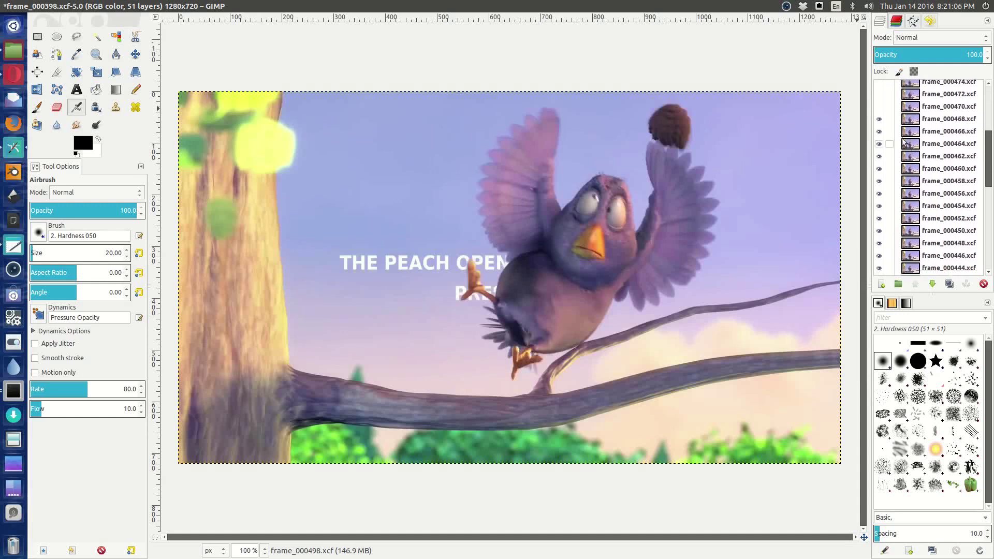
pyautogui.click(878, 118)
pyautogui.click(879, 131)
pyautogui.click(878, 143)
pyautogui.click(878, 155)
pyautogui.click(878, 169)
pyautogui.click(878, 181)
pyautogui.click(878, 193)
pyautogui.click(878, 206)
pyautogui.click(878, 218)
pyautogui.click(879, 230)
pyautogui.click(878, 242)
pyautogui.click(878, 255)
pyautogui.scroll(-6, 989, 179)
pyautogui.click(879, 112)
pyautogui.click(878, 124)
pyautogui.click(878, 137)
pyautogui.click(878, 149)
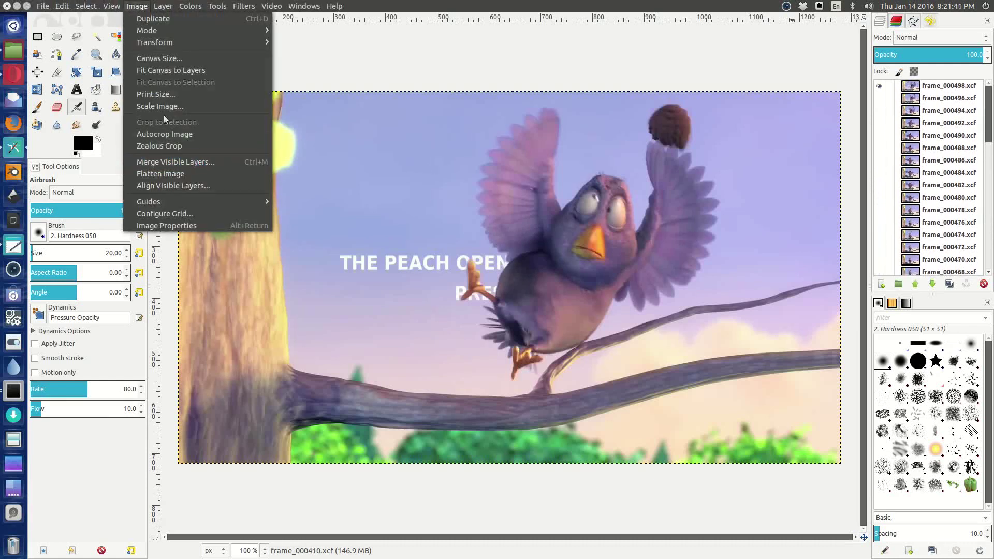
pyautogui.click(163, 115)
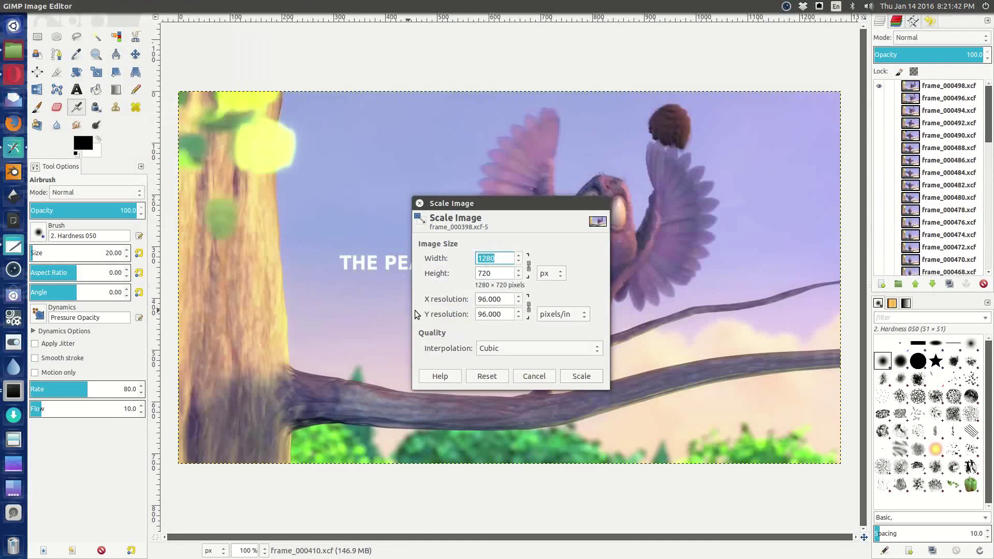
# Scale to width 500 (500×281), then export to Pictures as animated bbb-3.gif.
pyautogui.write('500')
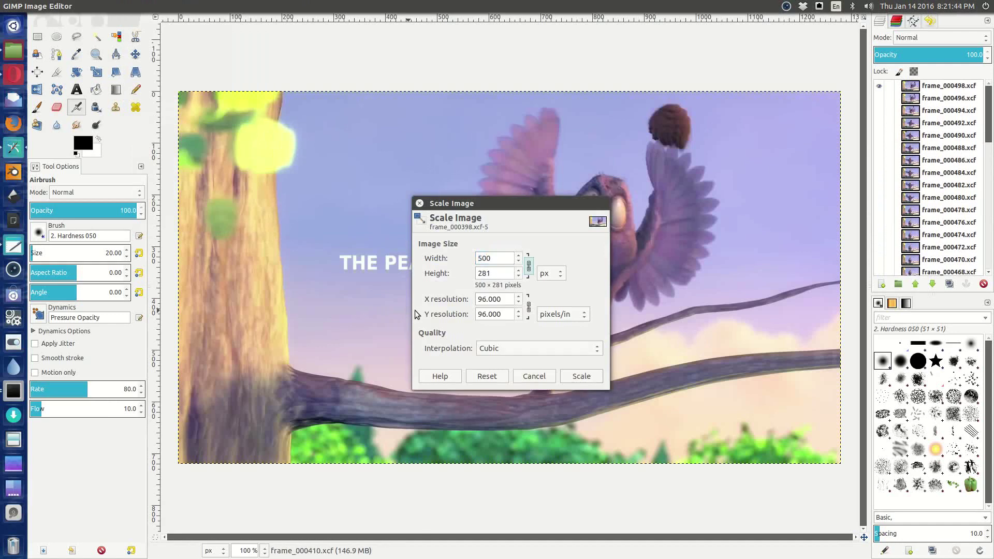
pyautogui.click(567, 376)
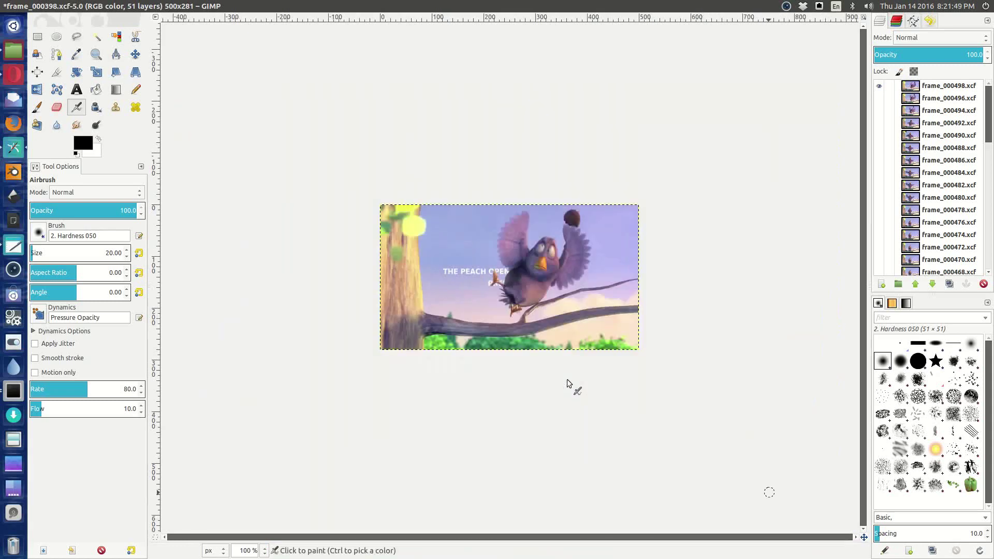
pyautogui.click(42, 5)
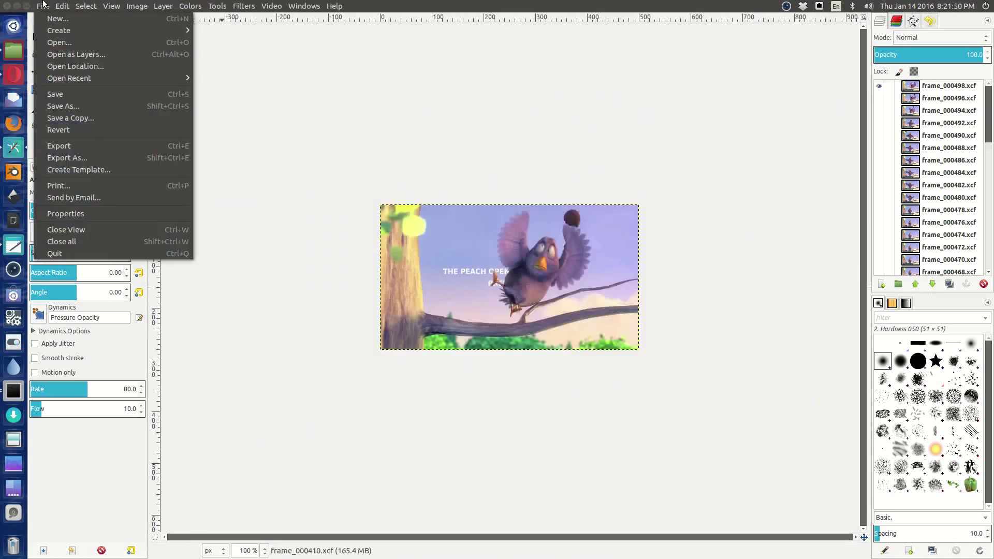
pyautogui.click(55, 158)
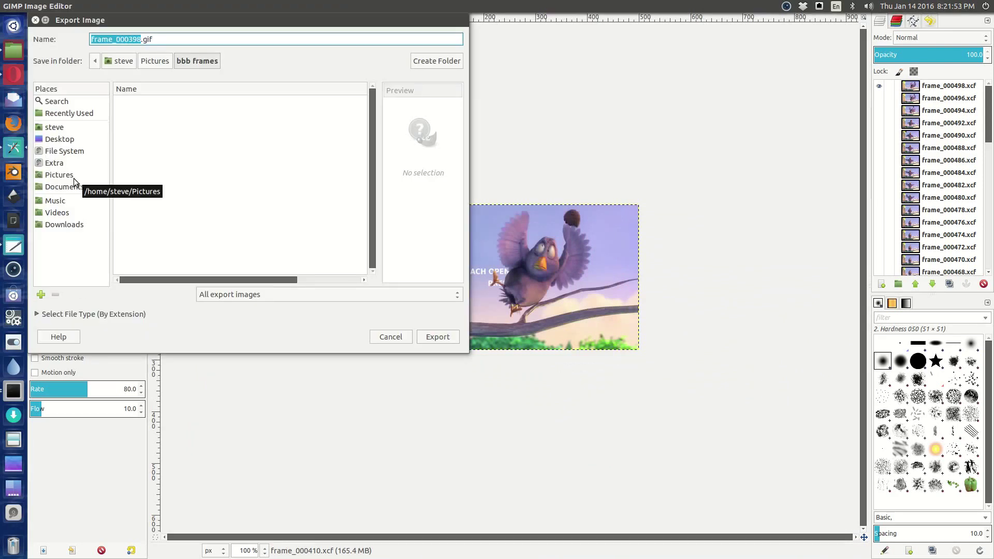
pyautogui.click(59, 175)
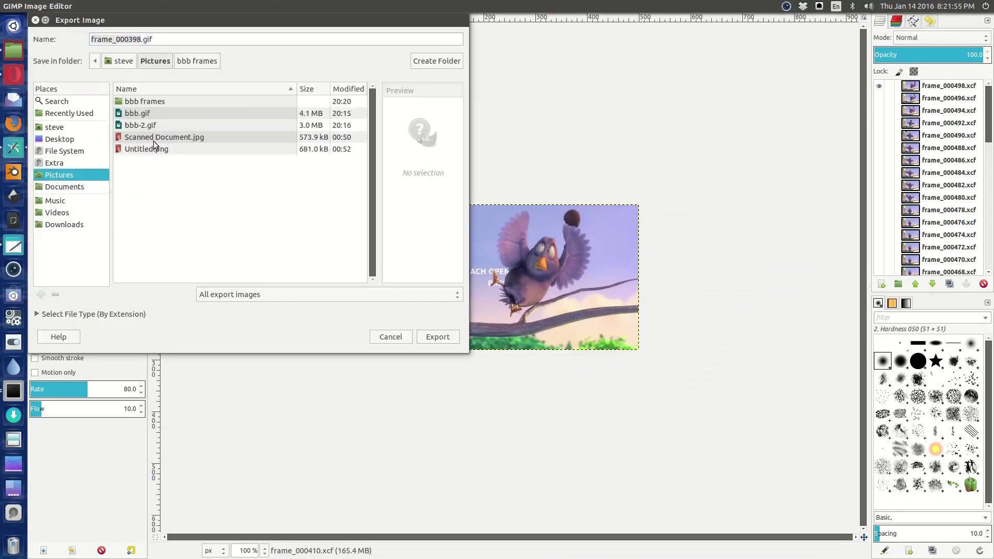
pyautogui.click(140, 127)
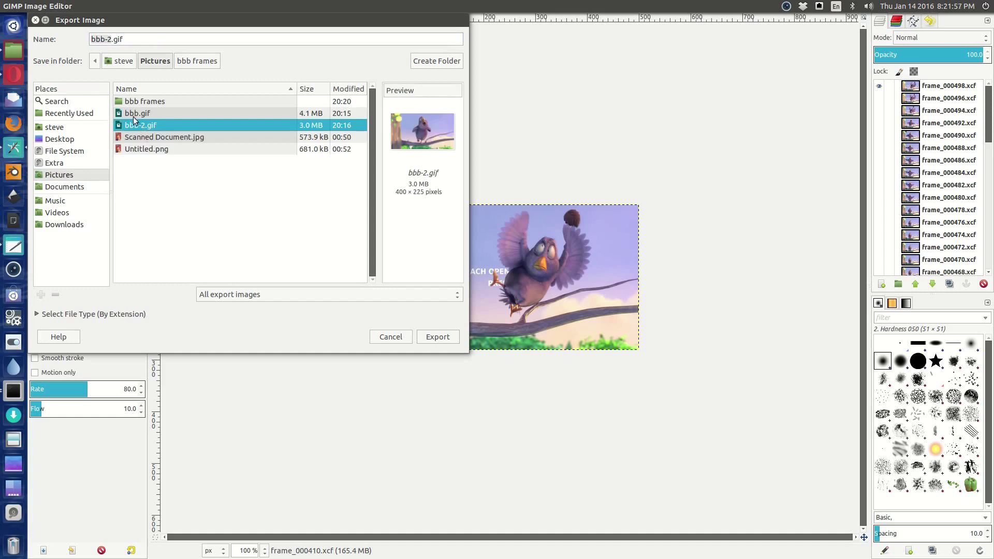
pyautogui.click(111, 40)
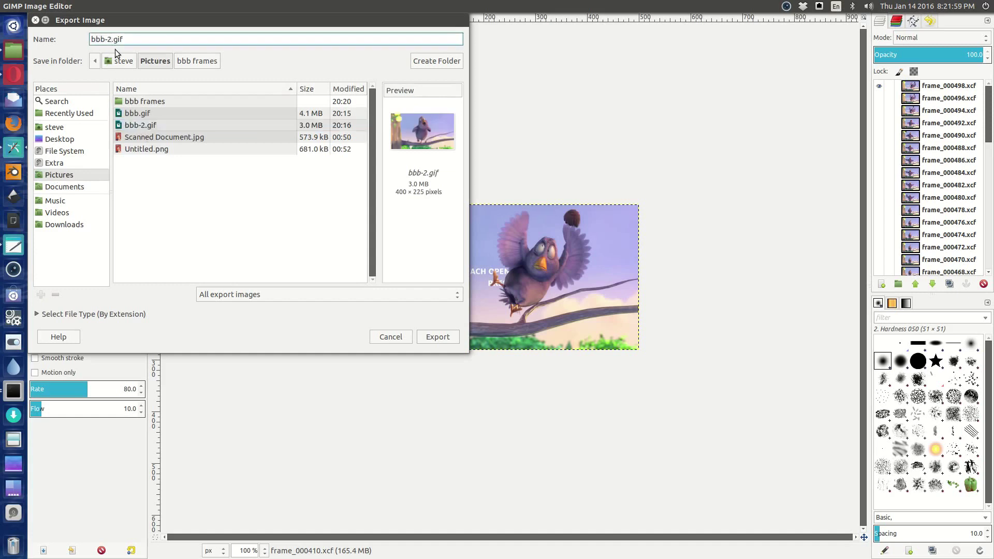
pyautogui.press('BackSpace')
pyautogui.press('BackSpace')
pyautogui.write('3')
pyautogui.click(430, 339)
pyautogui.click(430, 338)
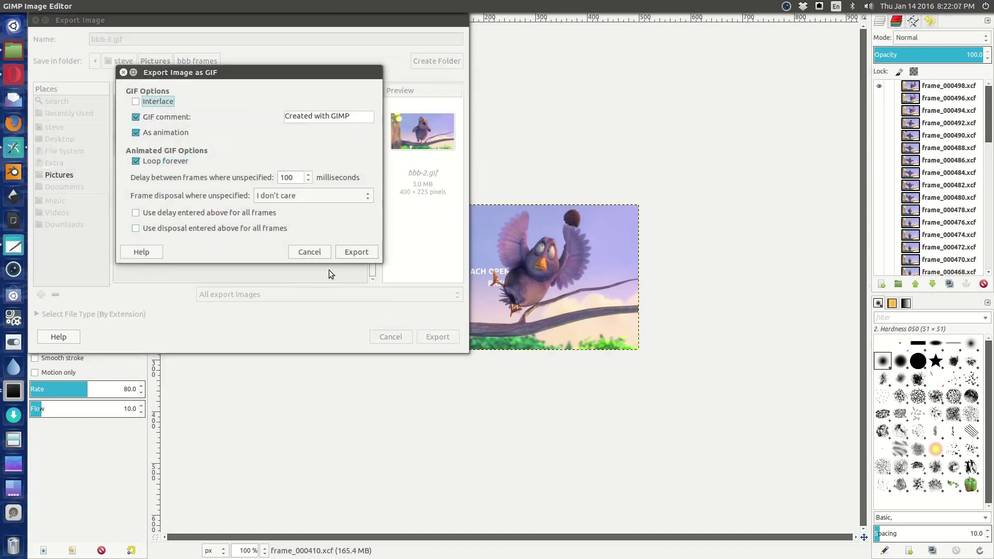
pyautogui.click(346, 252)
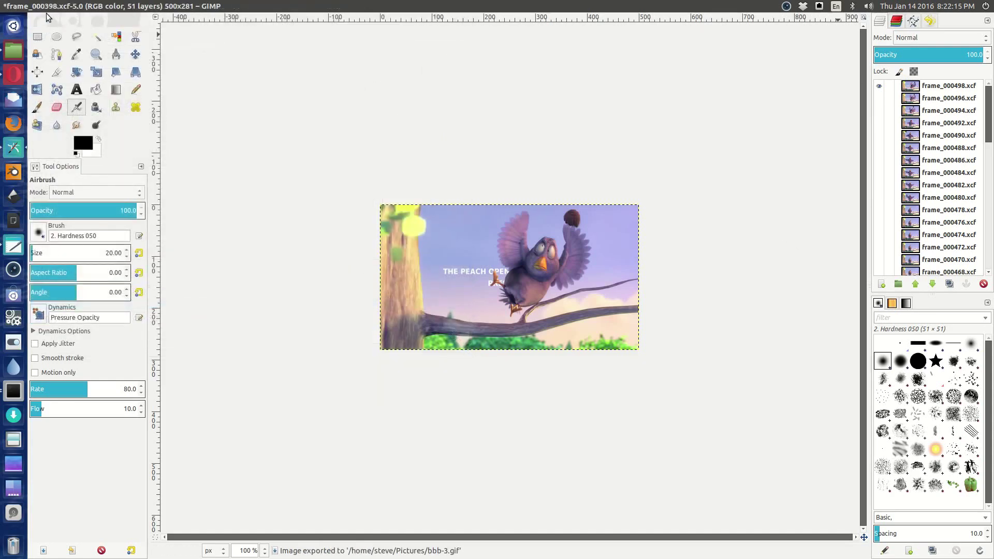
# Play the exported bbb-3.gif animation from the Pictures folder in the image viewer.
pyautogui.click(17, 6)
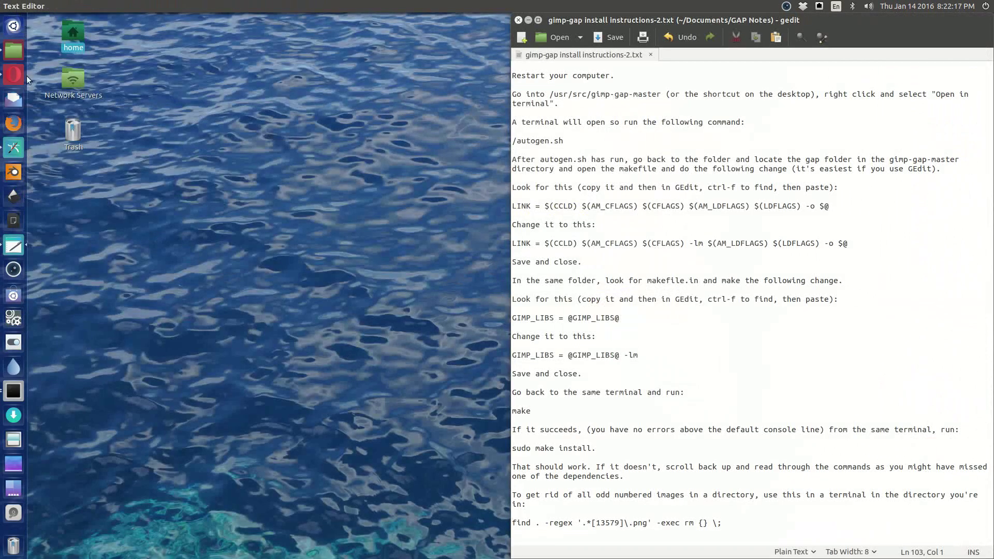
pyautogui.doubleClick(73, 36)
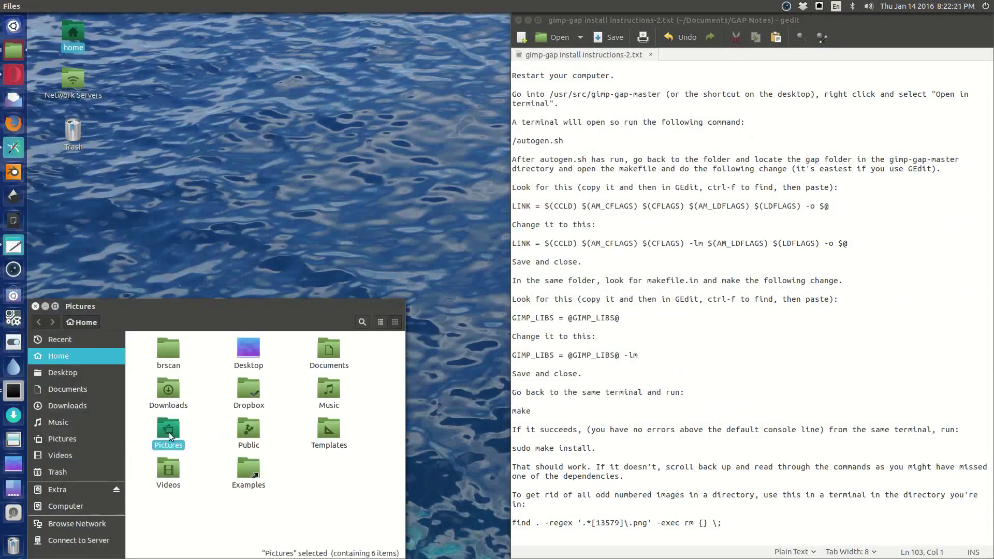
pyautogui.doubleClick(168, 430)
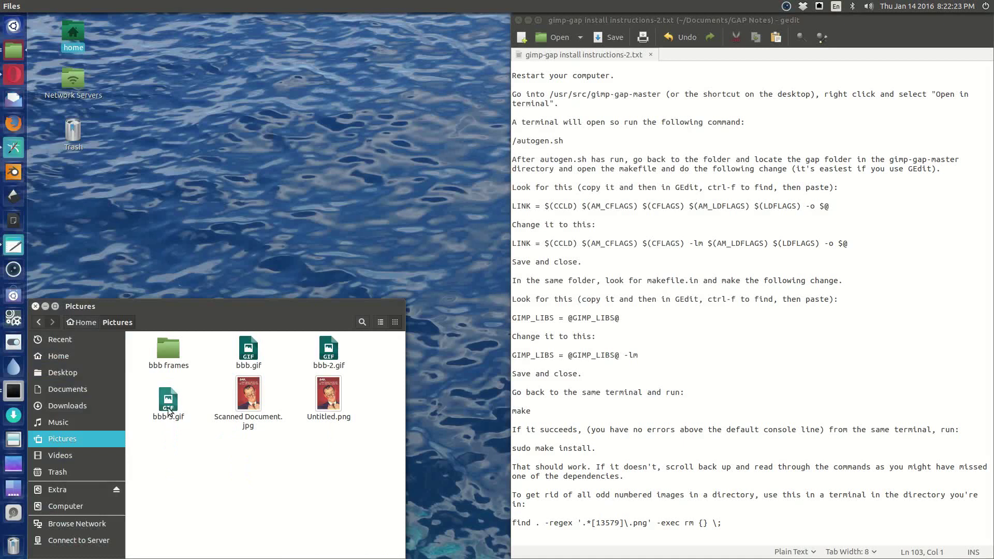
pyautogui.doubleClick(169, 410)
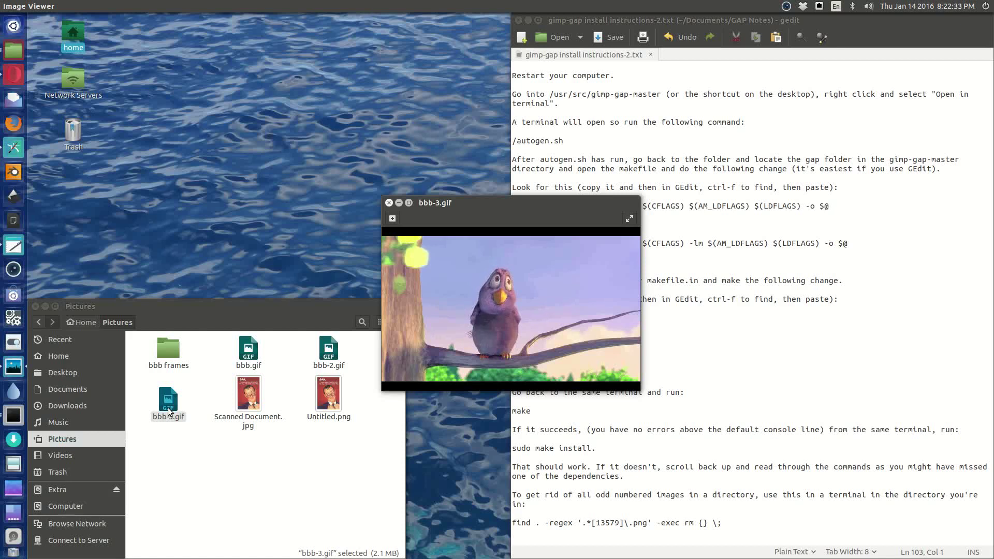
pyautogui.click(388, 203)
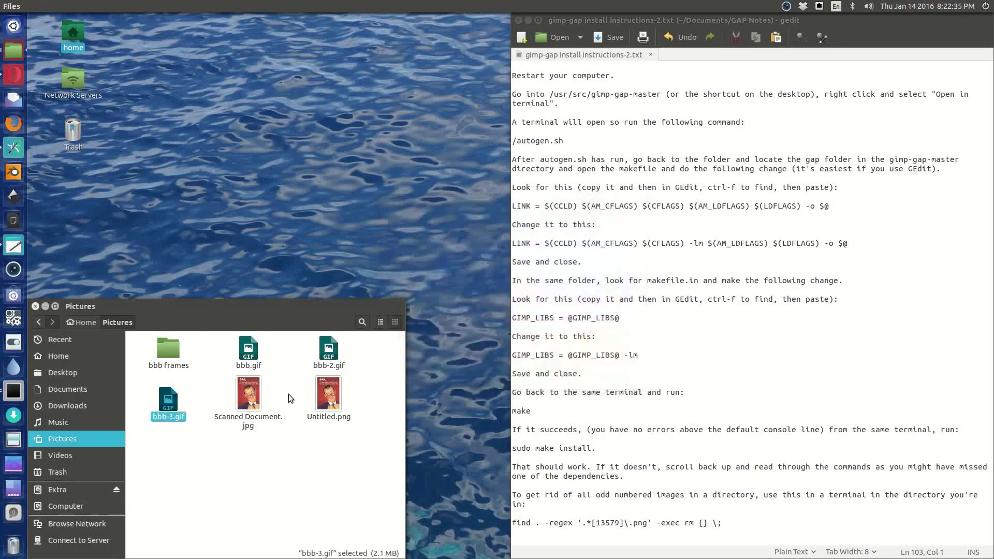
# Check bbb-3.gif's properties to confirm it is now 1.5 MB, then reopen its animation.
pyautogui.rightClick(173, 396)
pyautogui.click(202, 388)
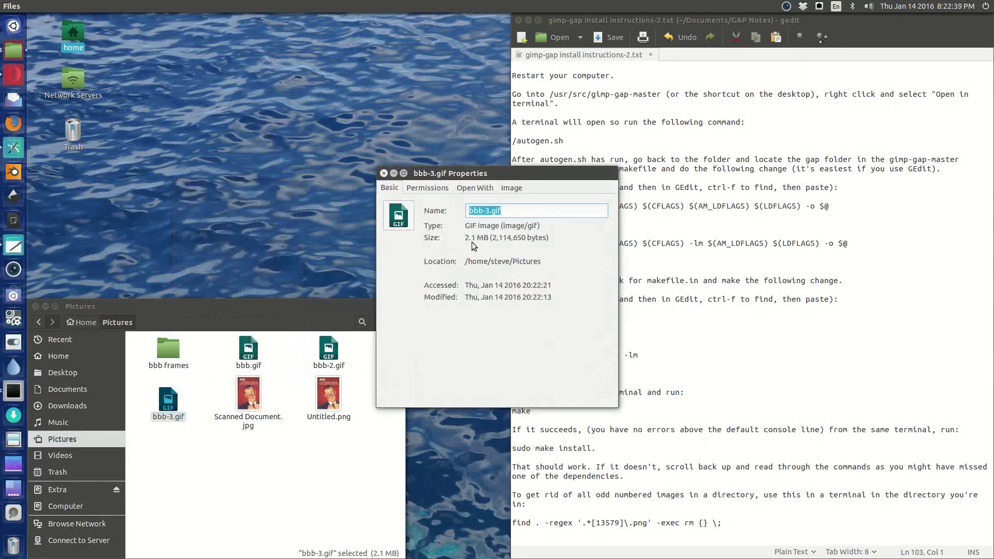
pyautogui.click(384, 173)
pyautogui.click(36, 306)
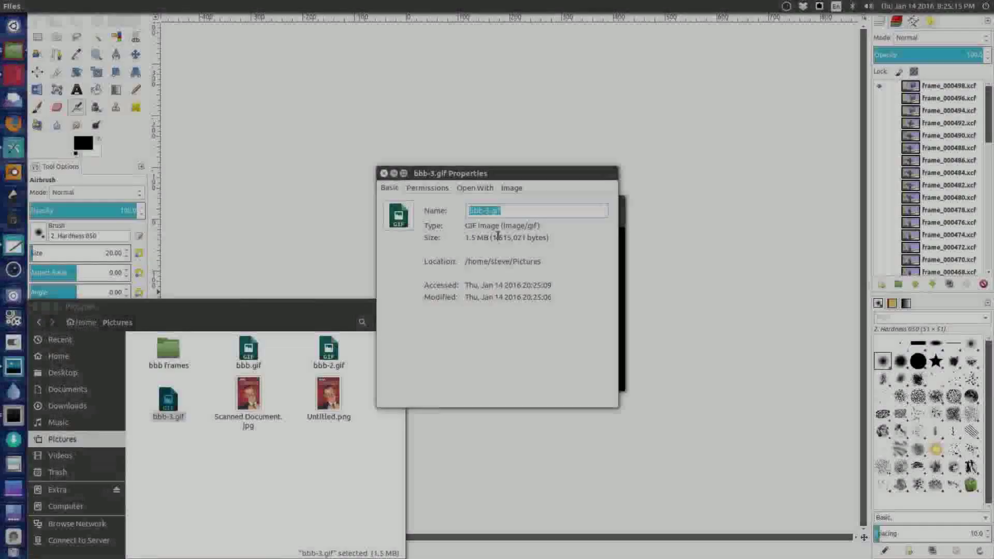
pyautogui.press('Escape')
pyautogui.press('Return')
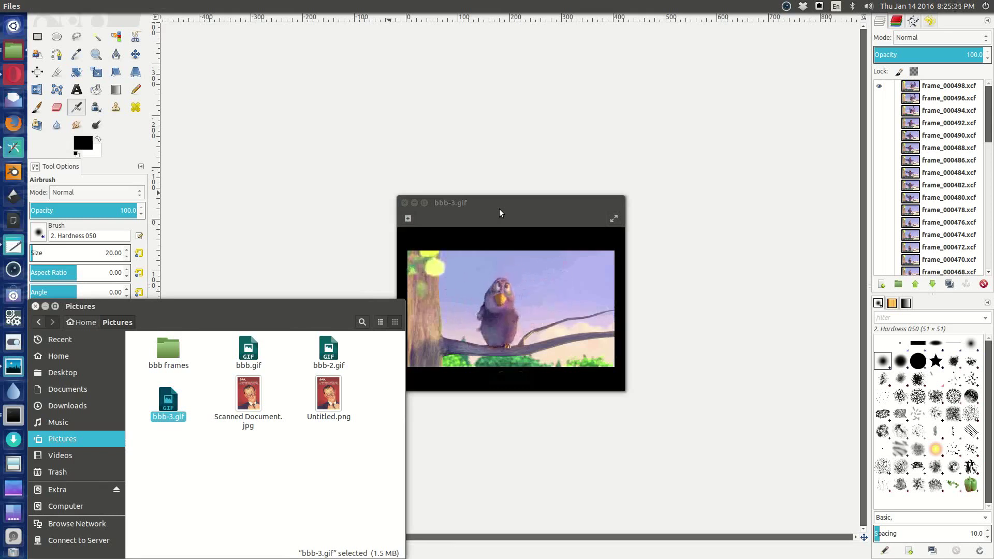
pyautogui.click(271, 167)
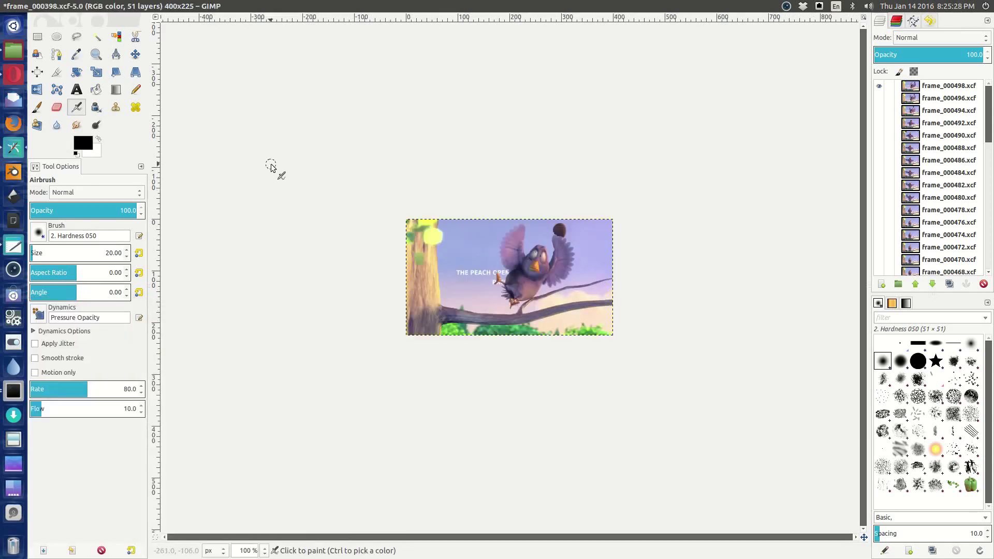